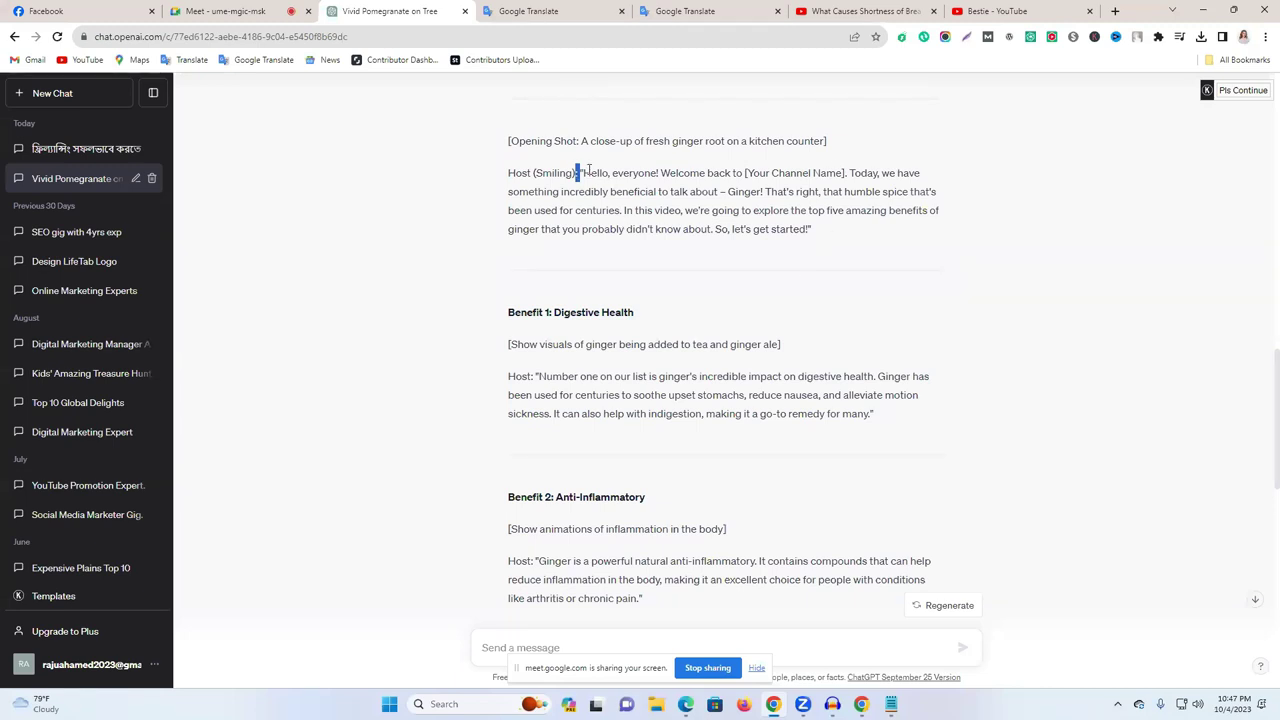
Step: Copy the host's spoken opening lines from the ginger benefits script, without the "Host (Smiling)" label
drag(585, 172, 813, 229)
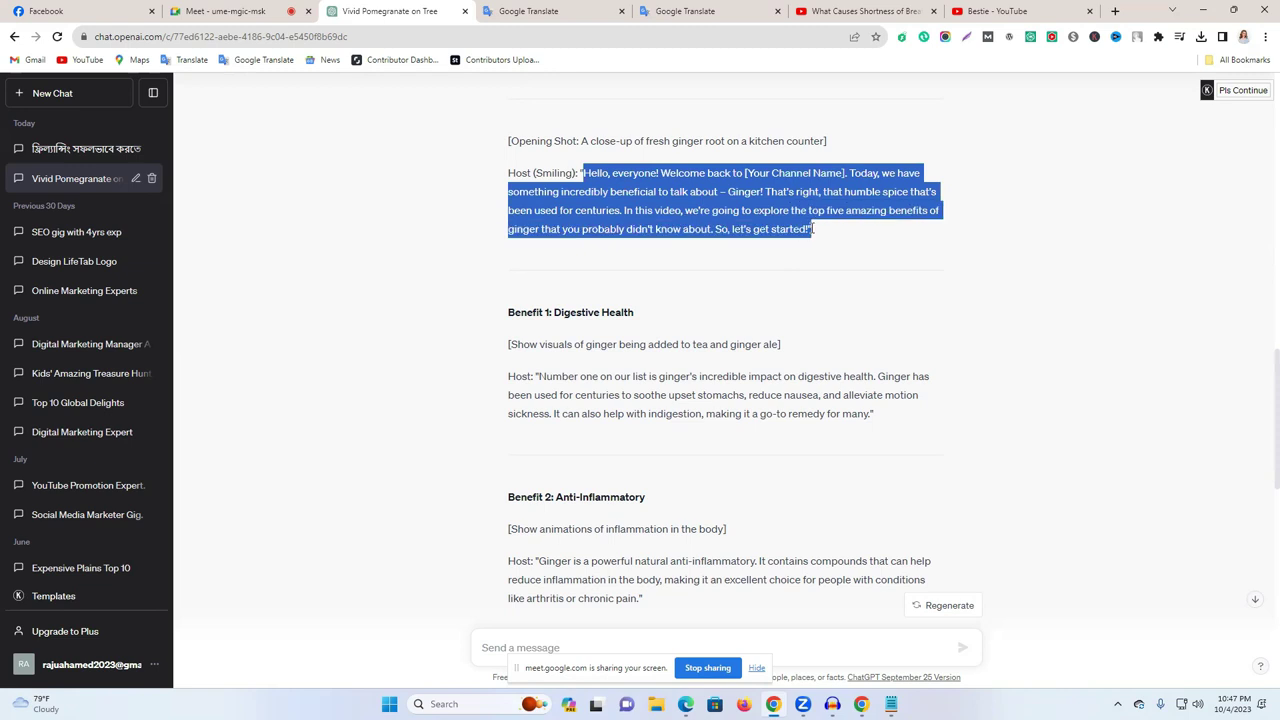
right_click(697, 205)
click(774, 217)
Step: Open the DupDub article-voice page at dupdub.com in a new browser tab
key(ctrl+t)
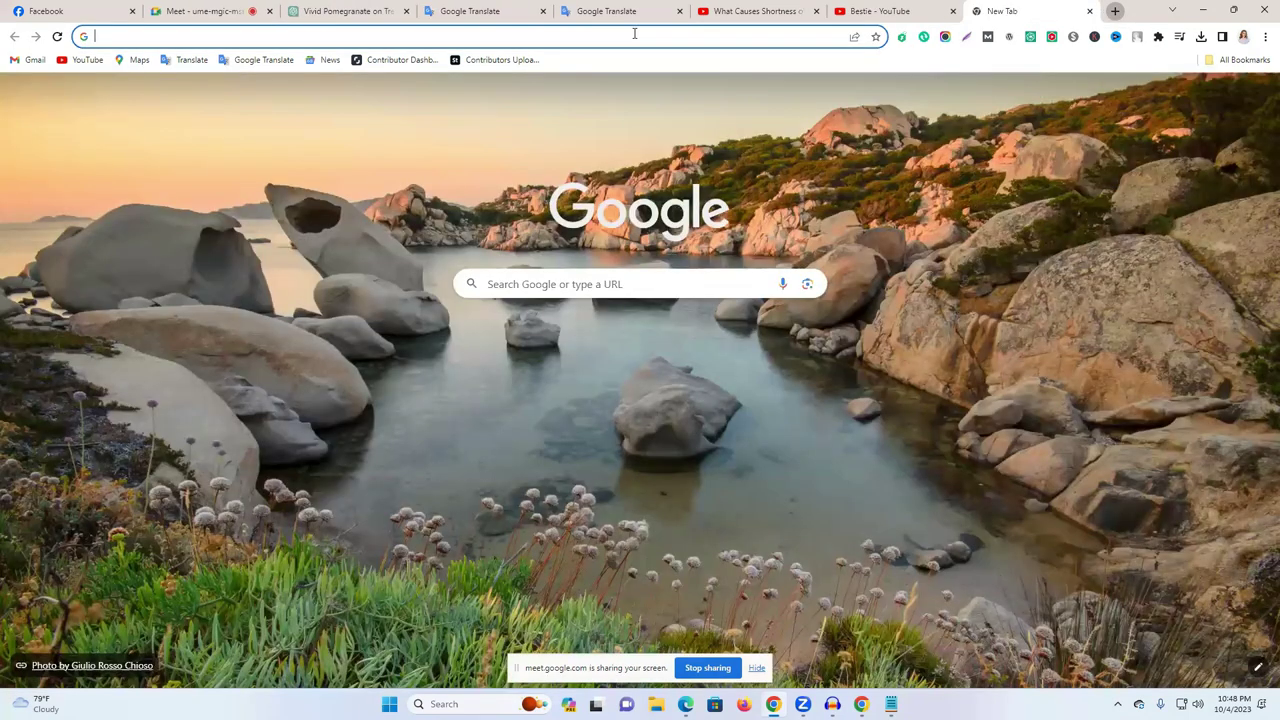
click(634, 33)
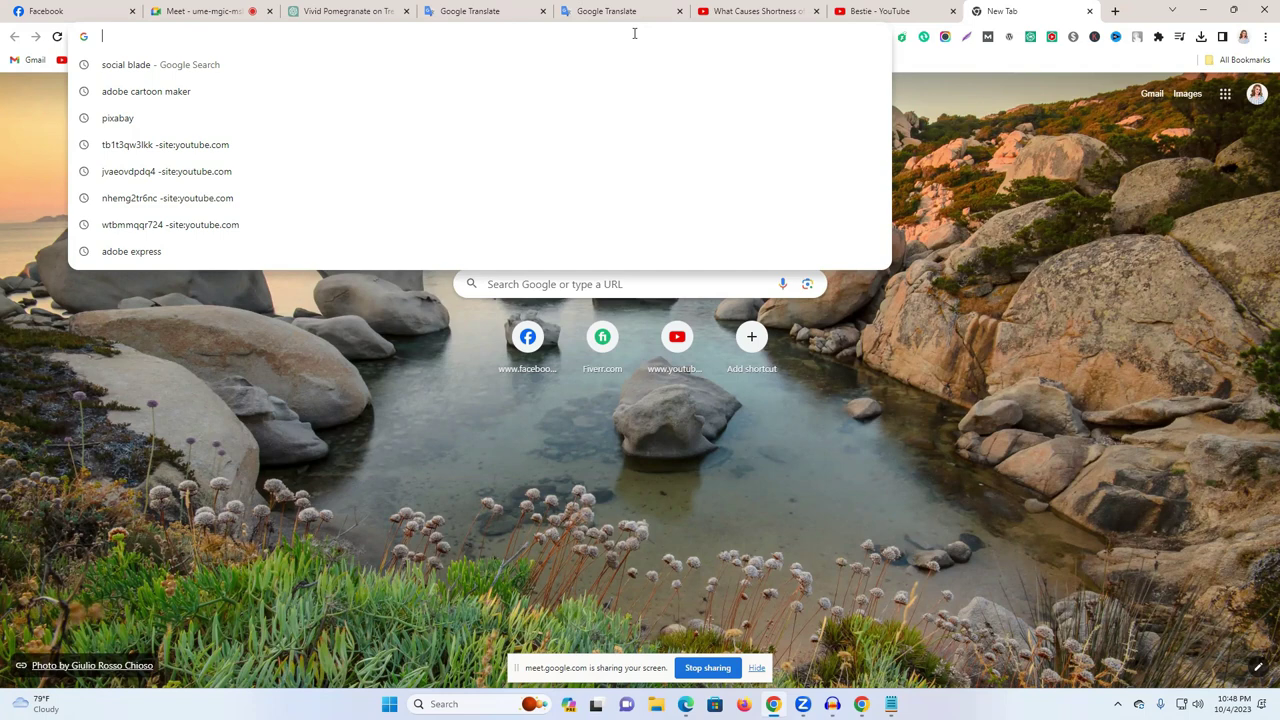
text(du)
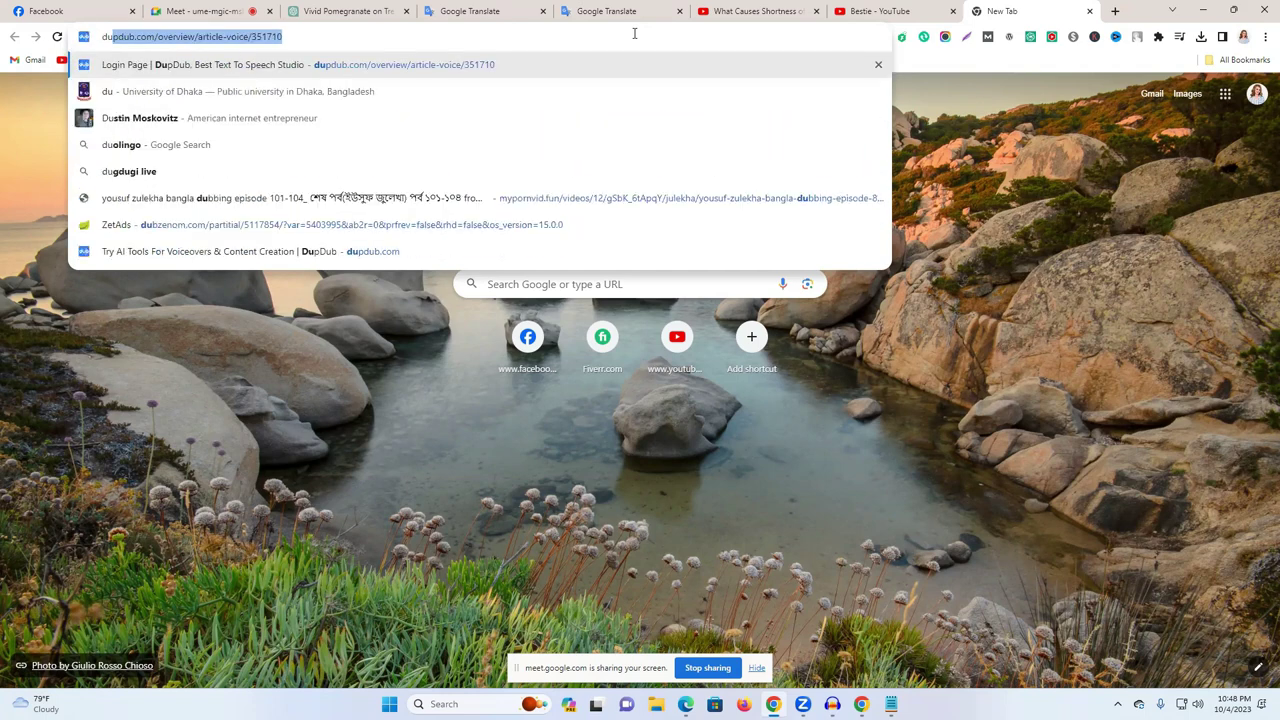
key(Return)
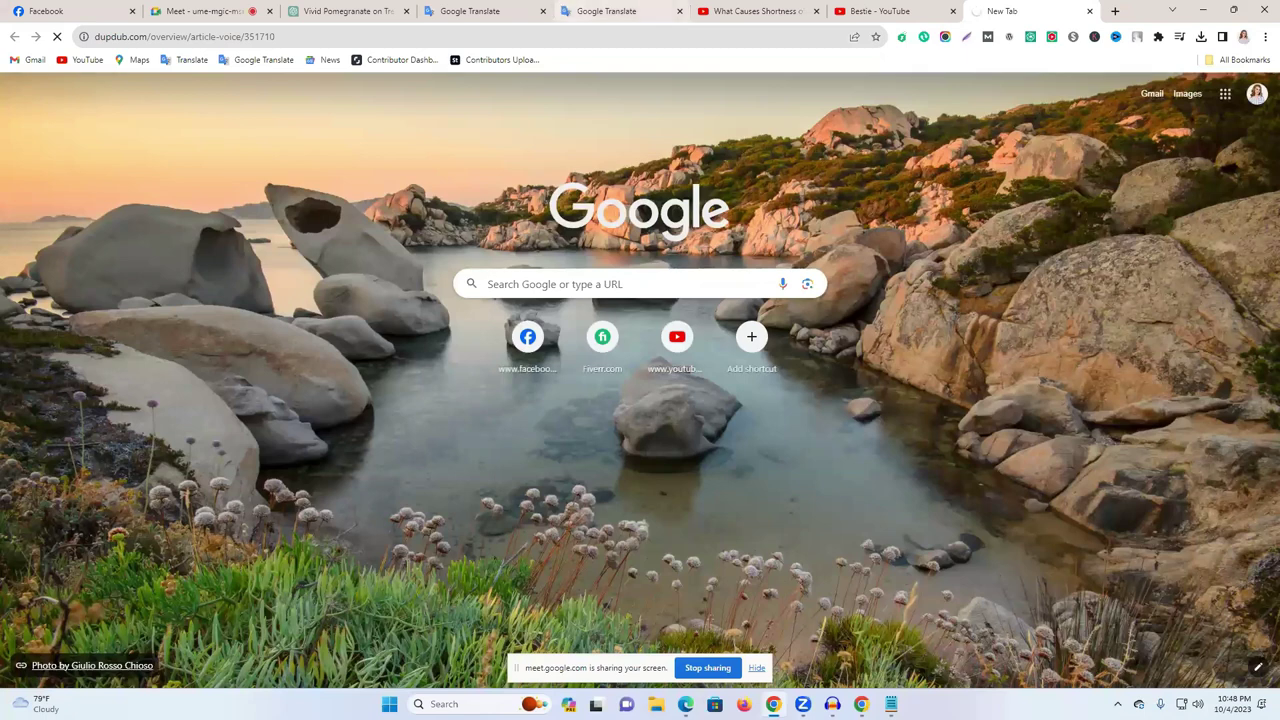
Step: Switch to Google Meet, admit the waiting participant to the call, and return to the DupDub page
click(205, 10)
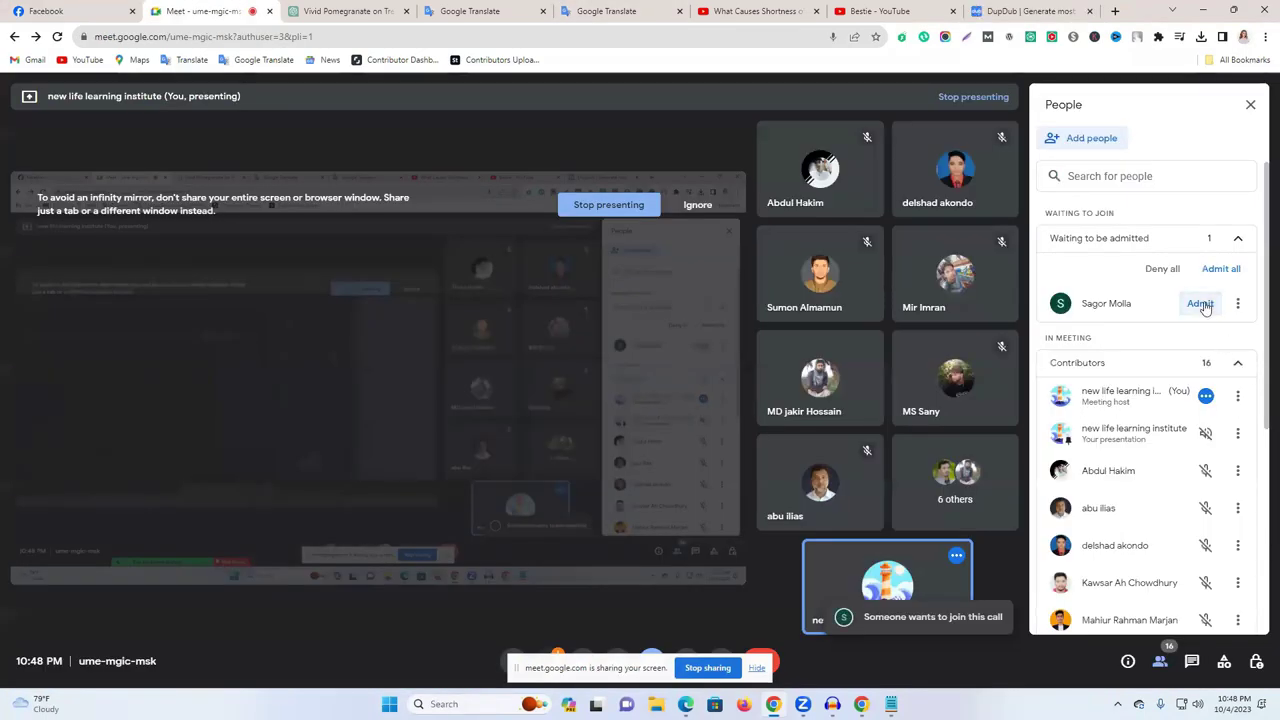
click(1200, 304)
click(1031, 10)
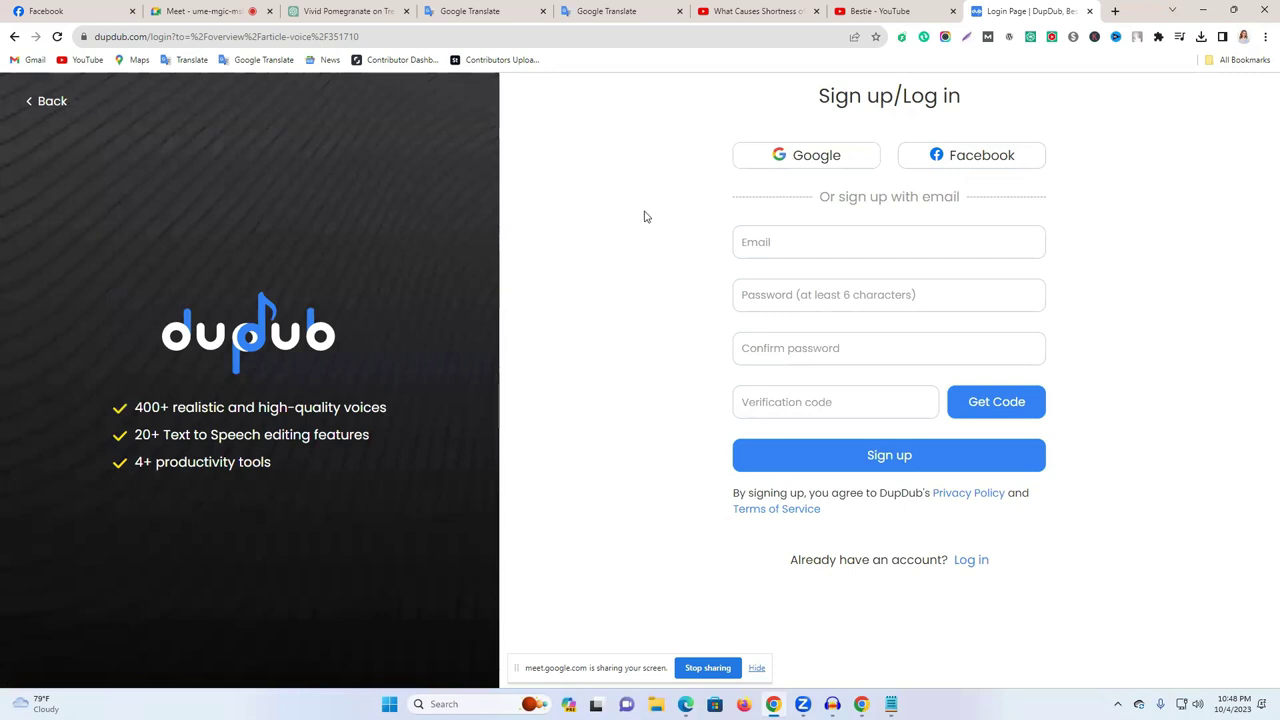
Step: Sign in to DupDub with a Google account and dismiss the free trial welcome message
click(815, 160)
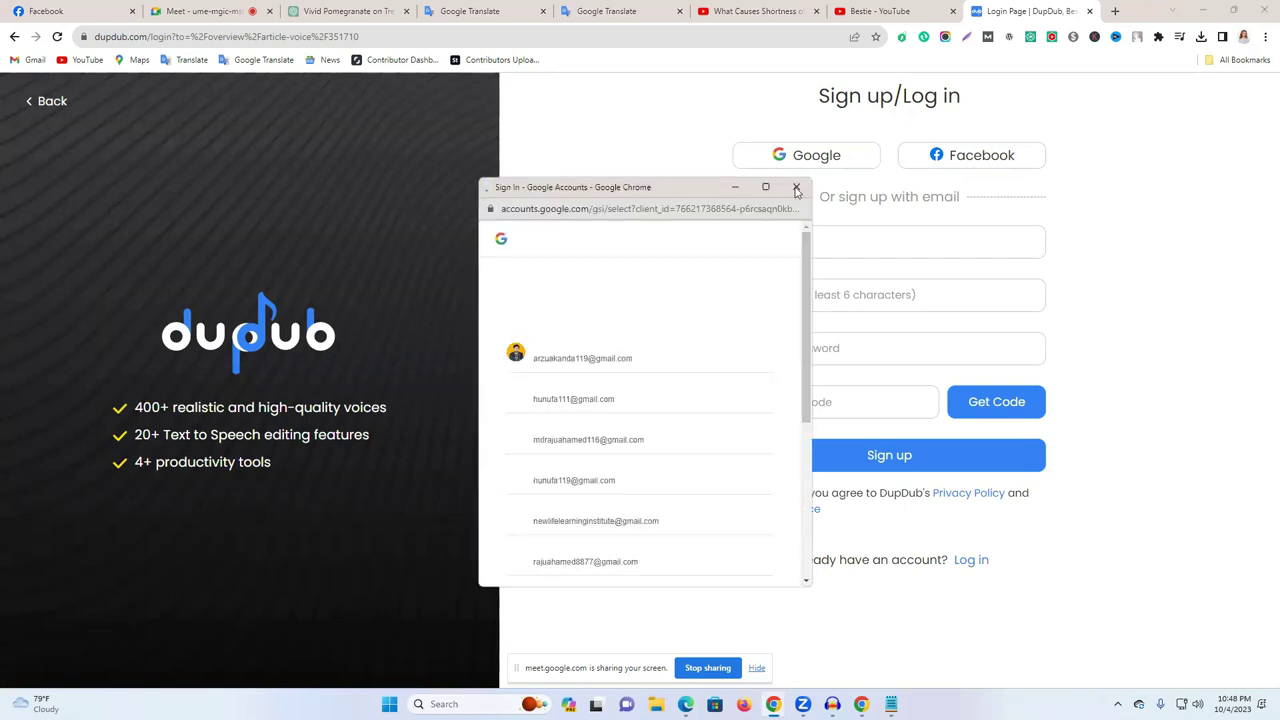
click(588, 557)
click(738, 438)
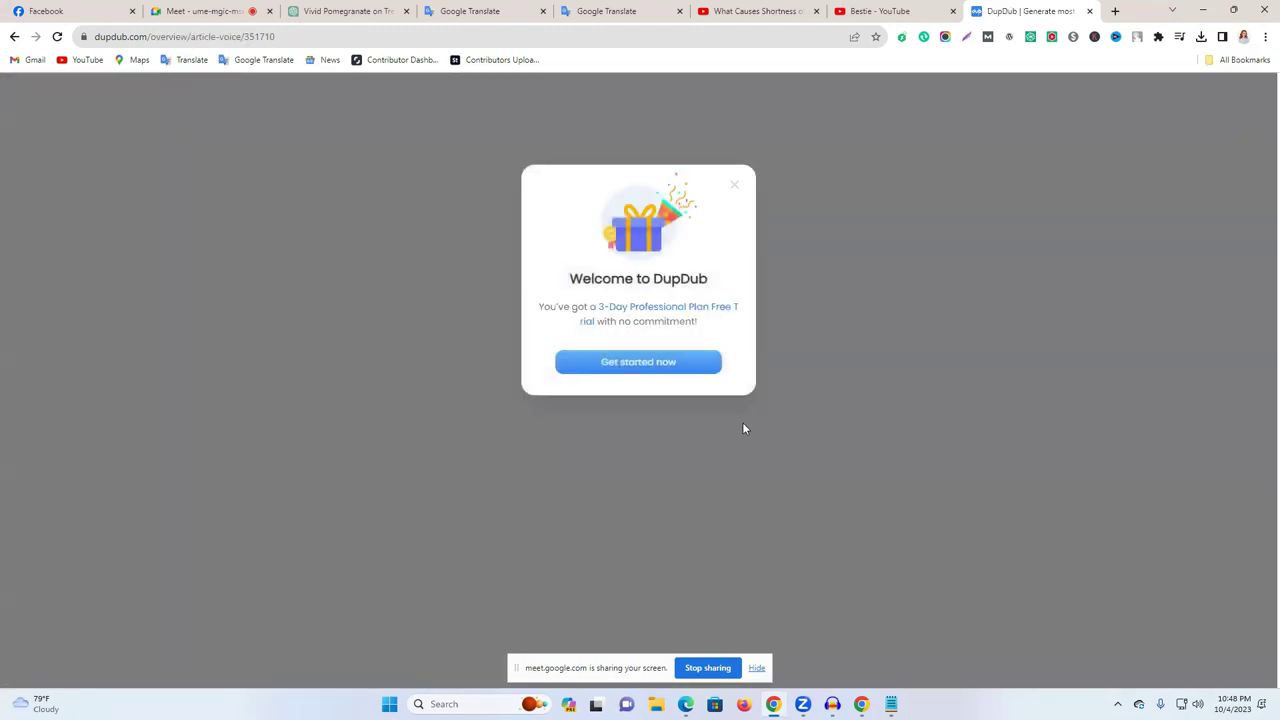
click(734, 186)
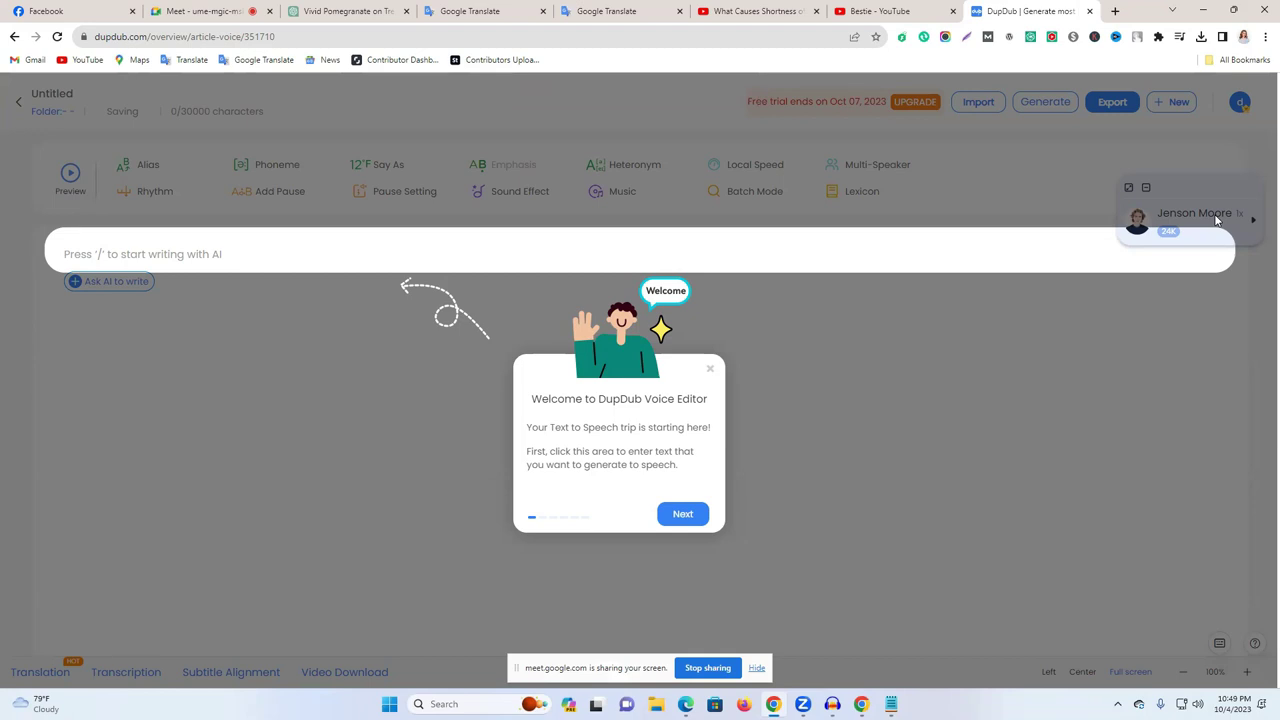
Step: Switch to Google Translate and replace the "[Your Channel Name]" placeholder in the English narration with "Top 10 tips"
click(606, 11)
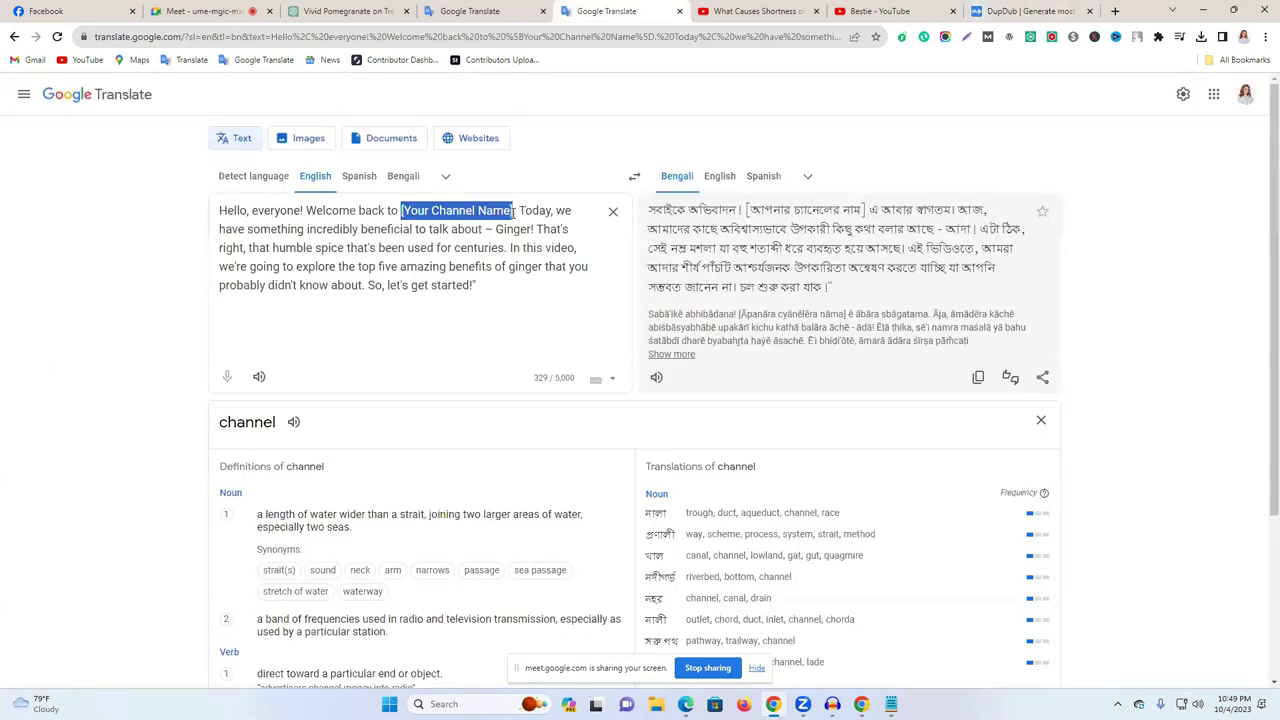
text(top)
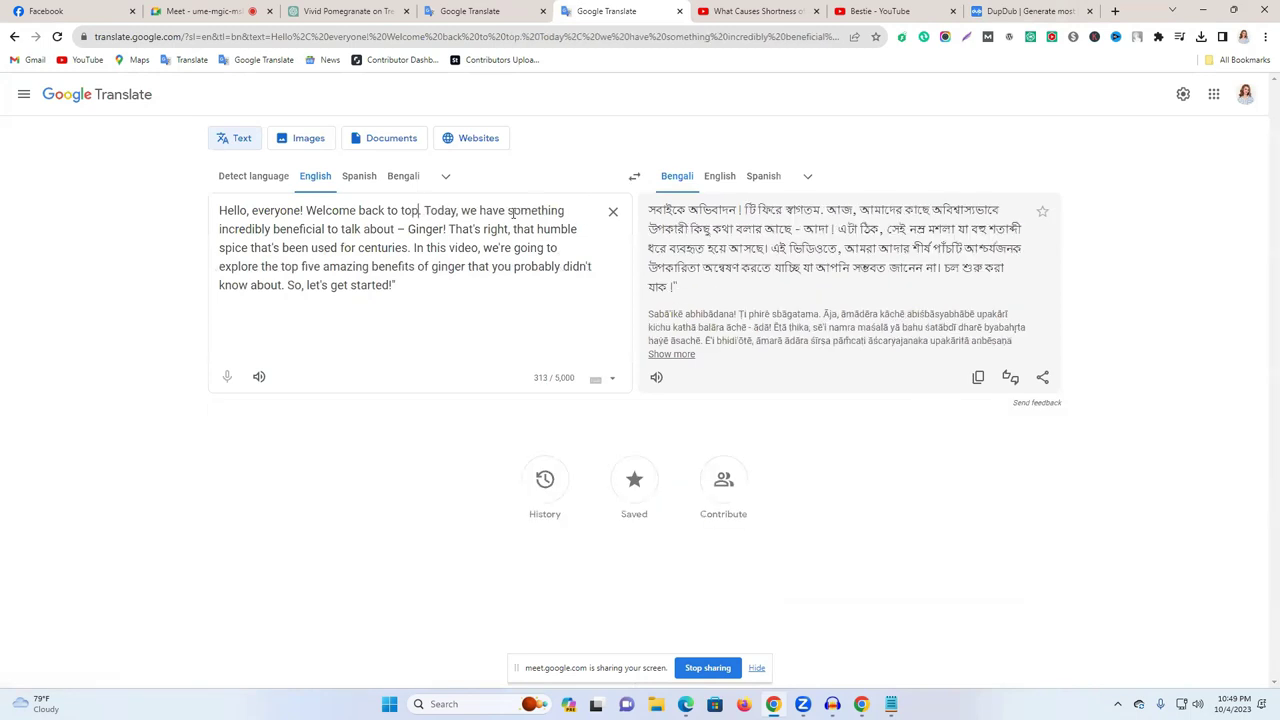
key(BackSpace)
key(BackSpace)
key(BackSpace)
key(BackSpace)
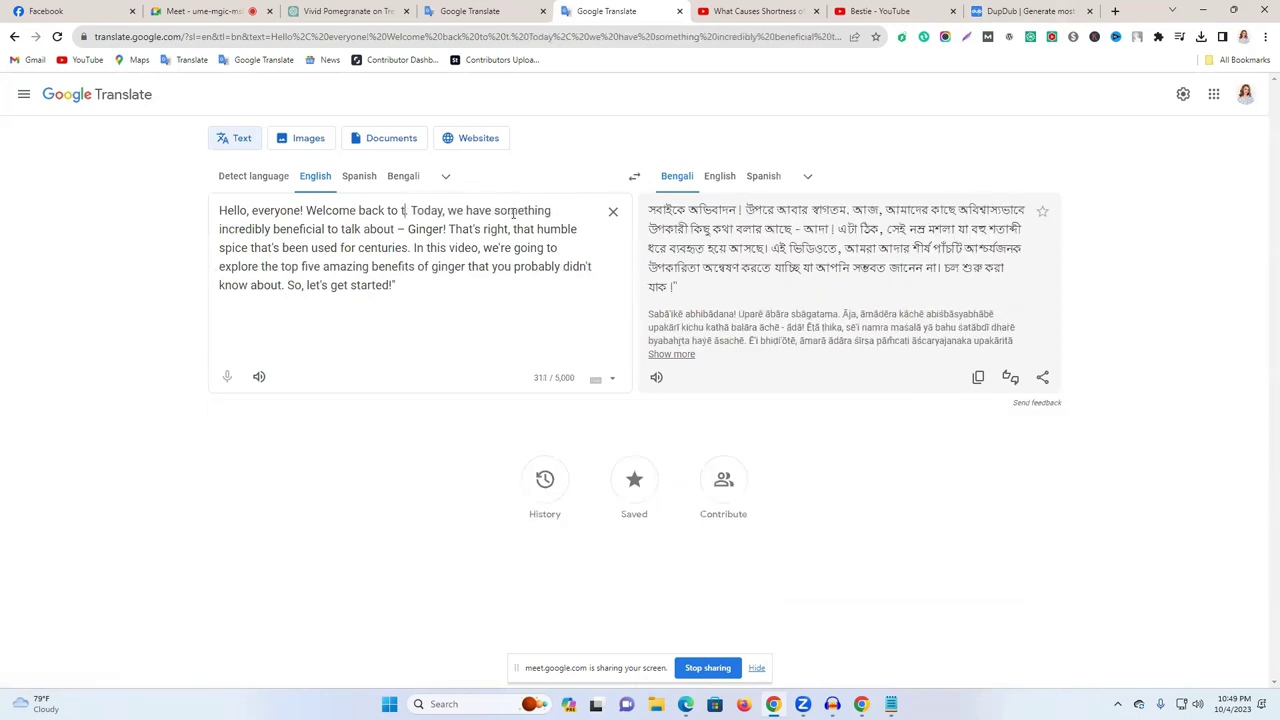
text(Top )
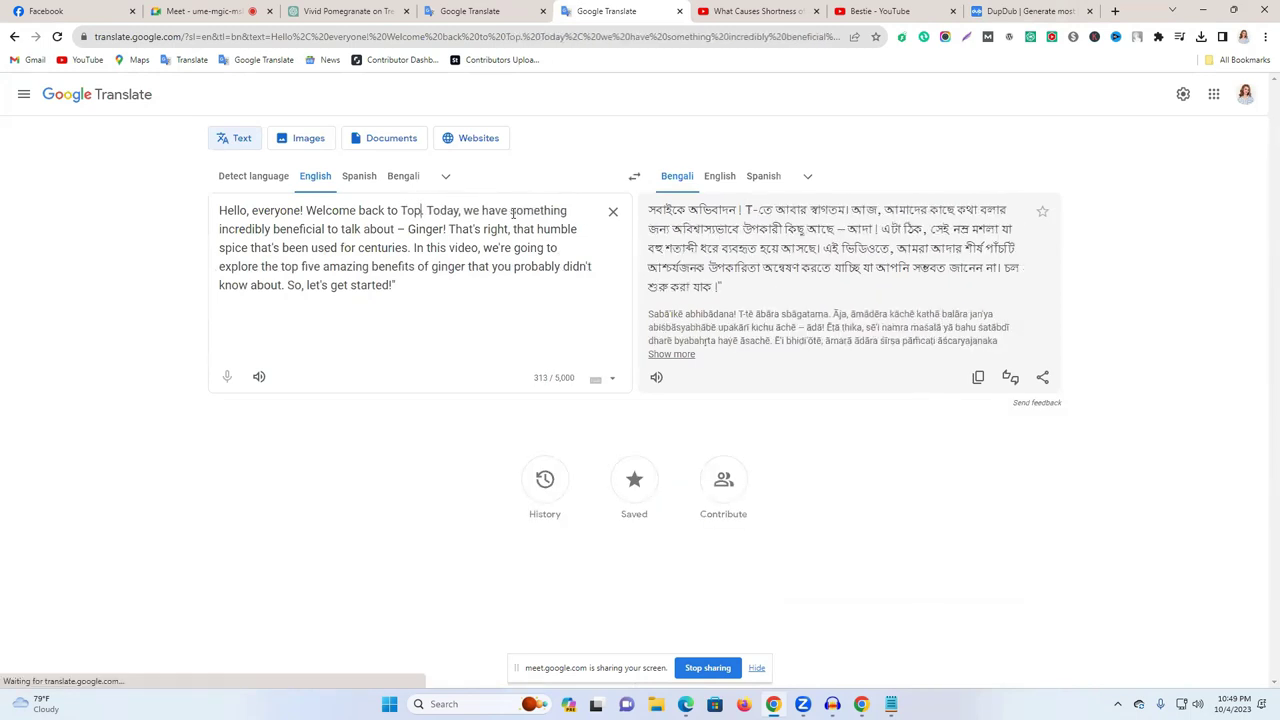
text(!0)
key(BackSpace)
key(BackSpace)
text(10)
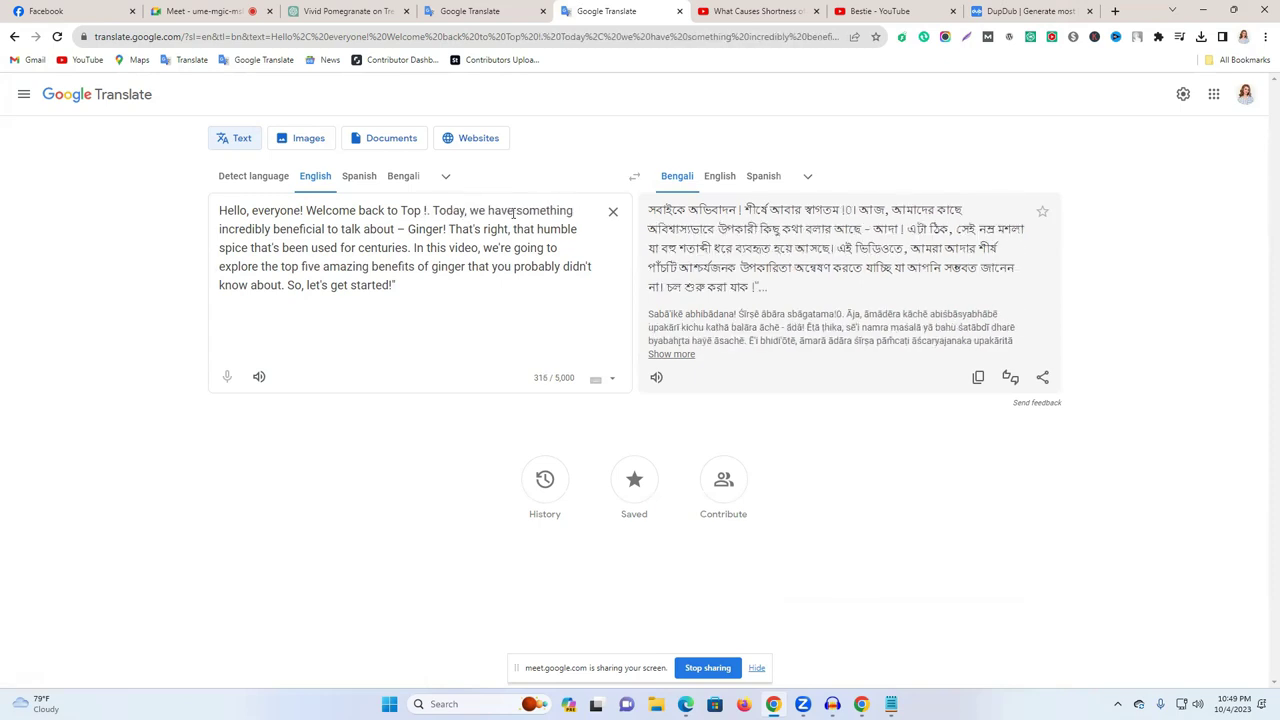
text( ti)
text(ps)
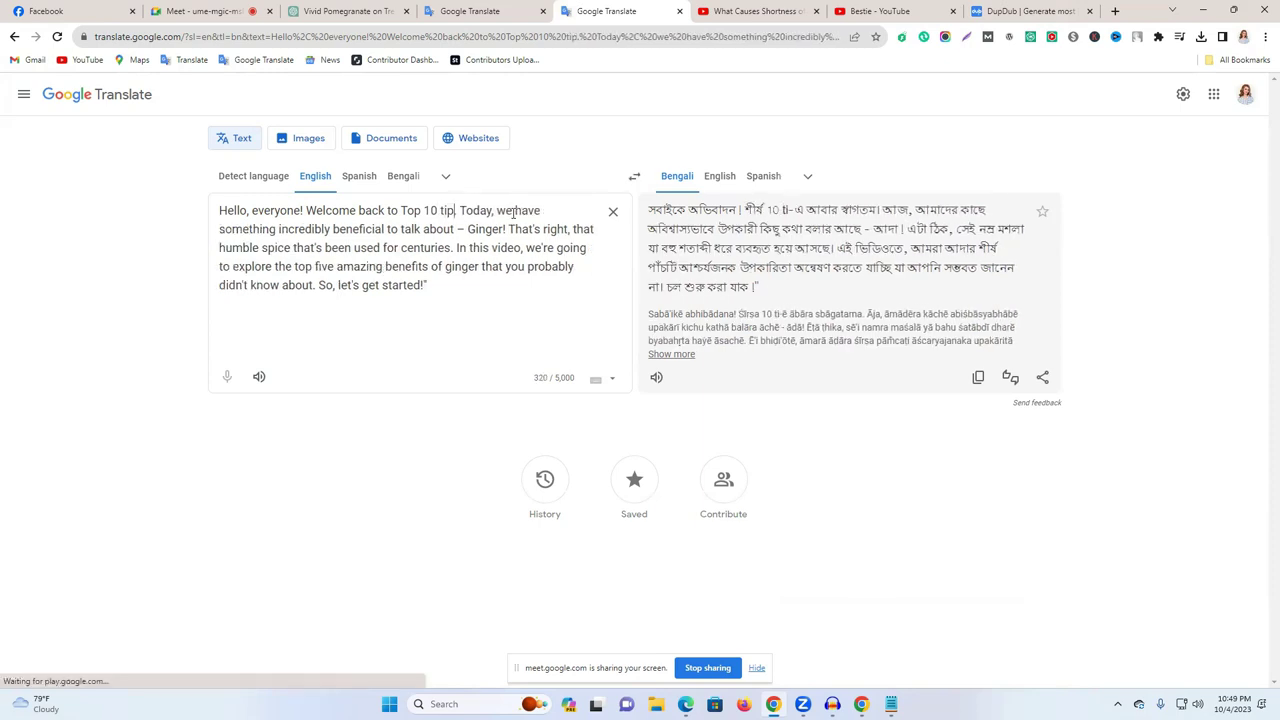
Step: Copy the whole edited English narration from Google Translate and paste it into the DupDub voice editor
triple_click(448, 222)
right_click(452, 222)
click(562, 272)
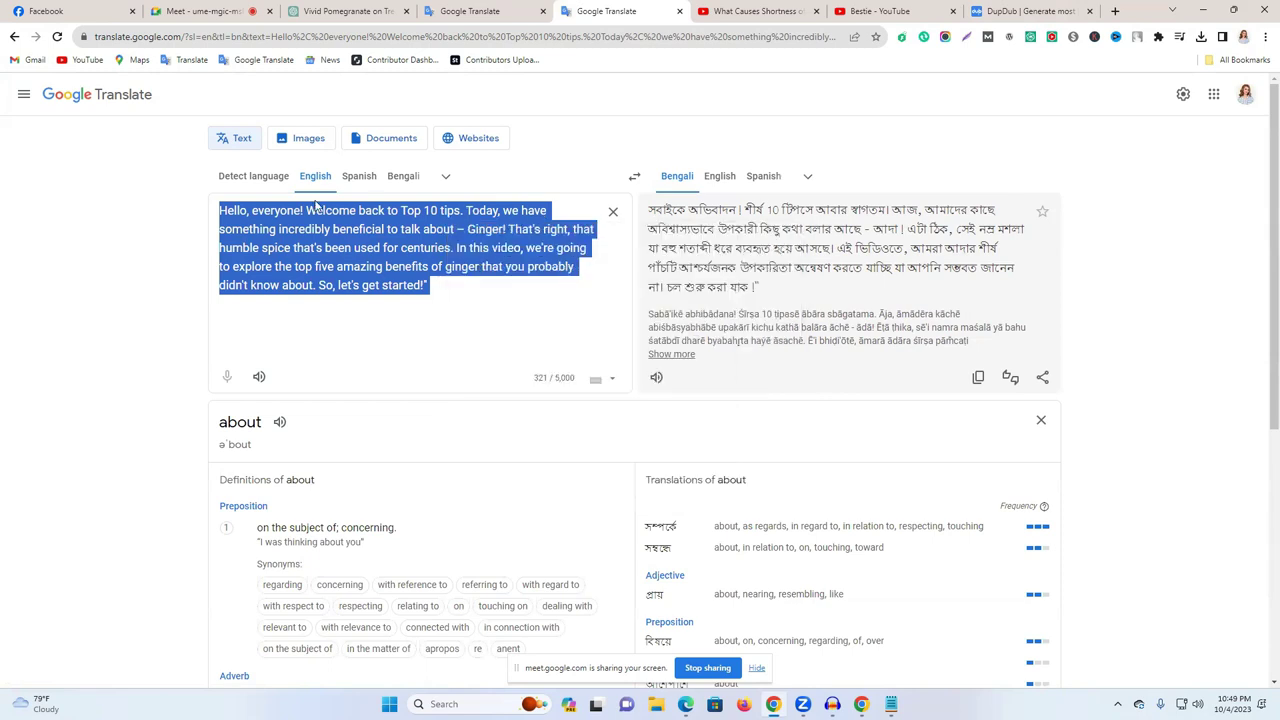
click(1043, 13)
click(140, 246)
key(ctrl+v)
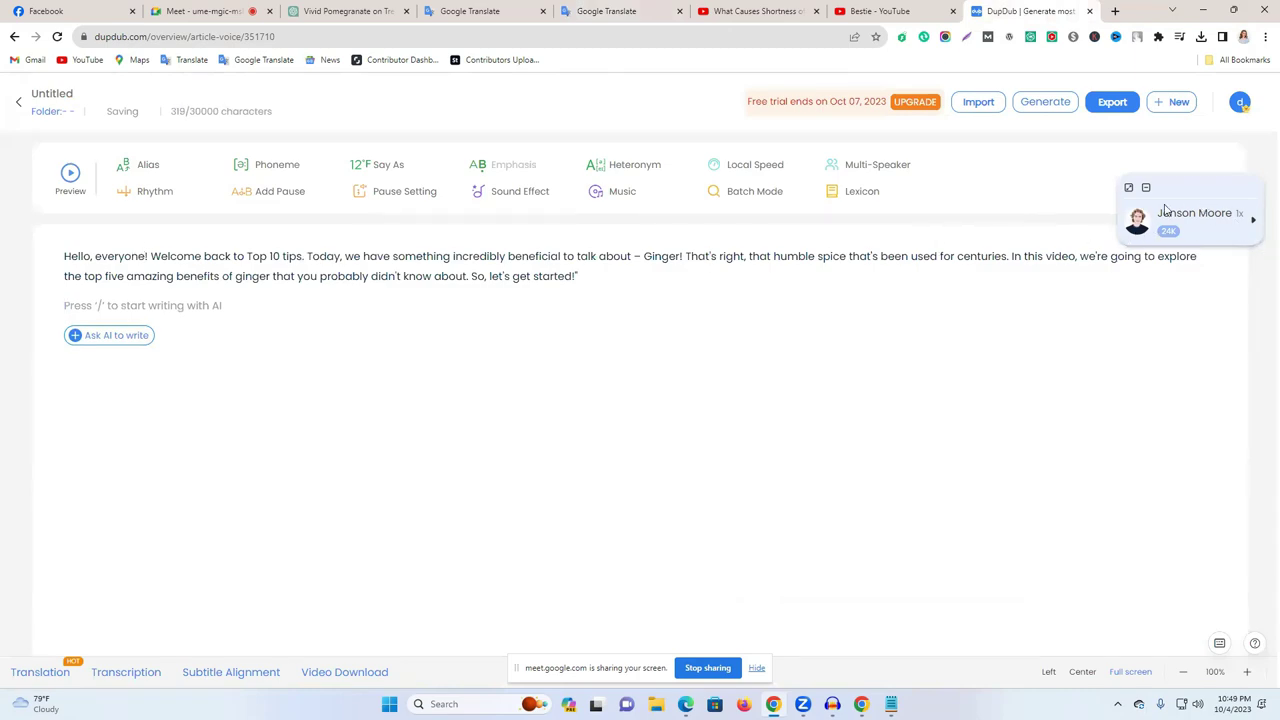
Step: Examine the available speaker voices and filters in the expanded speaker selector, play the current speaker's sample, and collapse the selector
click(1129, 190)
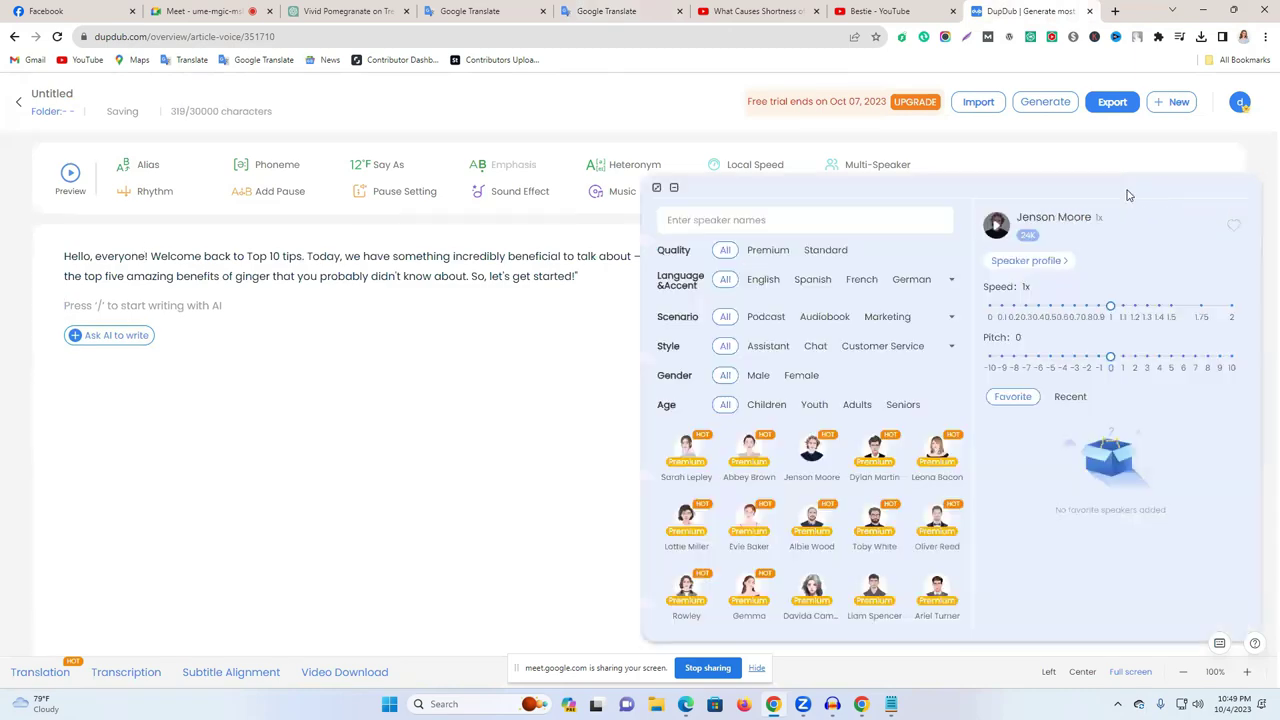
scroll(797, 522, down, 2)
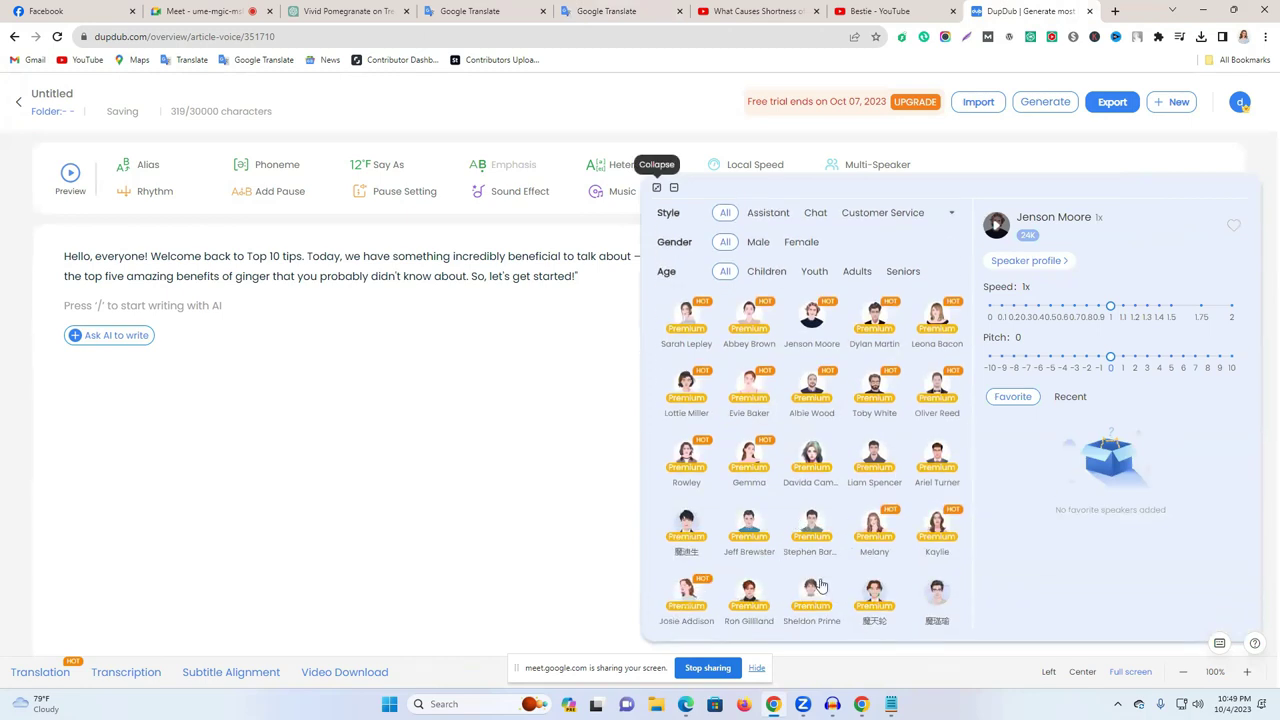
scroll(820, 585, down, 1)
scroll(930, 545, down, 3)
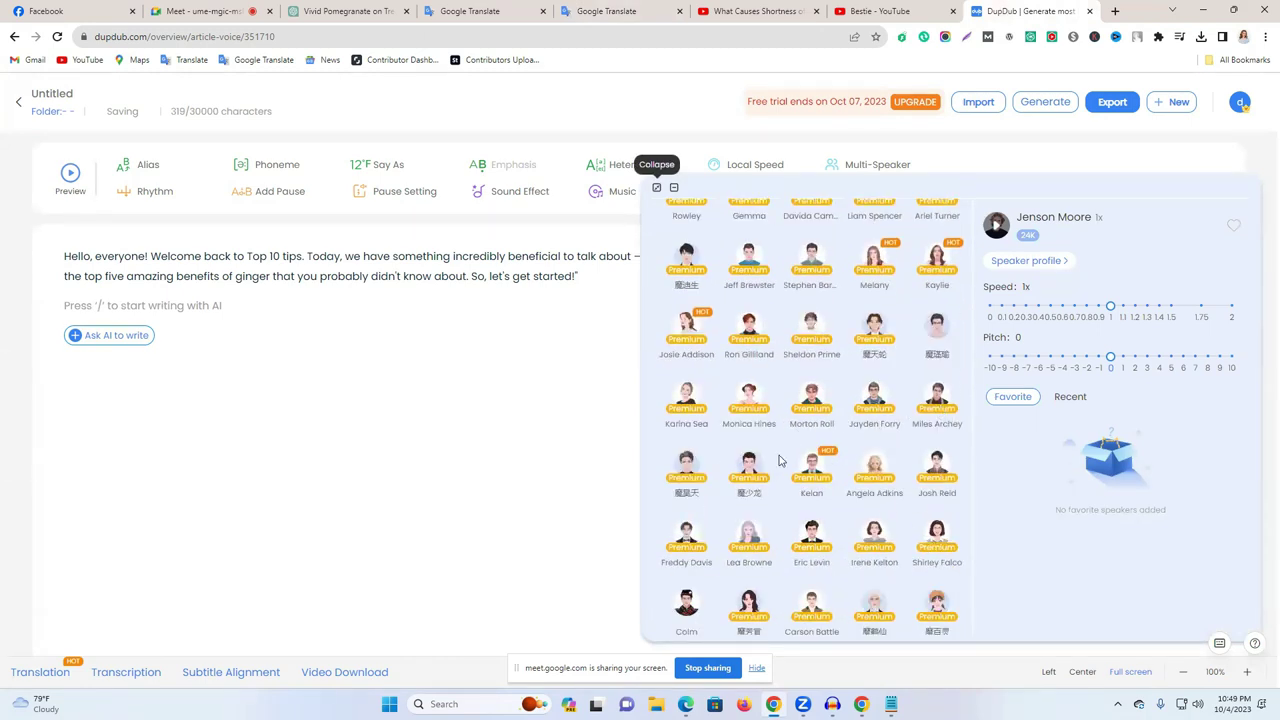
scroll(846, 452, down, 1)
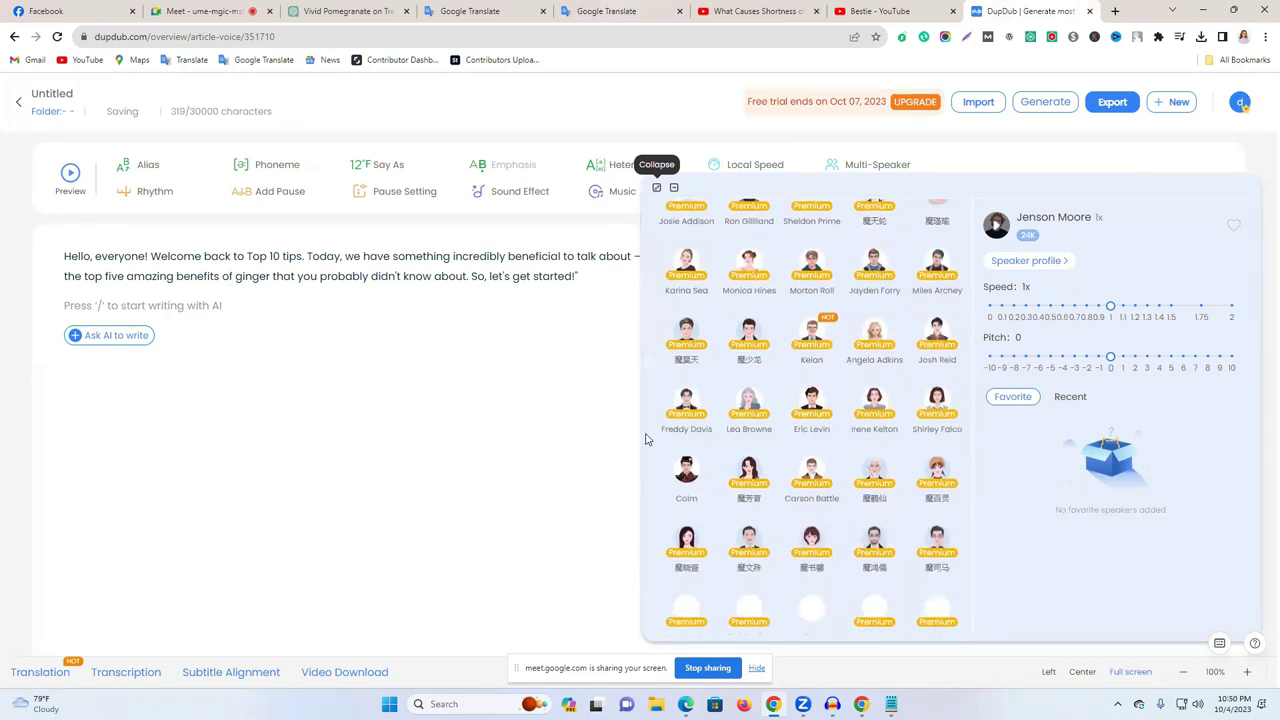
scroll(800, 390, down, 2)
scroll(800, 390, down, 6)
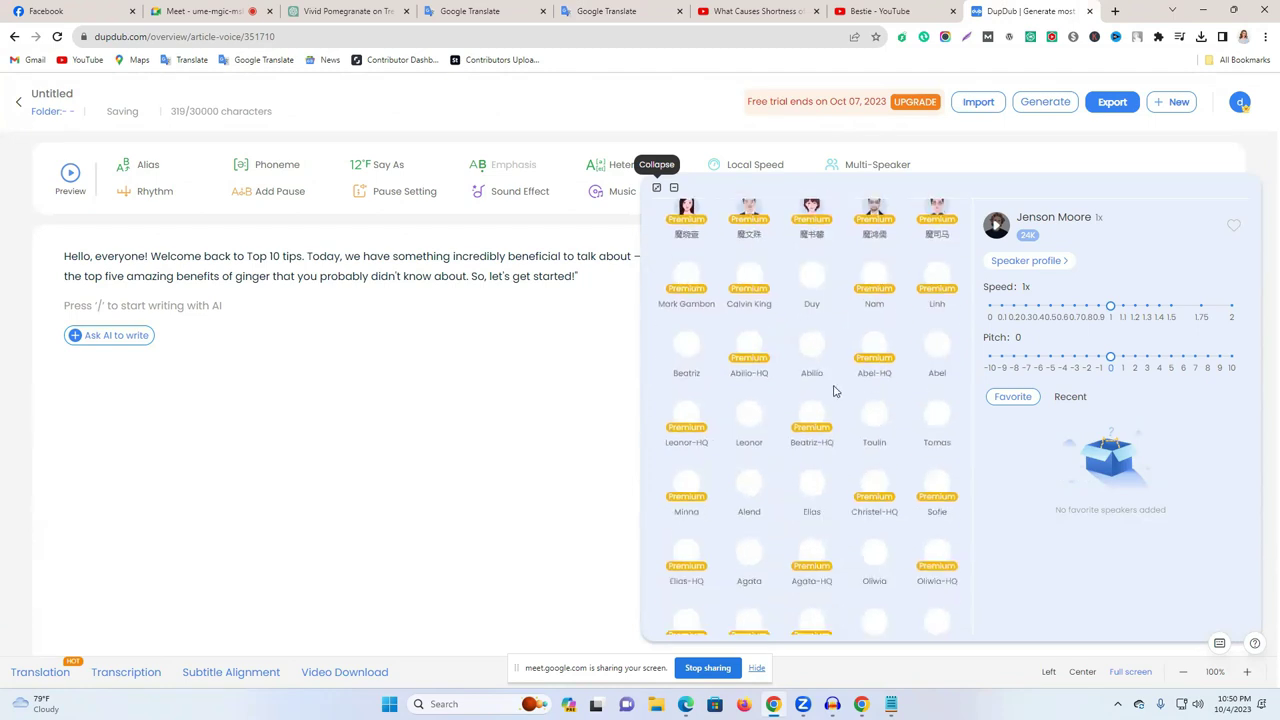
scroll(806, 361, up, 3)
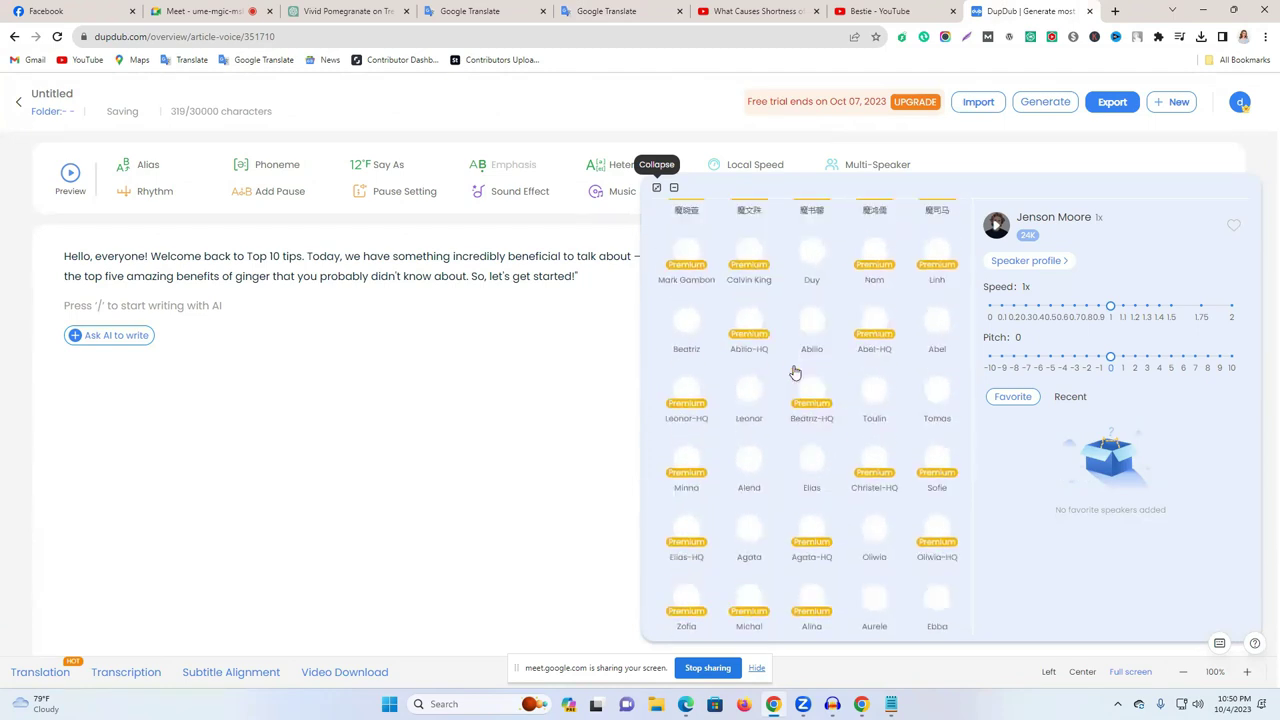
scroll(798, 382, down, 1)
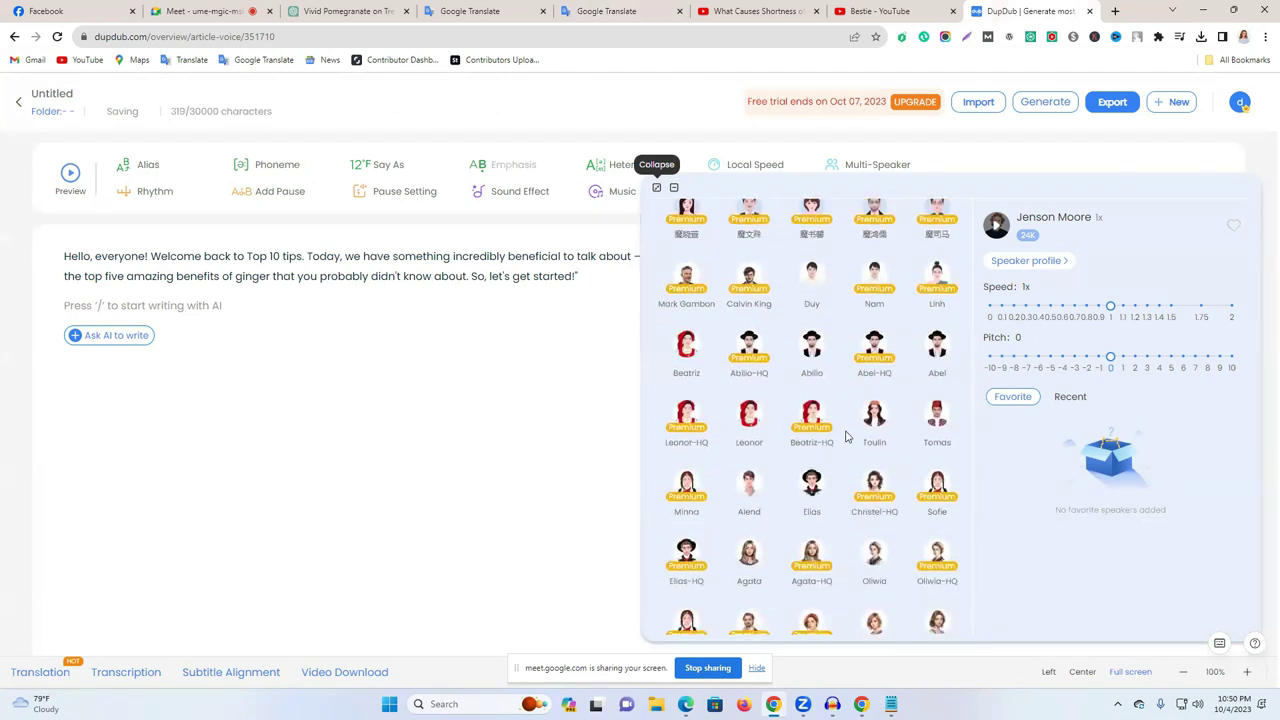
scroll(856, 450, up, 9)
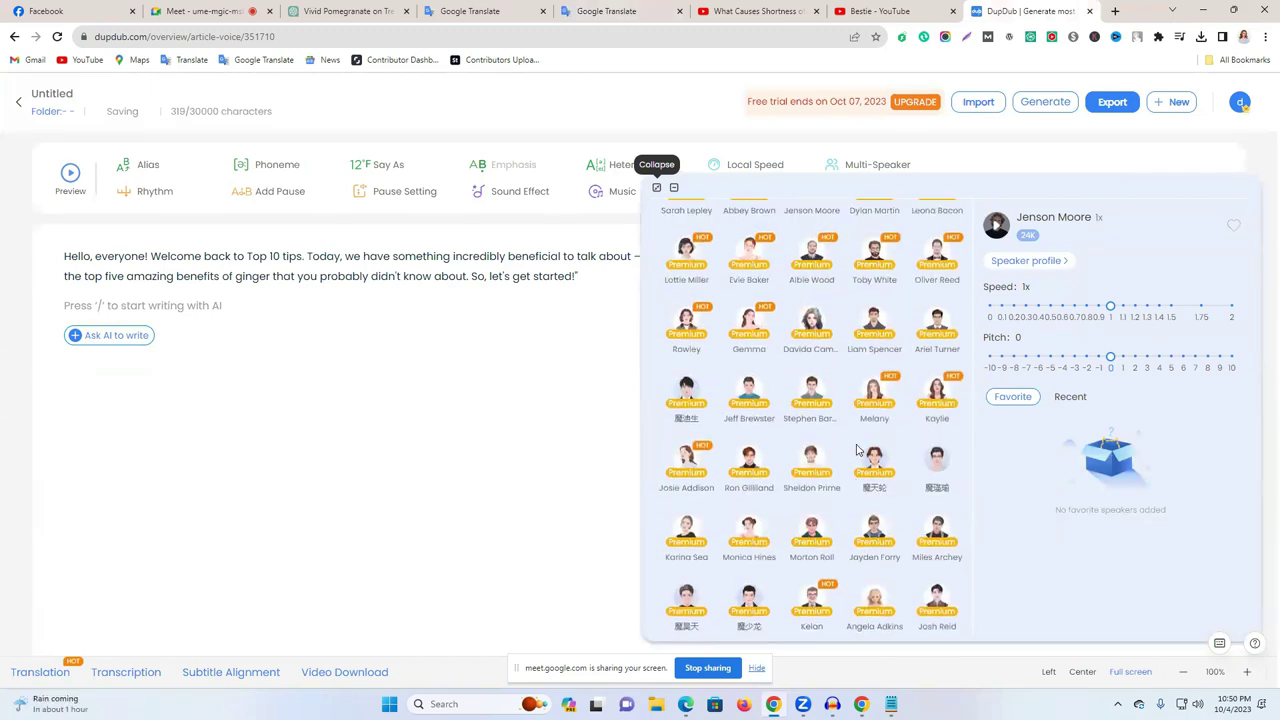
scroll(856, 450, down, 9)
scroll(856, 476, down, 10)
scroll(872, 481, down, 10)
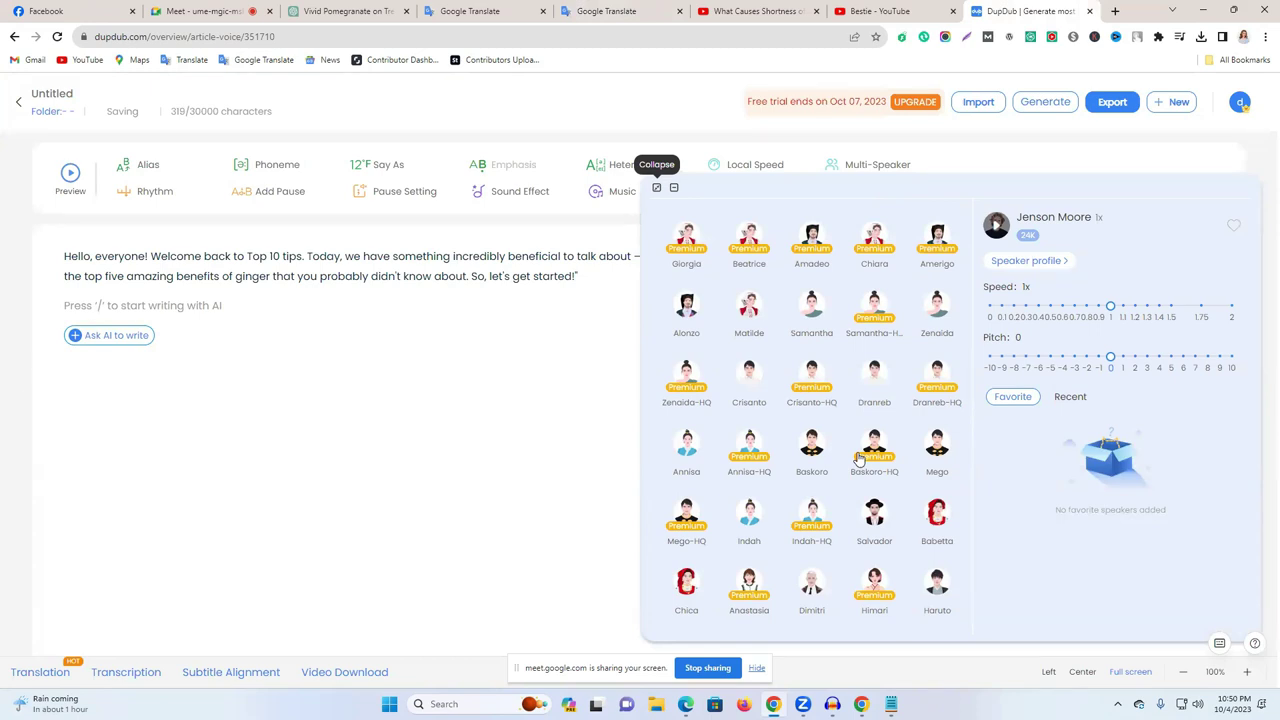
scroll(858, 458, up, 8)
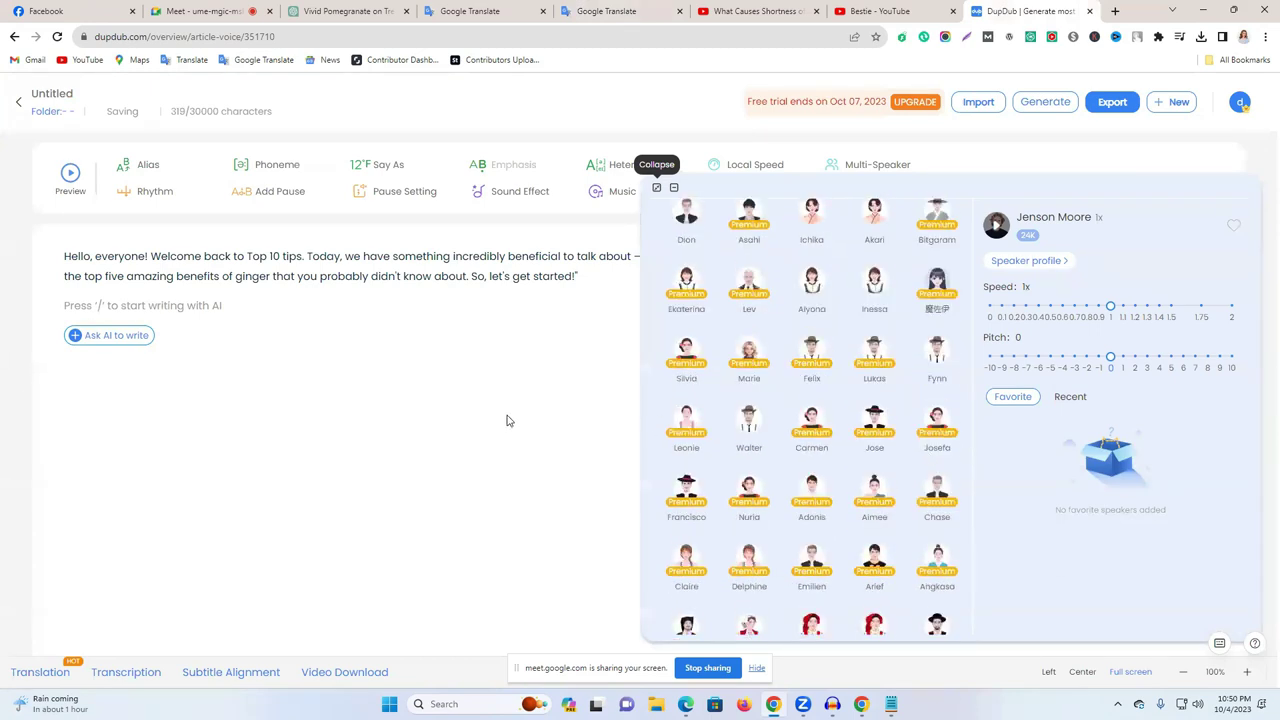
scroll(955, 445, down, 5)
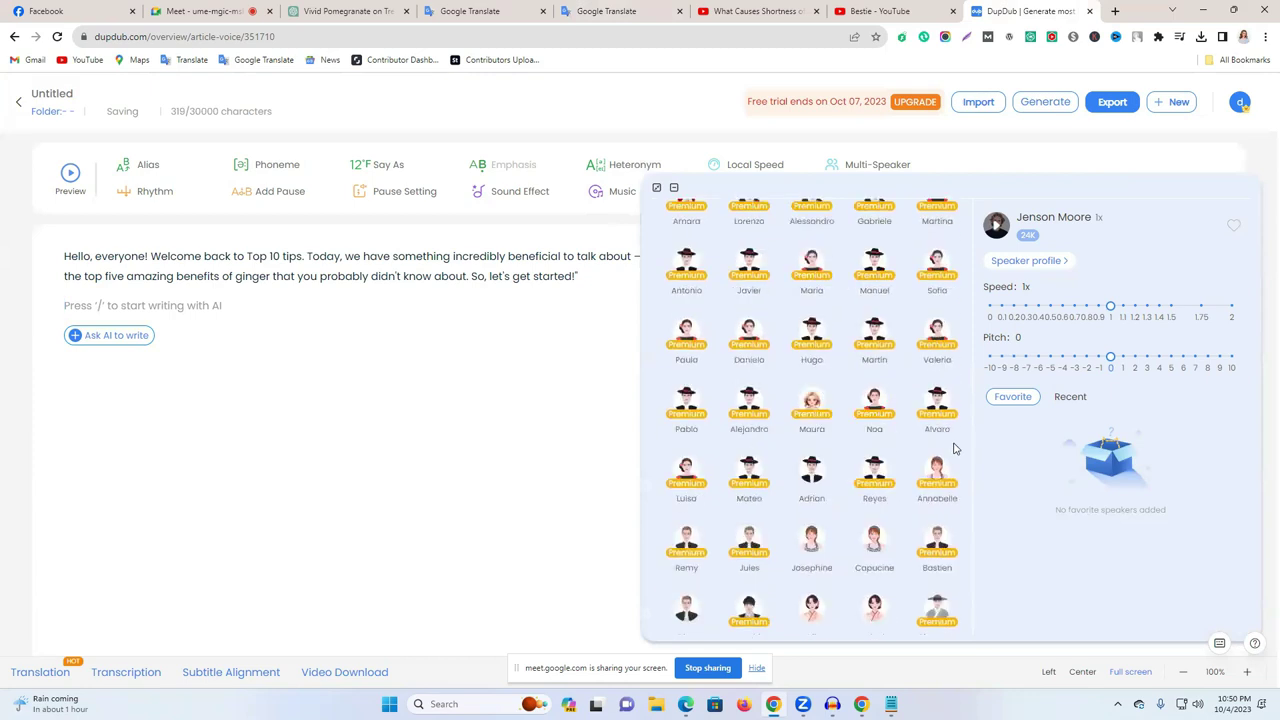
scroll(955, 450, up, 10)
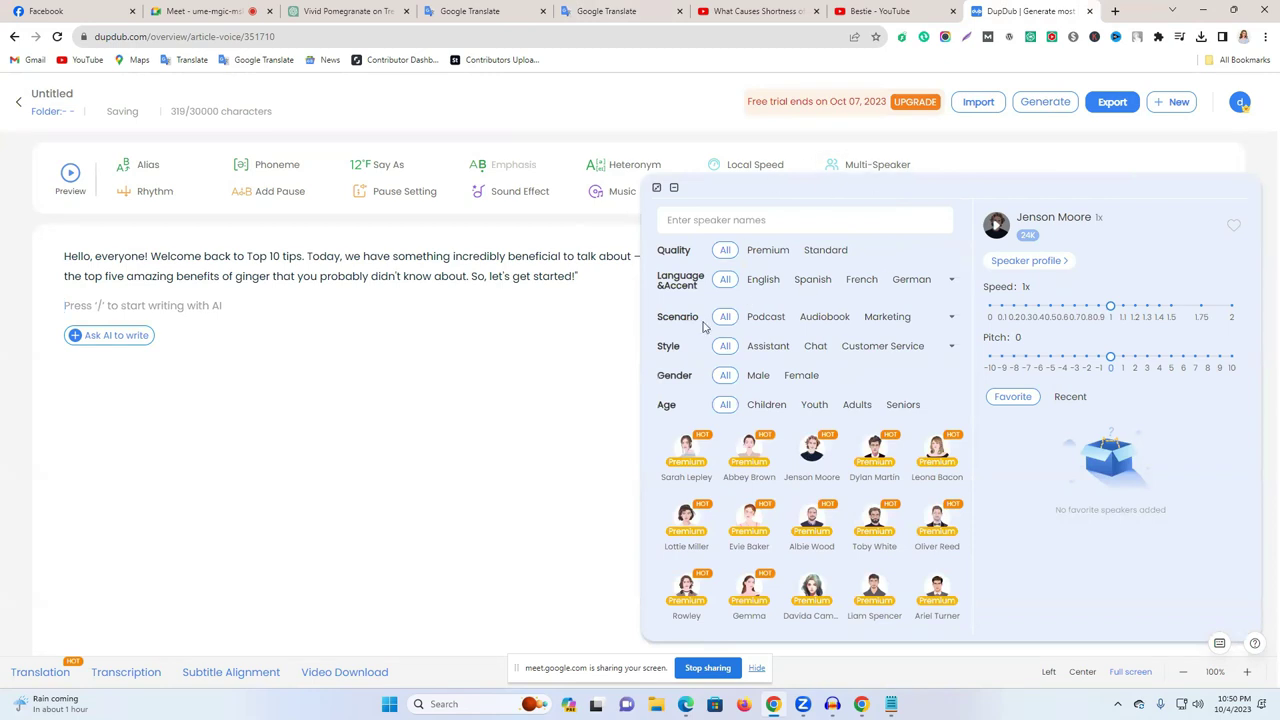
click(995, 227)
click(657, 189)
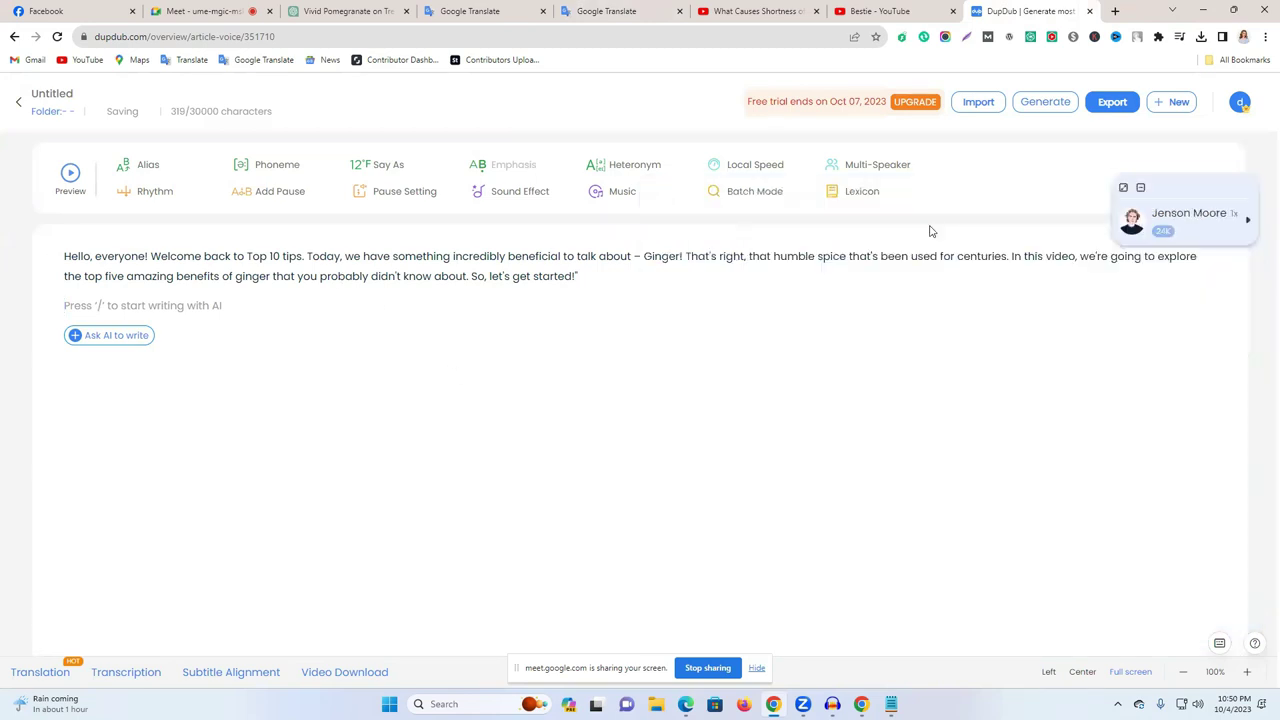
Step: Preview the pasted ginger narration from its text with the current speaker's voice
click(70, 176)
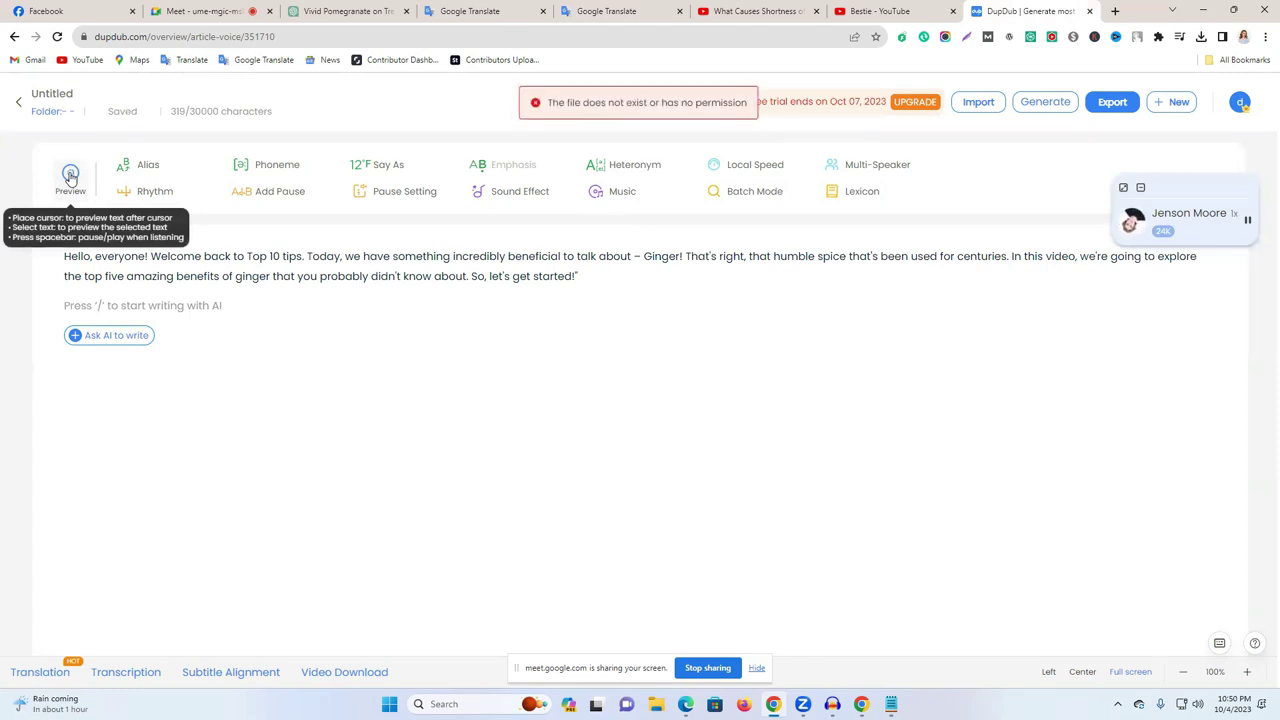
click(105, 271)
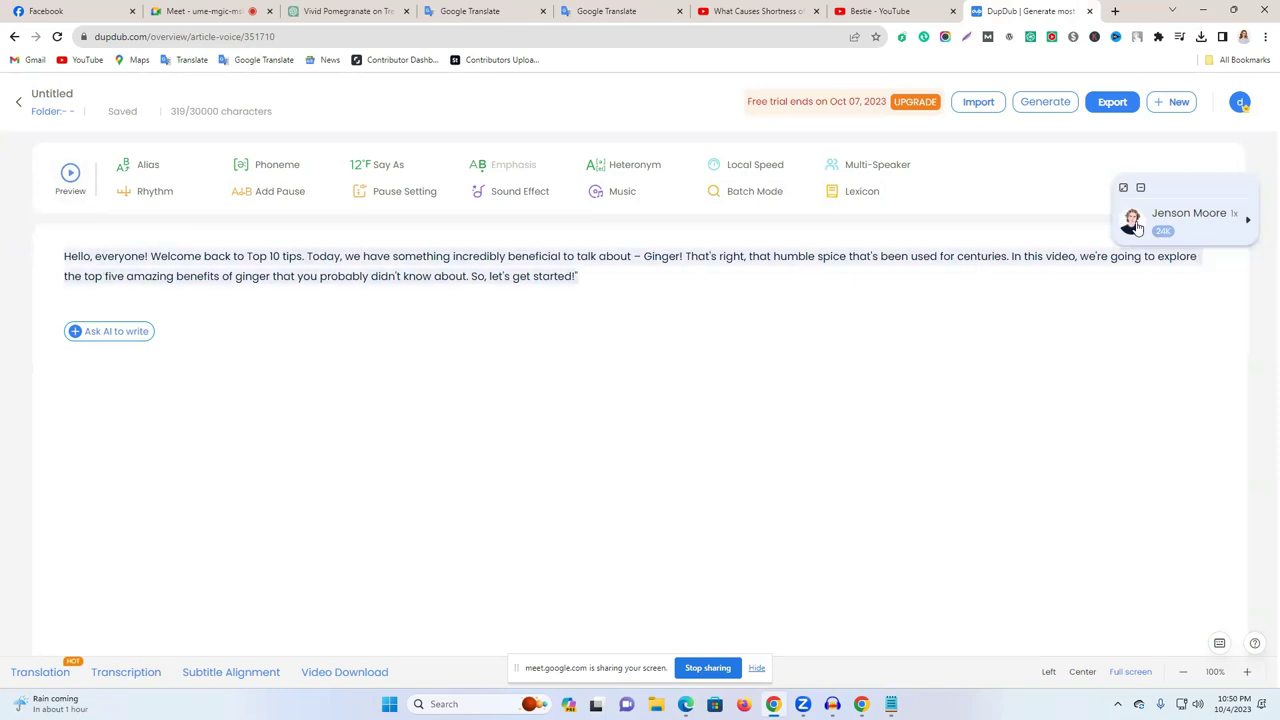
click(70, 177)
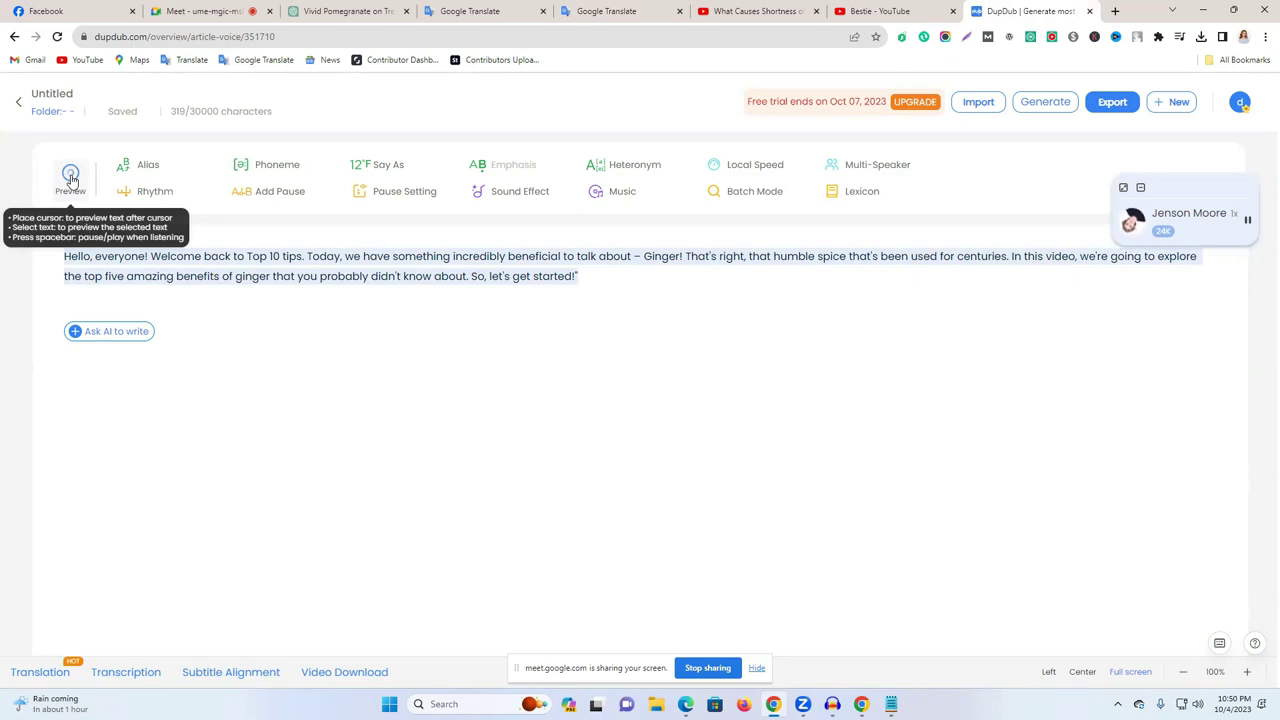
click(658, 346)
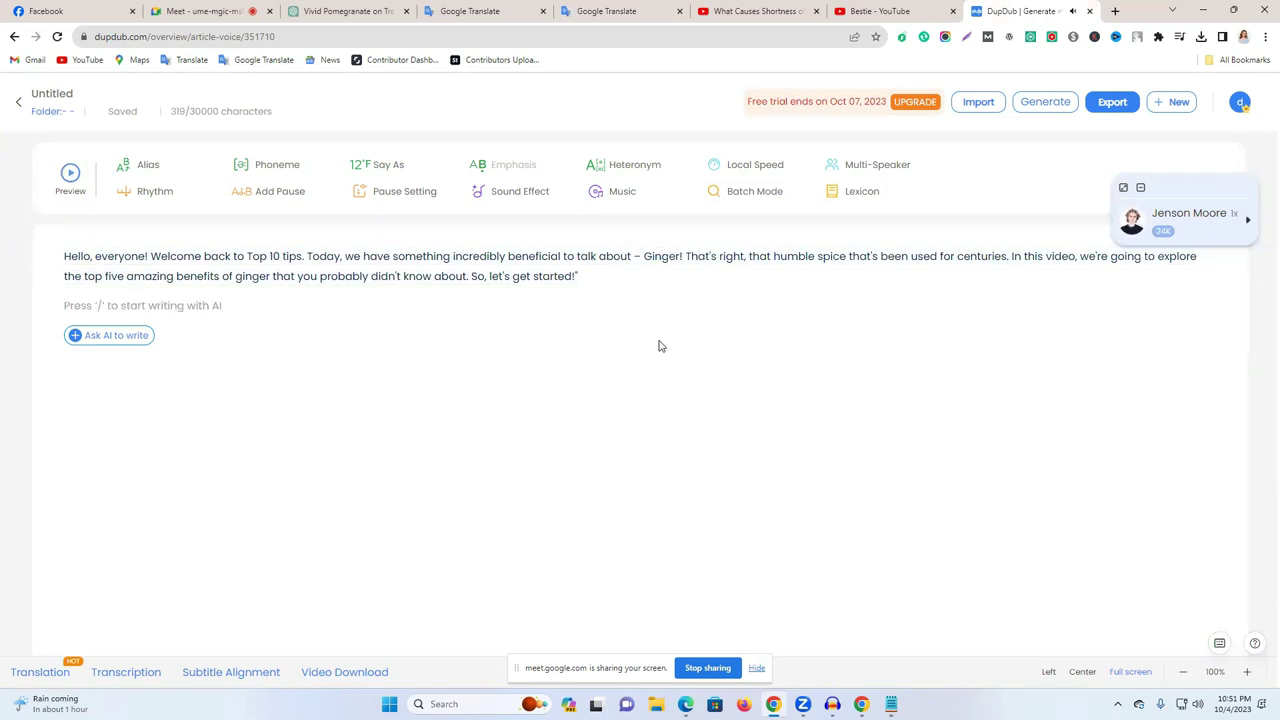
Step: Preview the ginger narration, generate its speech with the current speaker's voice and export the audio file
click(72, 178)
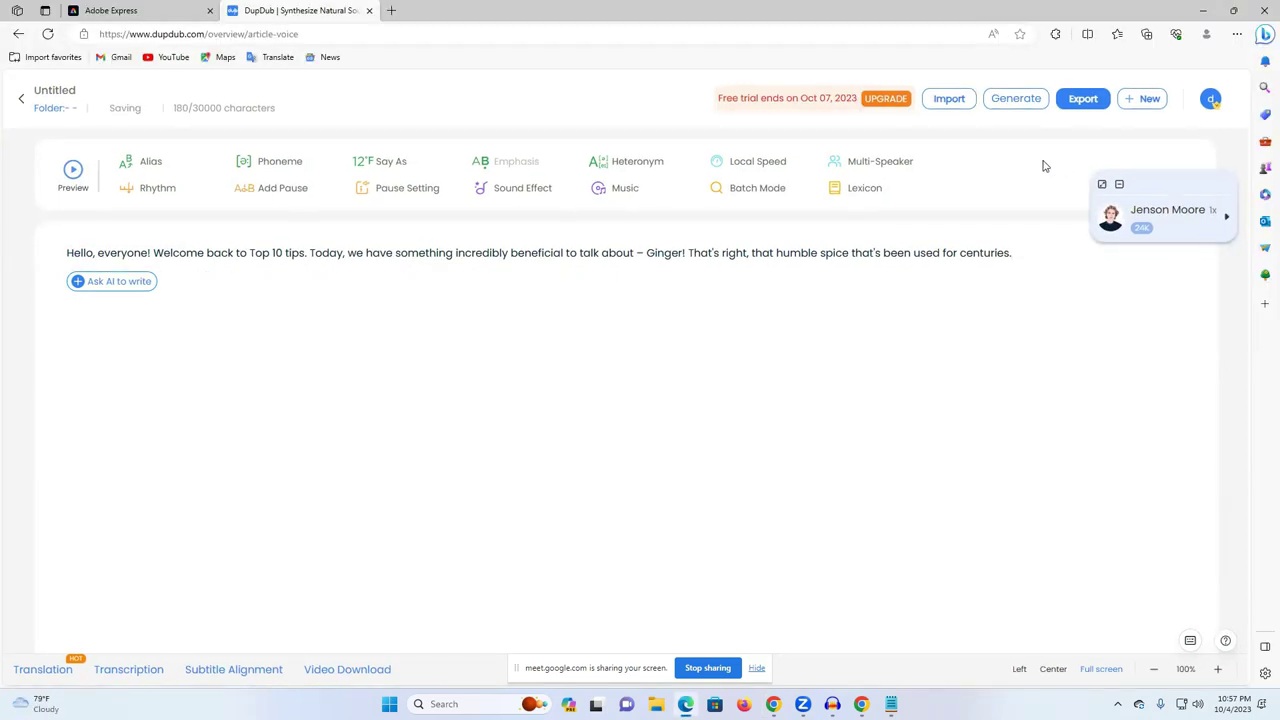
click(1018, 100)
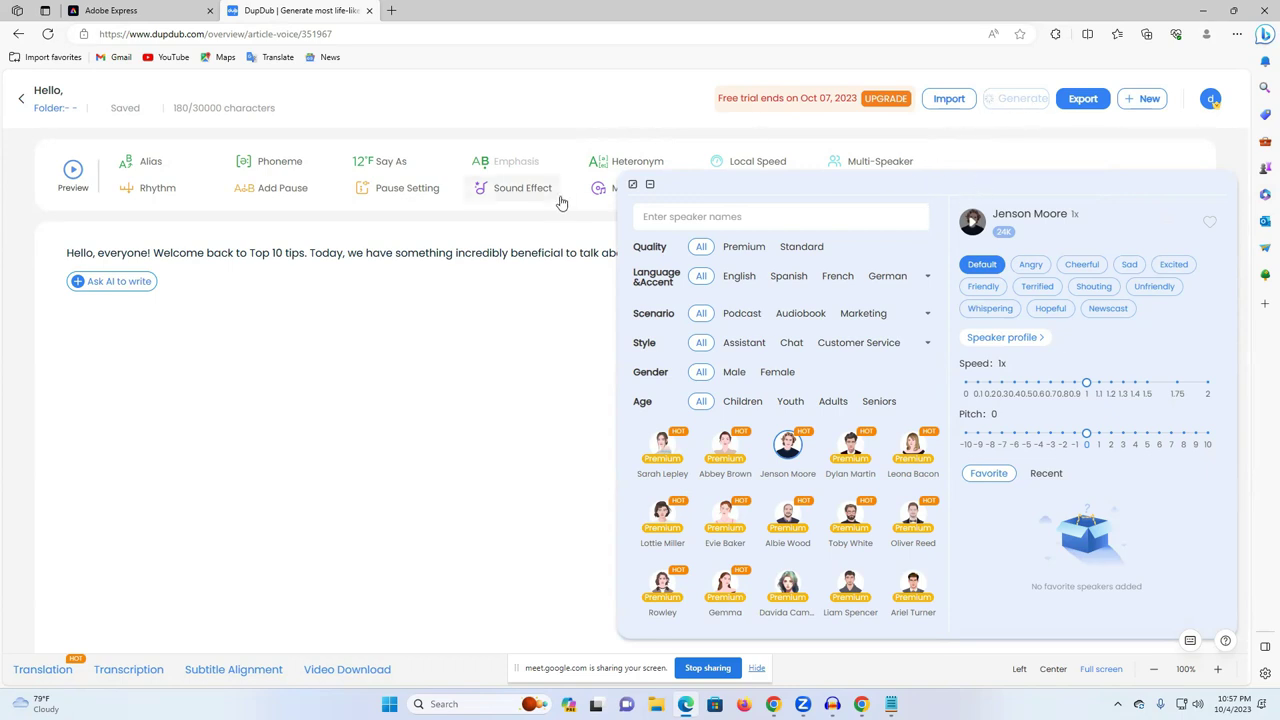
click(633, 186)
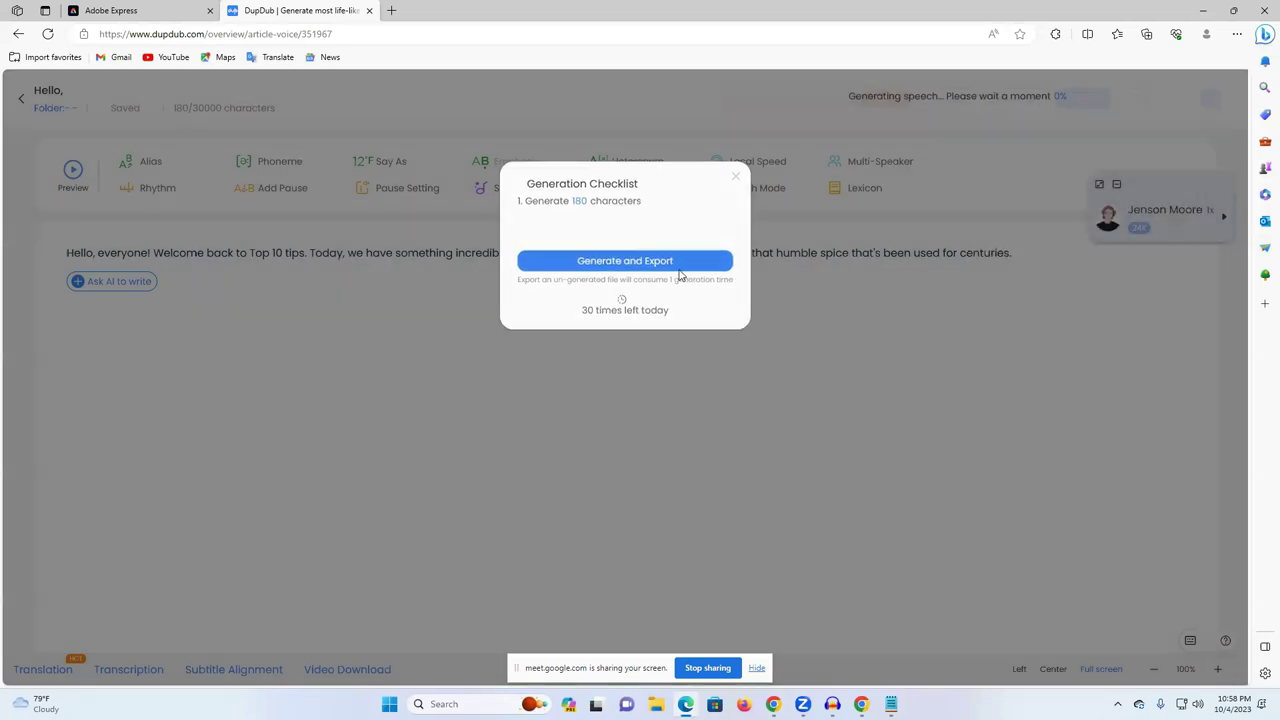
click(679, 270)
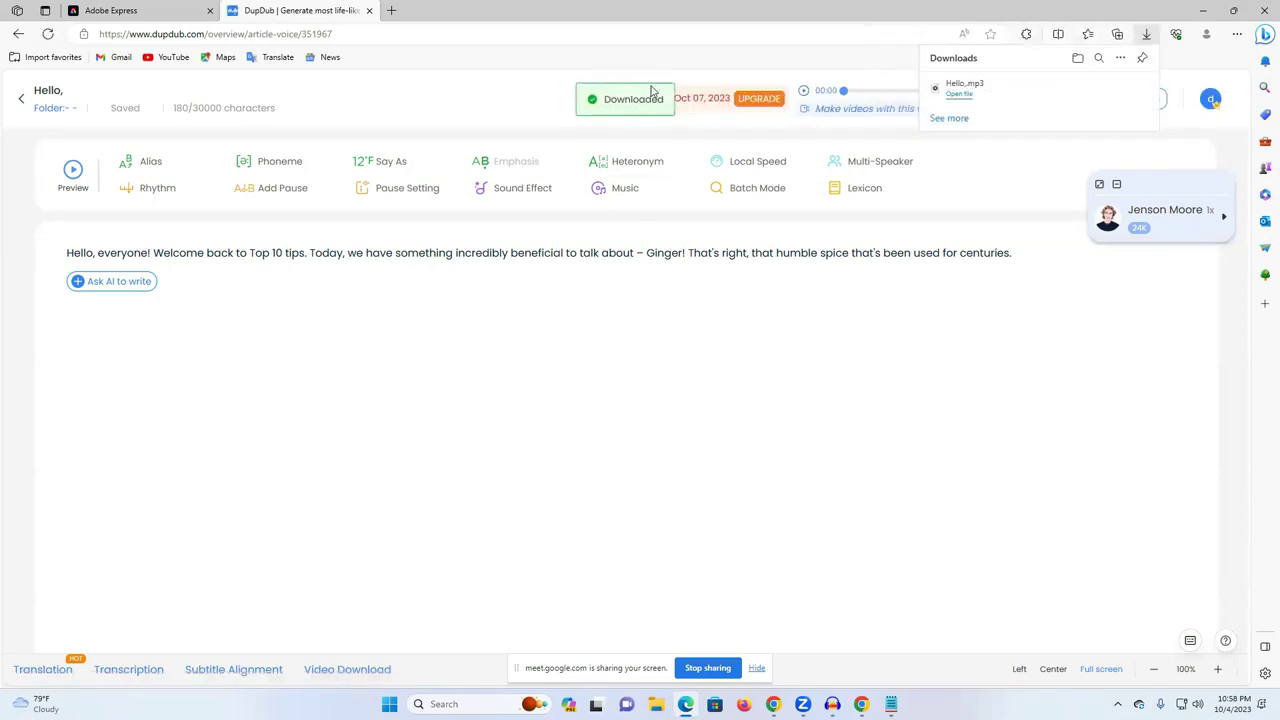
Step: Play the downloaded Hello,.mp3 voiceover, close the media player and return to the Chrome window
click(952, 92)
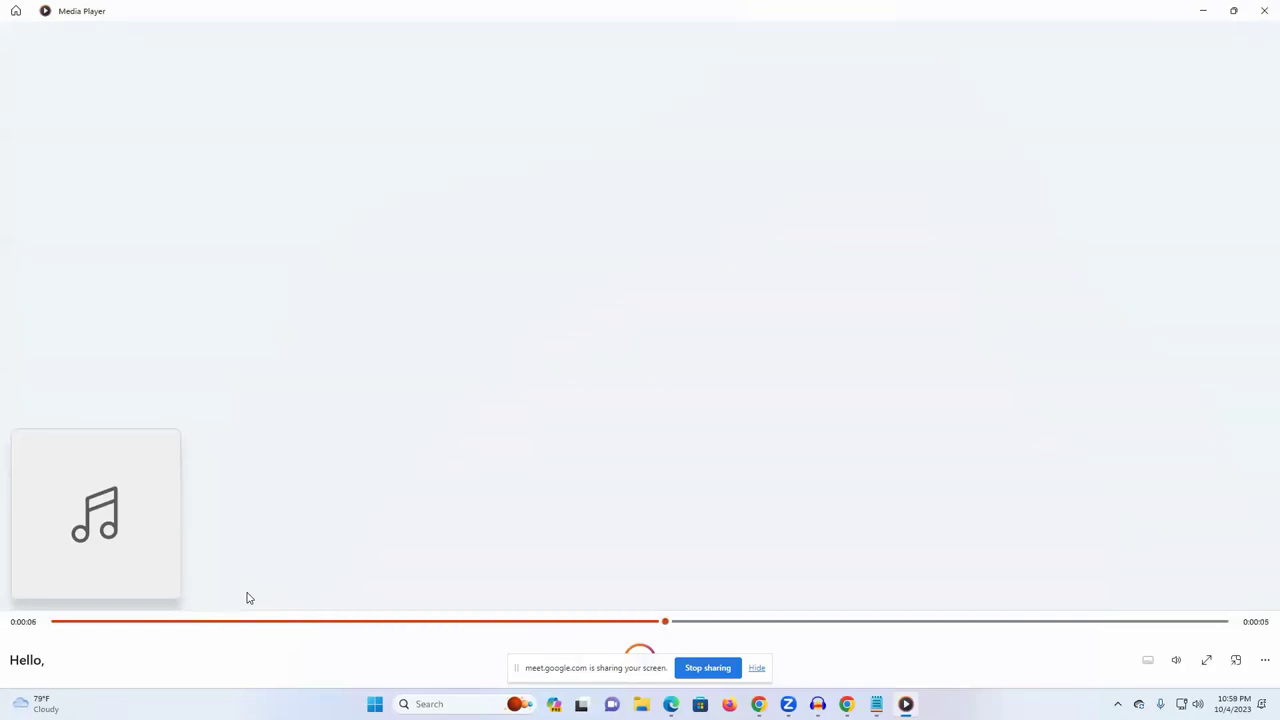
click(1268, 10)
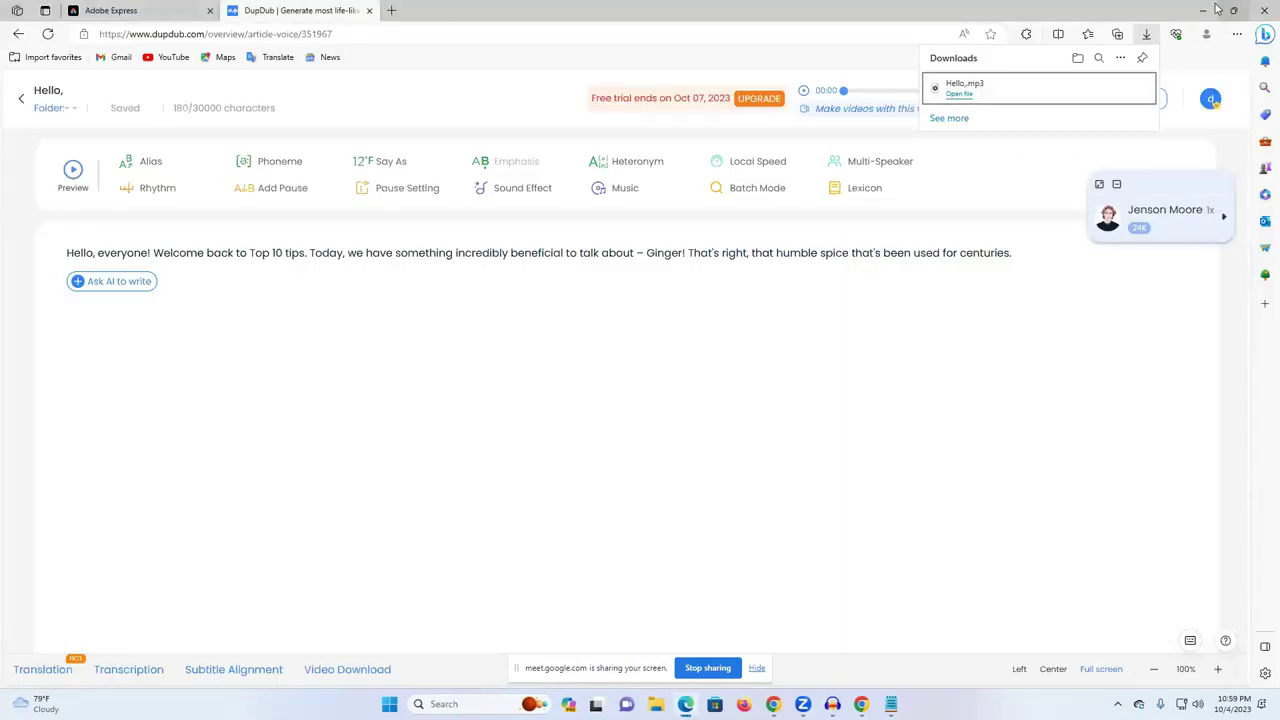
click(1203, 10)
click(1203, 10)
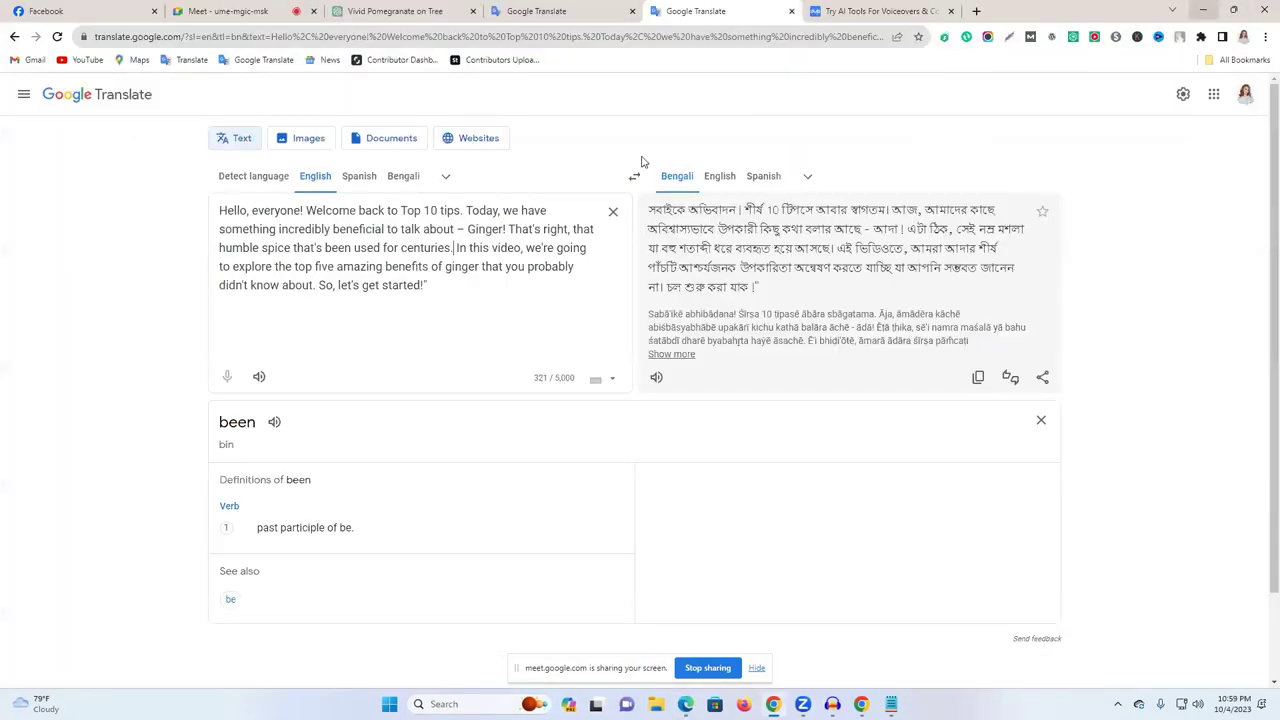
Step: Close the DupDub homepage and open the Pixabay website in a new browser tab
click(873, 9)
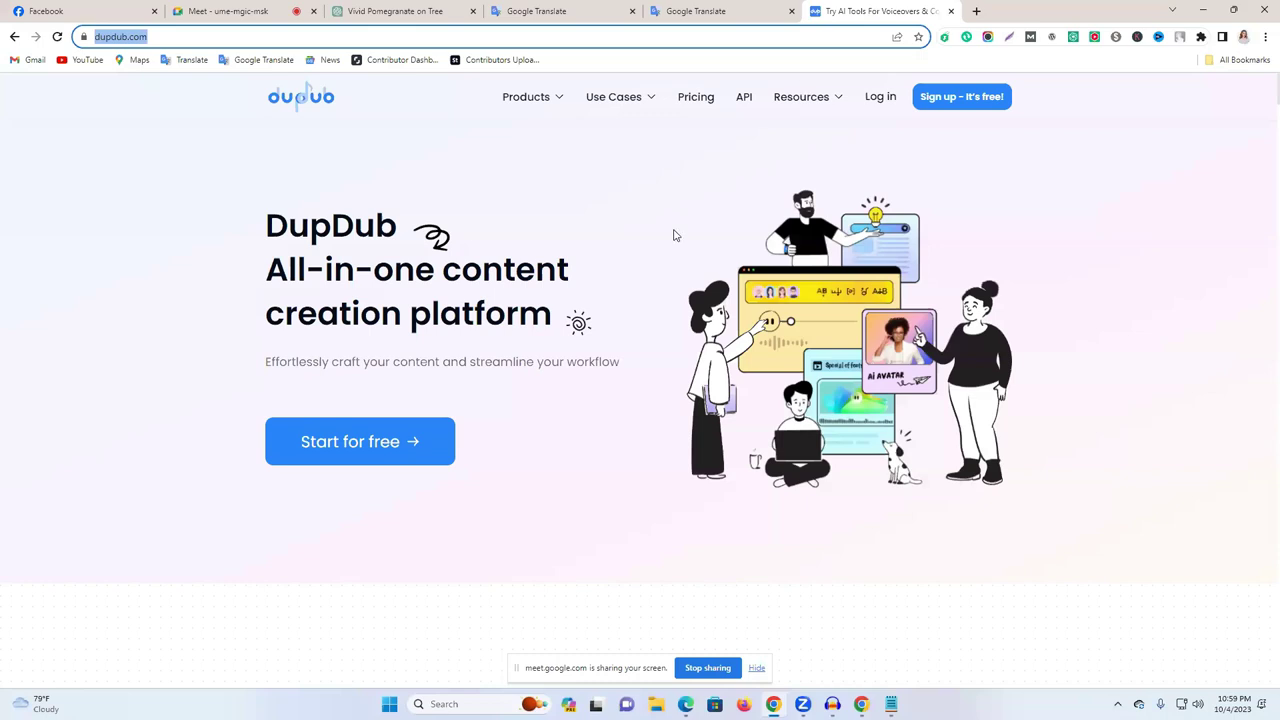
click(952, 12)
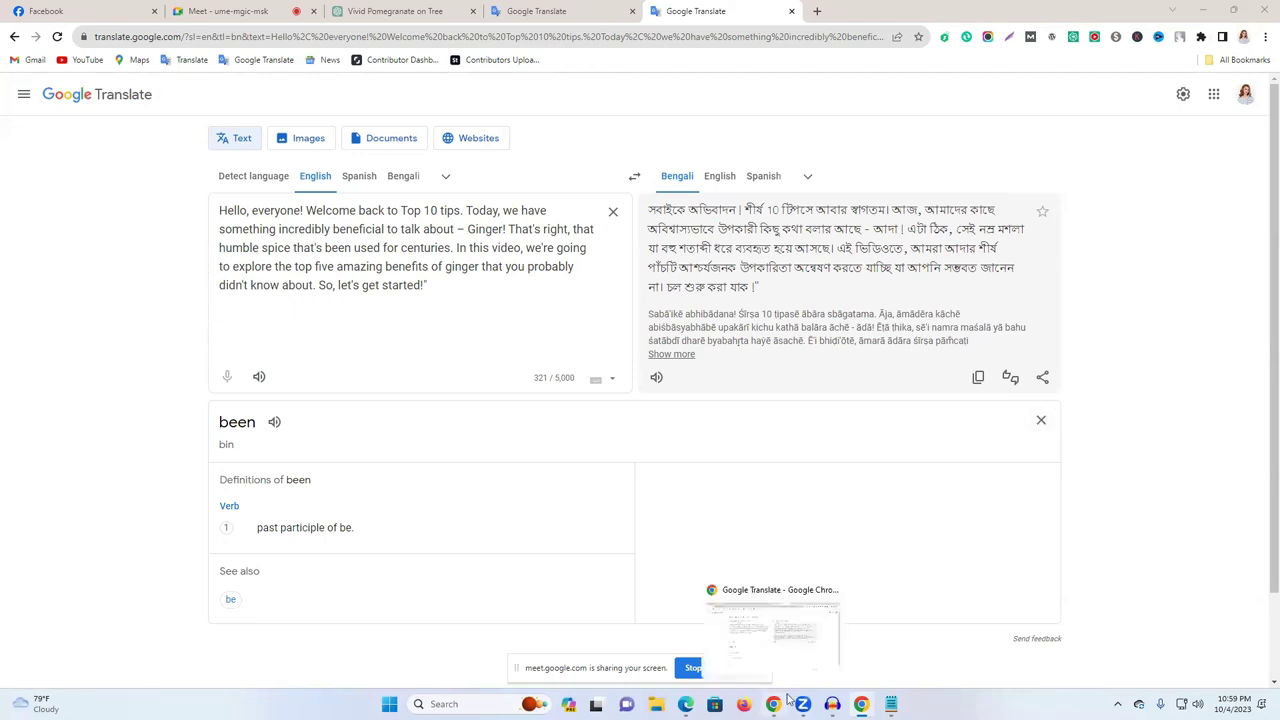
click(816, 11)
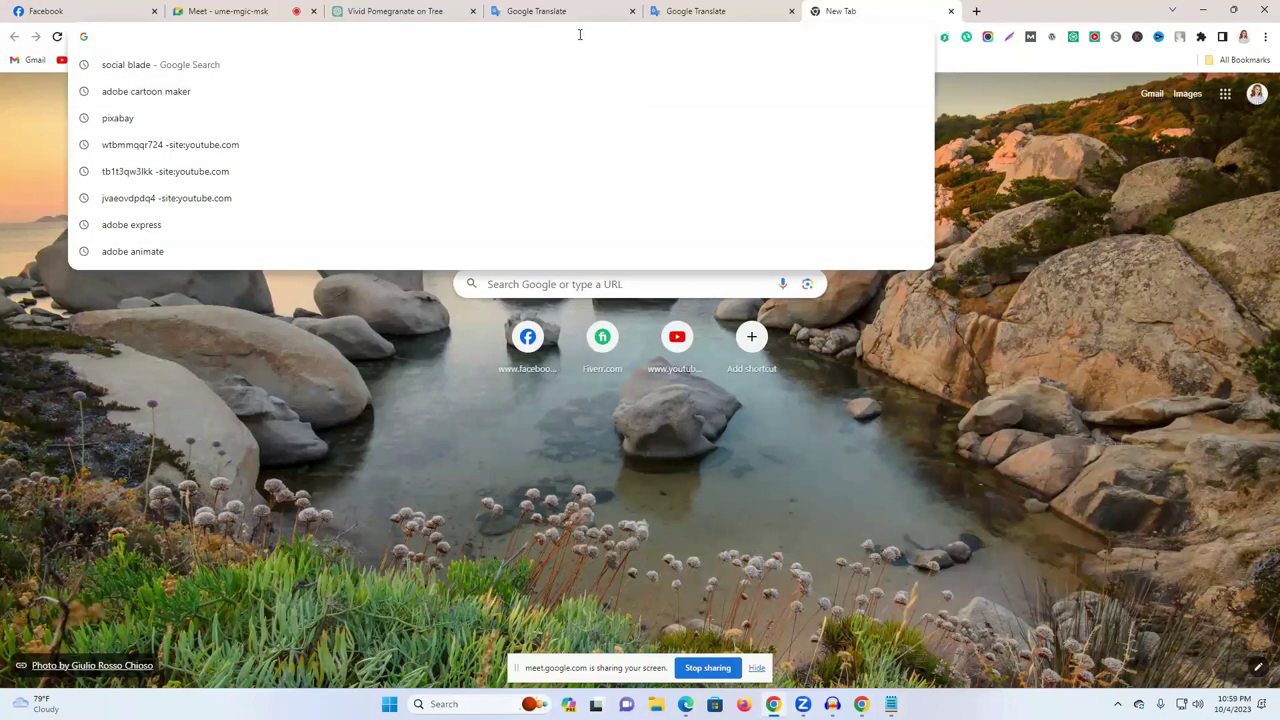
text(pay)
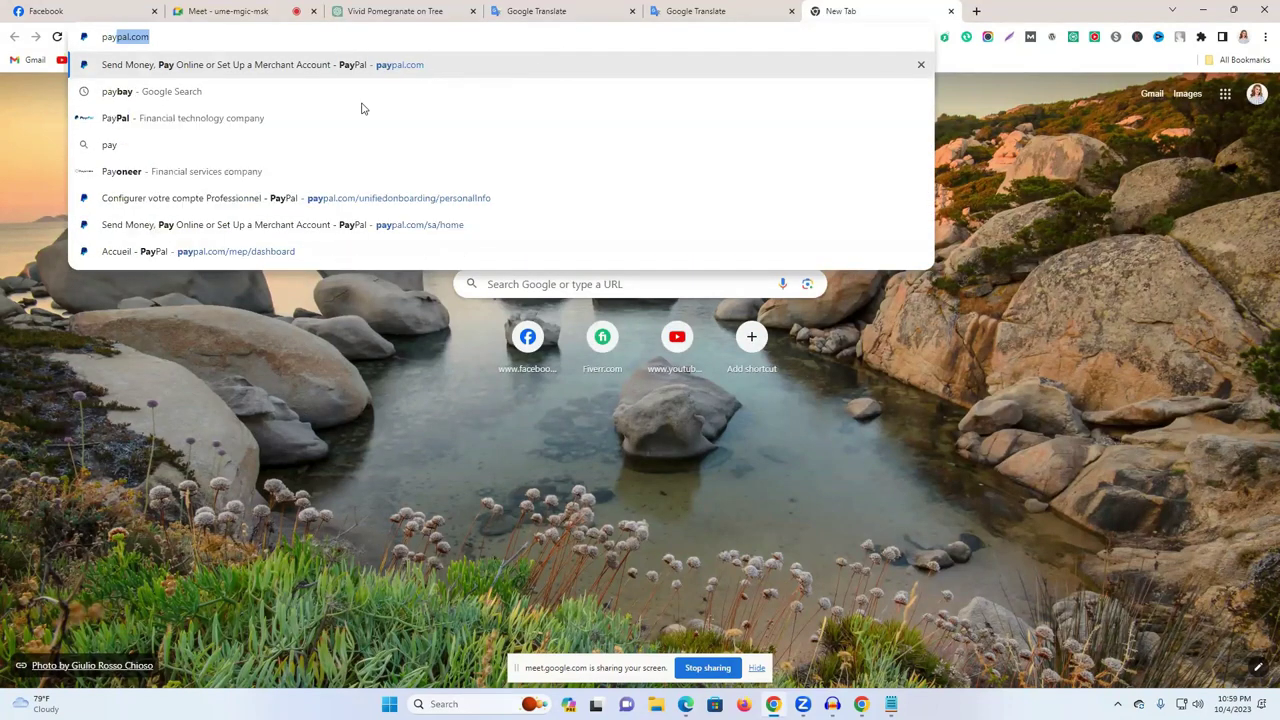
triple_click(358, 38)
text(pixel)
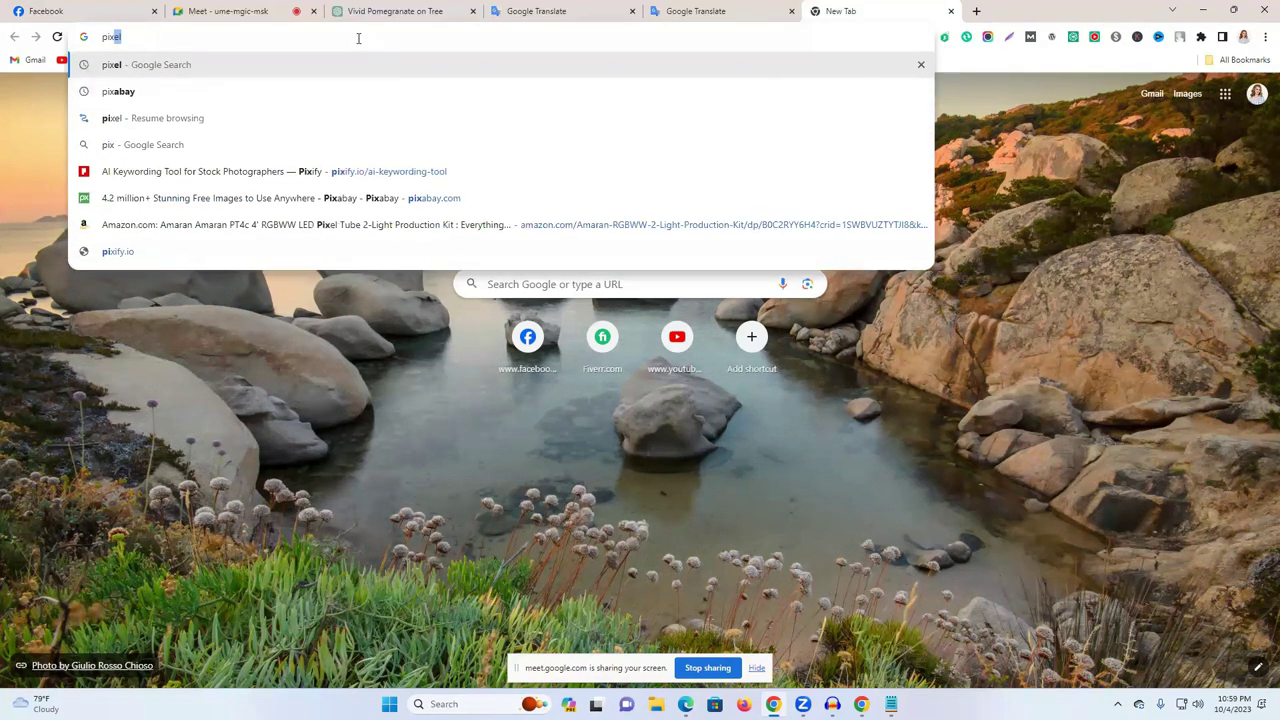
click(332, 100)
click(394, 252)
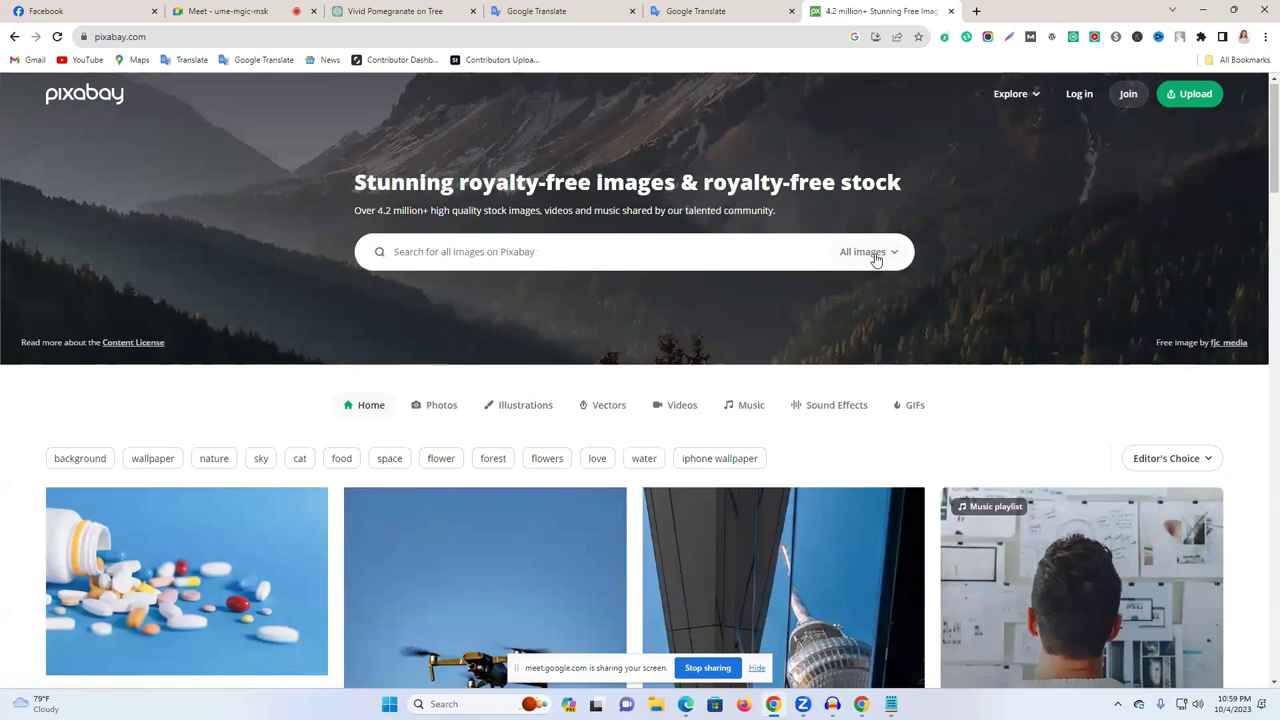
Step: Try to search Pixabay videos for "ginger", copying the word from the English text in Google Translate
click(875, 259)
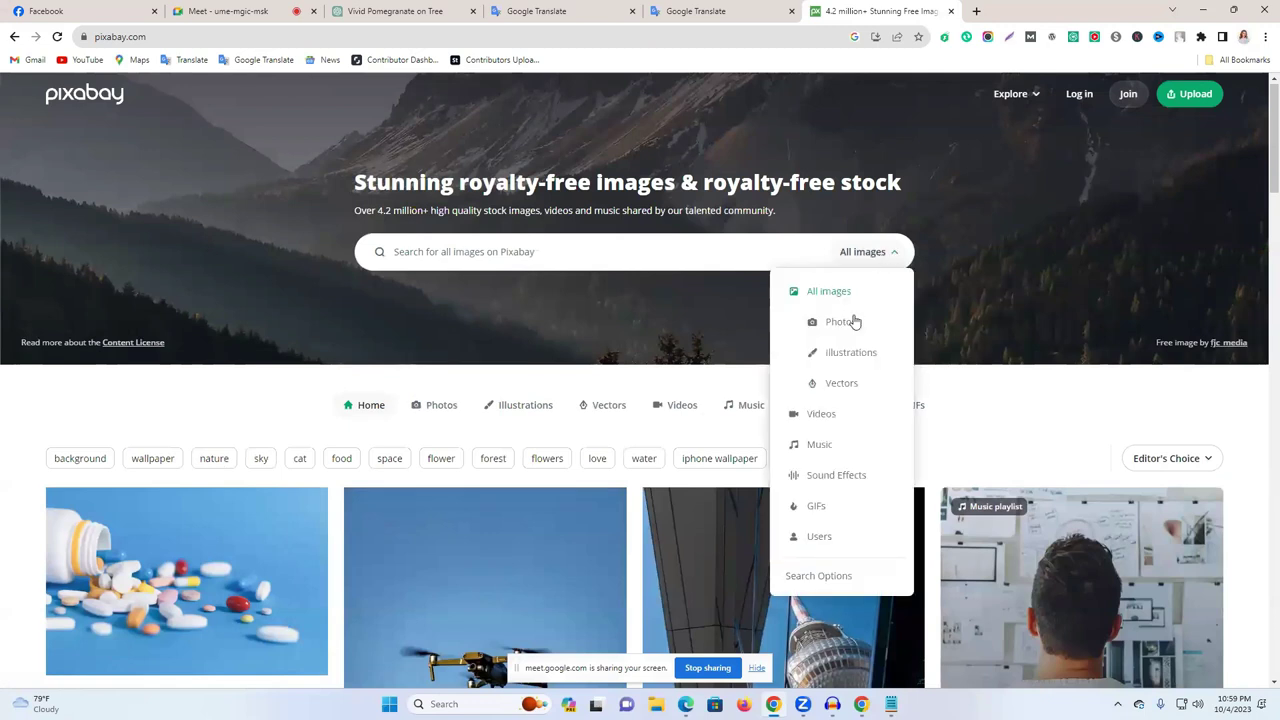
click(810, 418)
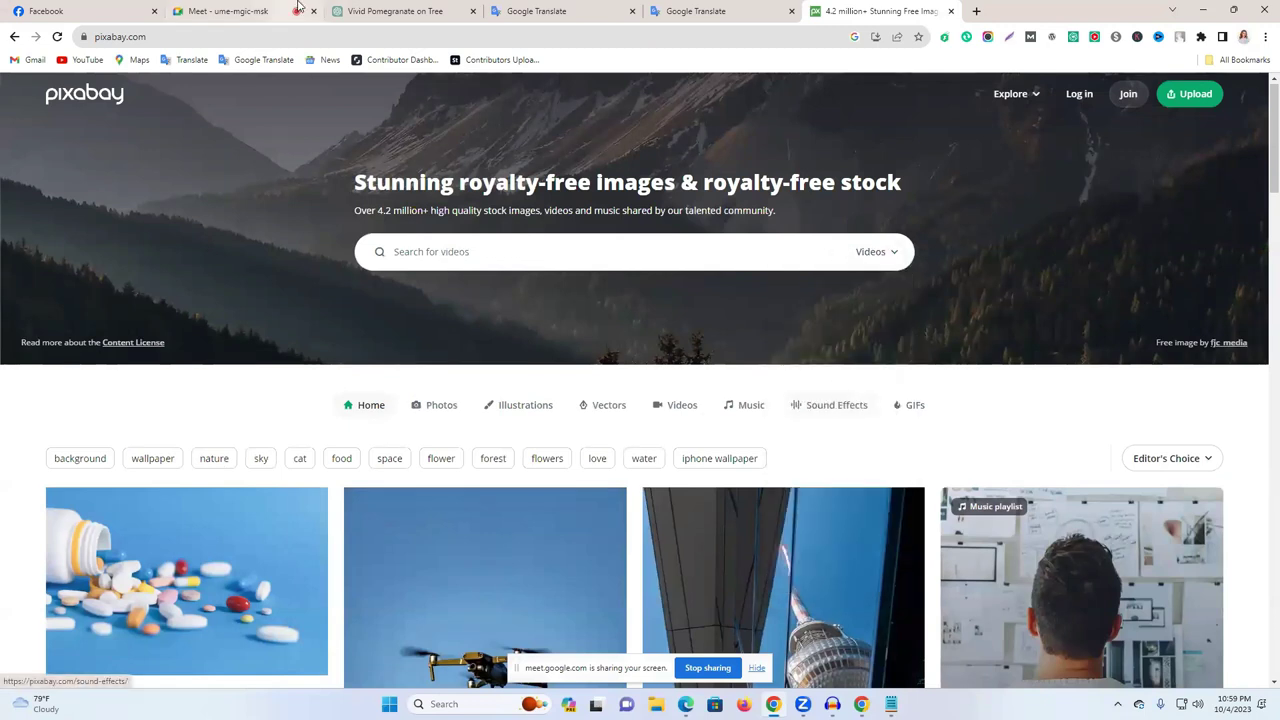
click(536, 11)
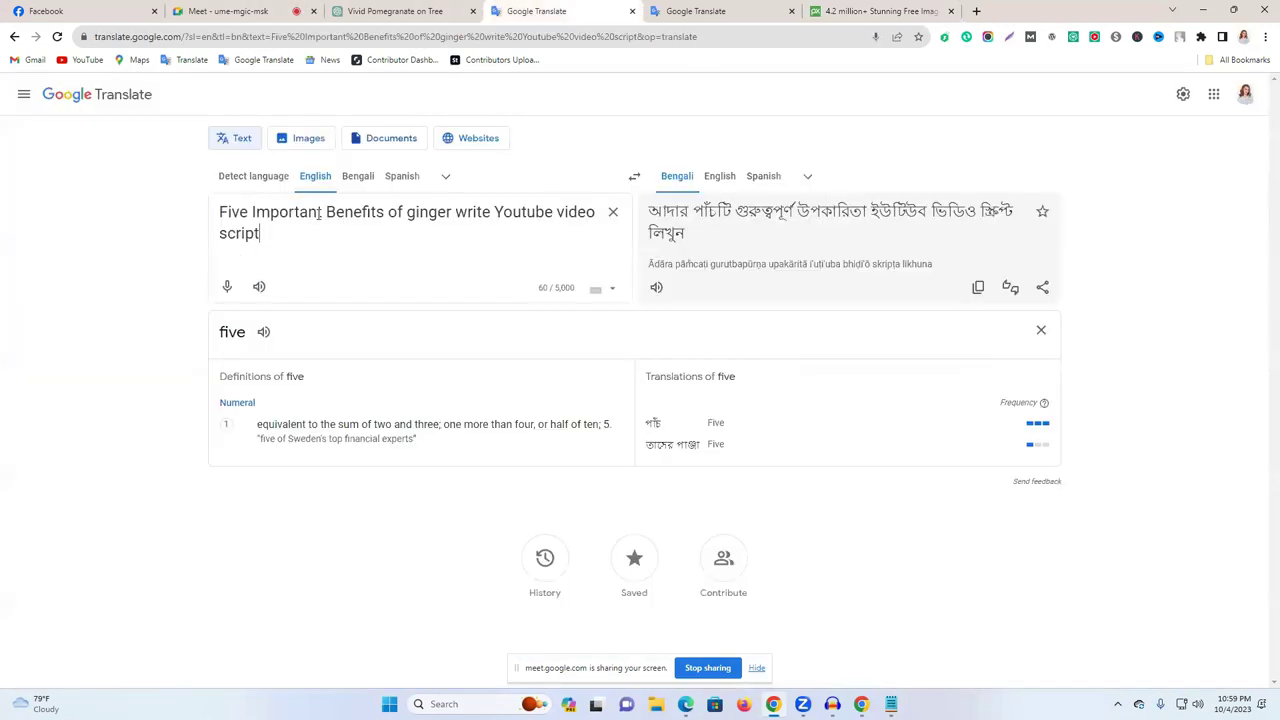
double_click(430, 212)
key(ctrl+c)
click(880, 11)
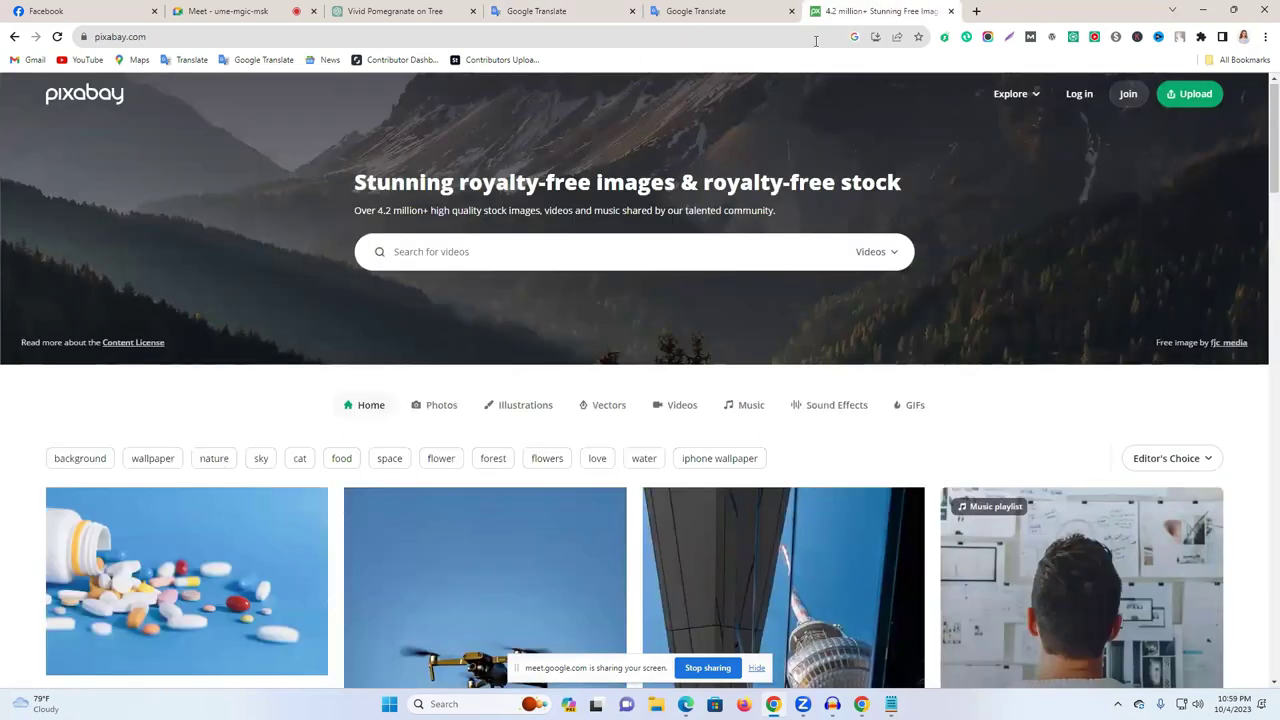
click(472, 253)
key(ctrl+v)
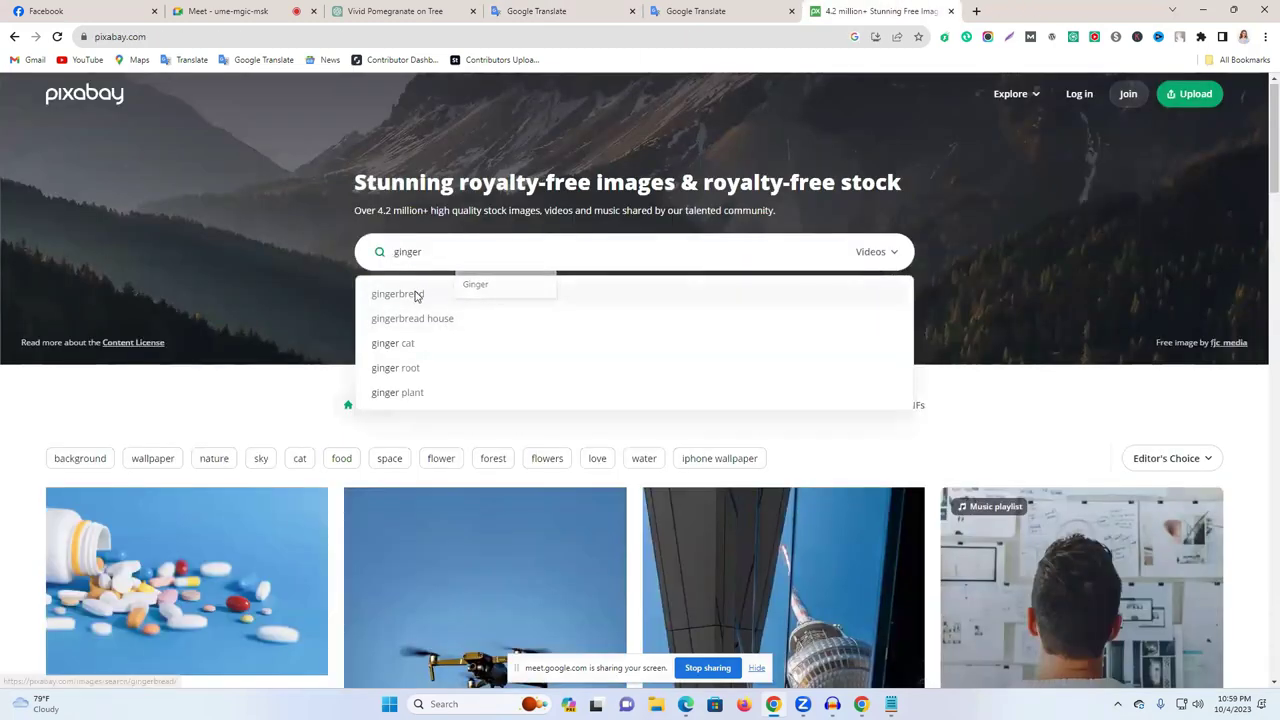
key(Return)
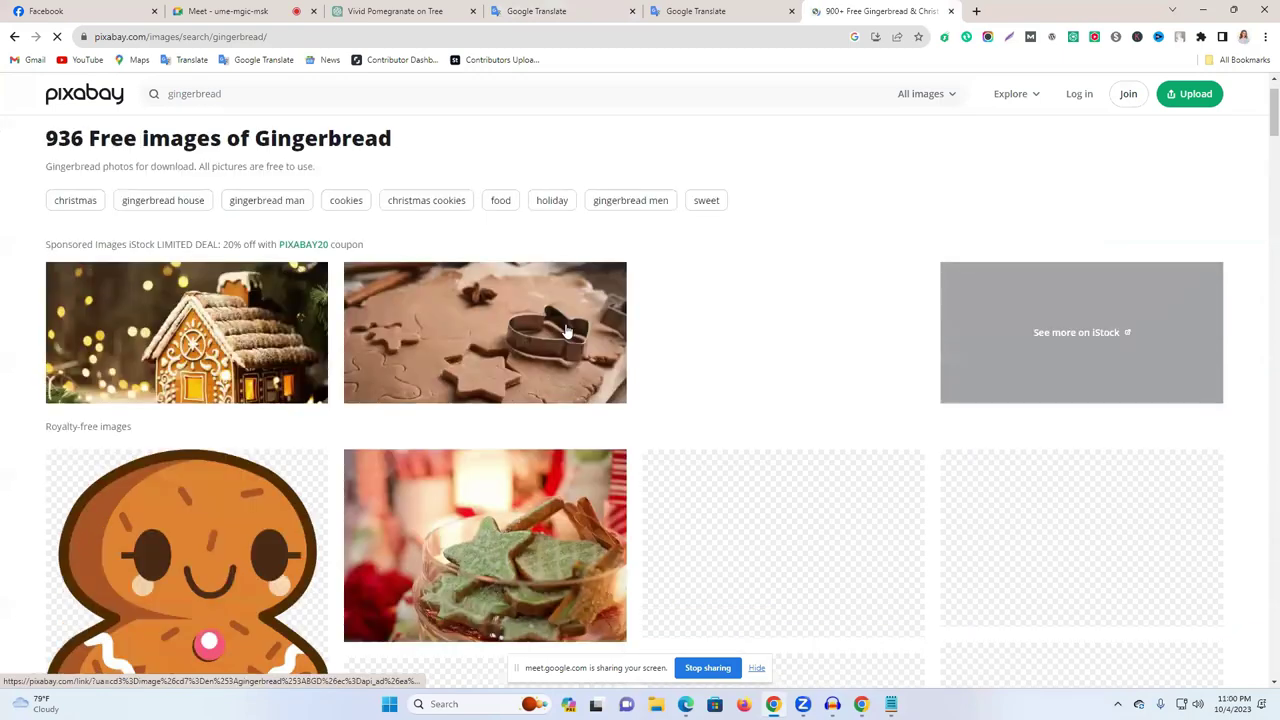
scroll(894, 180, down, 1)
scroll(920, 106, up, 1)
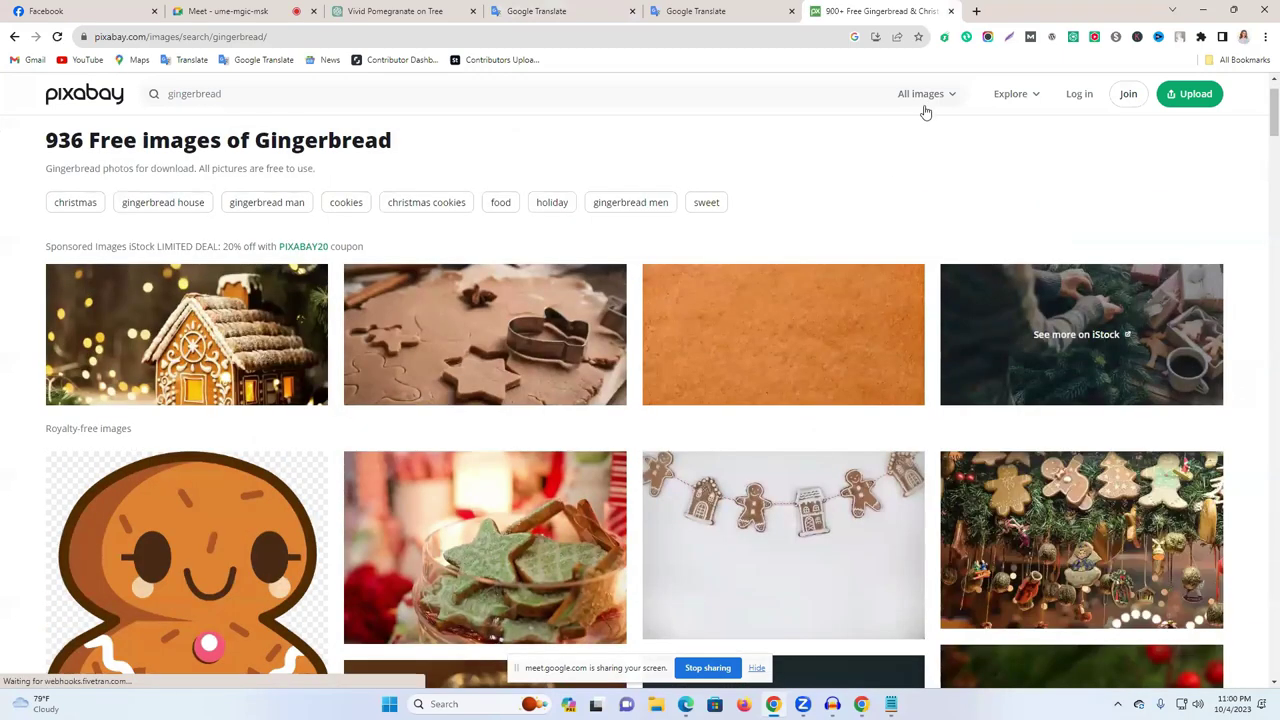
Step: Switch the Pixabay results from images to videos and change the search term to "ginger"
click(925, 96)
click(886, 257)
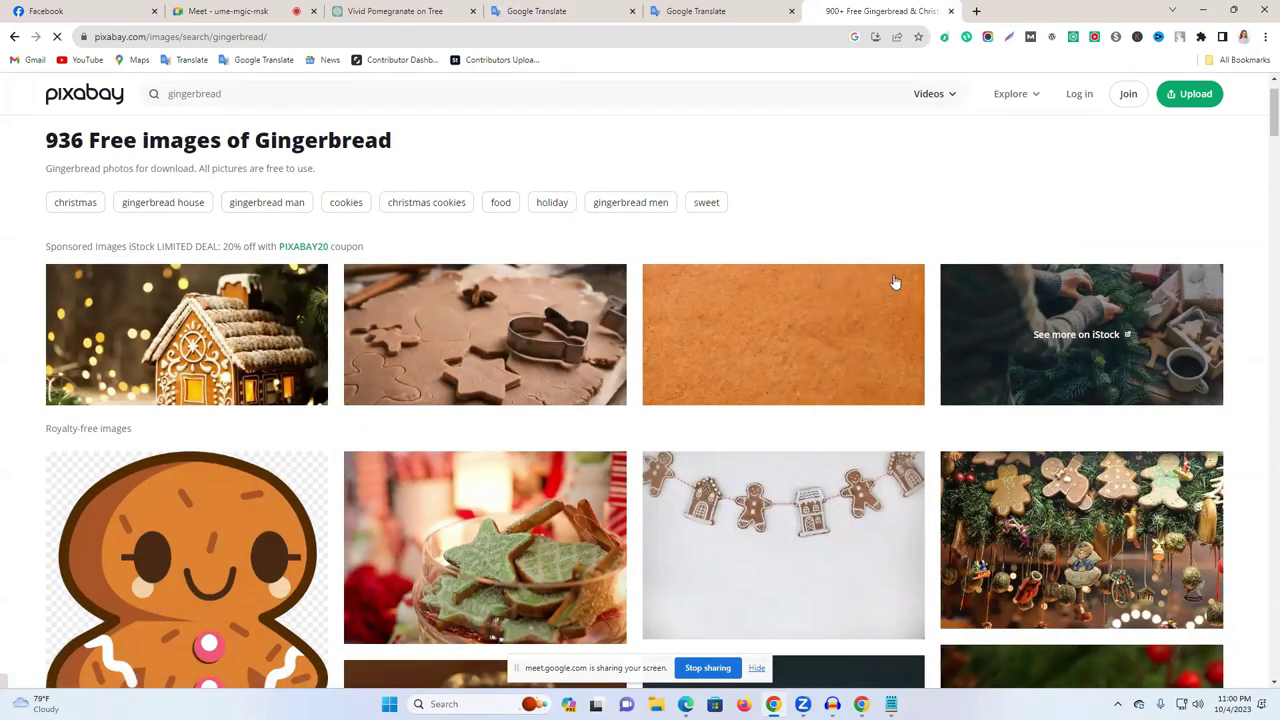
scroll(528, 365, down, 2)
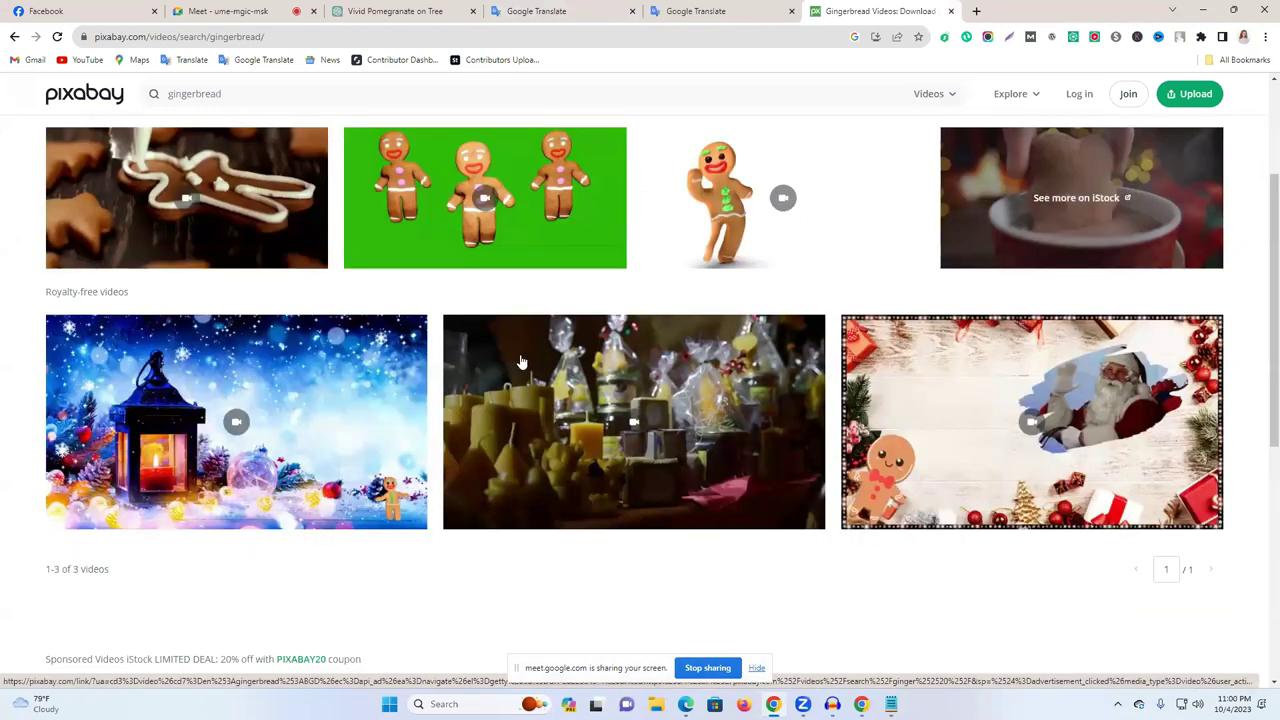
scroll(520, 361, down, 3)
scroll(520, 361, down, 1)
scroll(356, 100, up, 1)
drag(222, 94, 168, 94)
text(ginger)
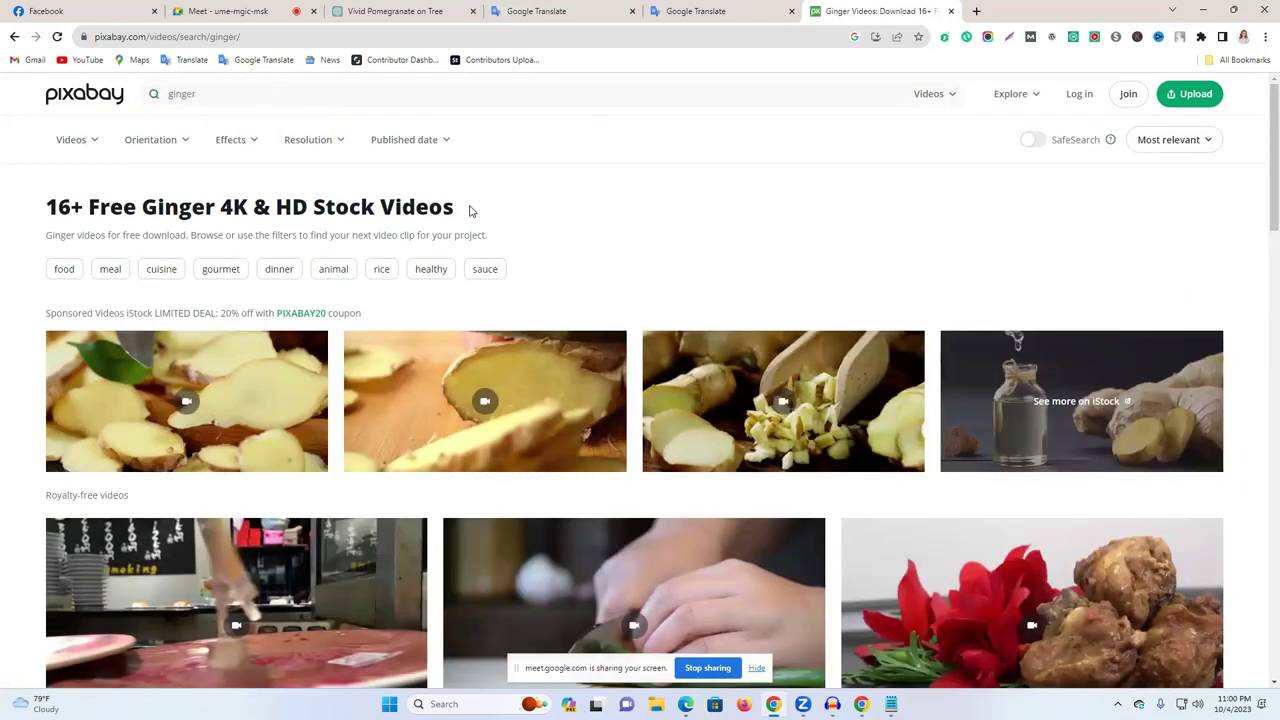
Step: Examine the royalty-free ginger video results on Pixabay for clips that suit the narration
scroll(600, 260, down, 2)
scroll(589, 299, down, 1)
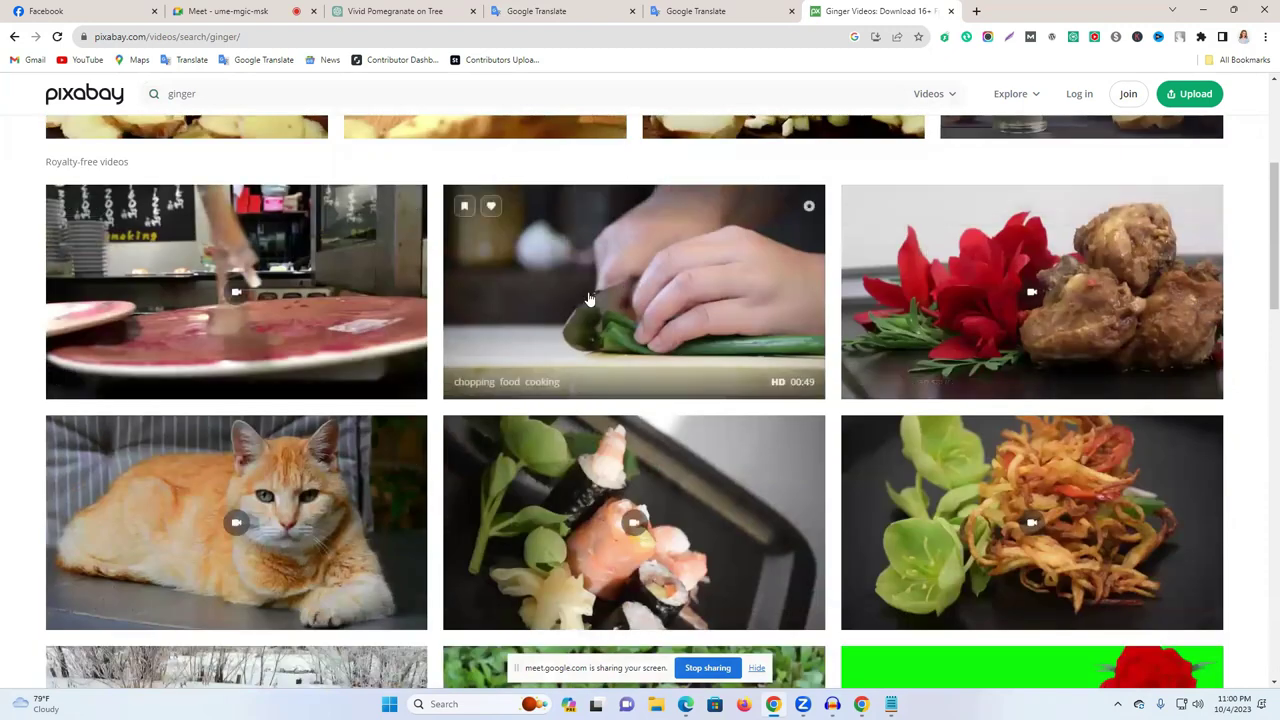
scroll(600, 295, down, 3)
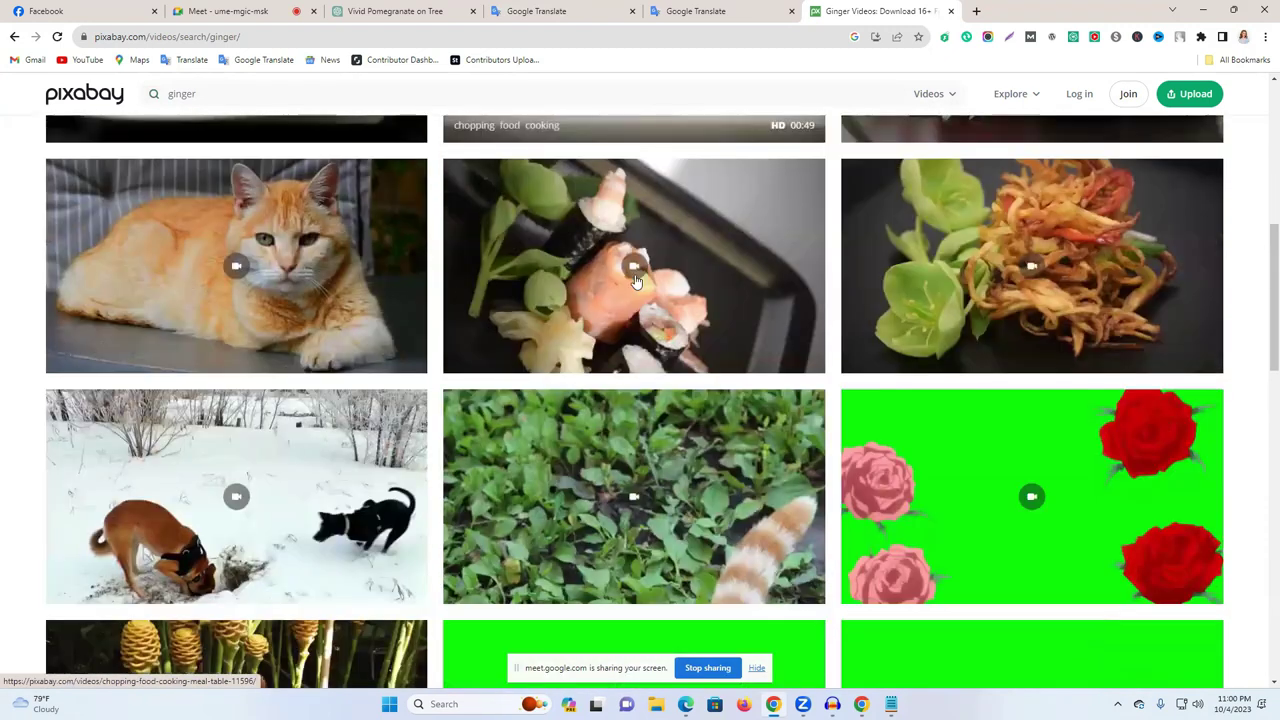
scroll(630, 275, up, 2)
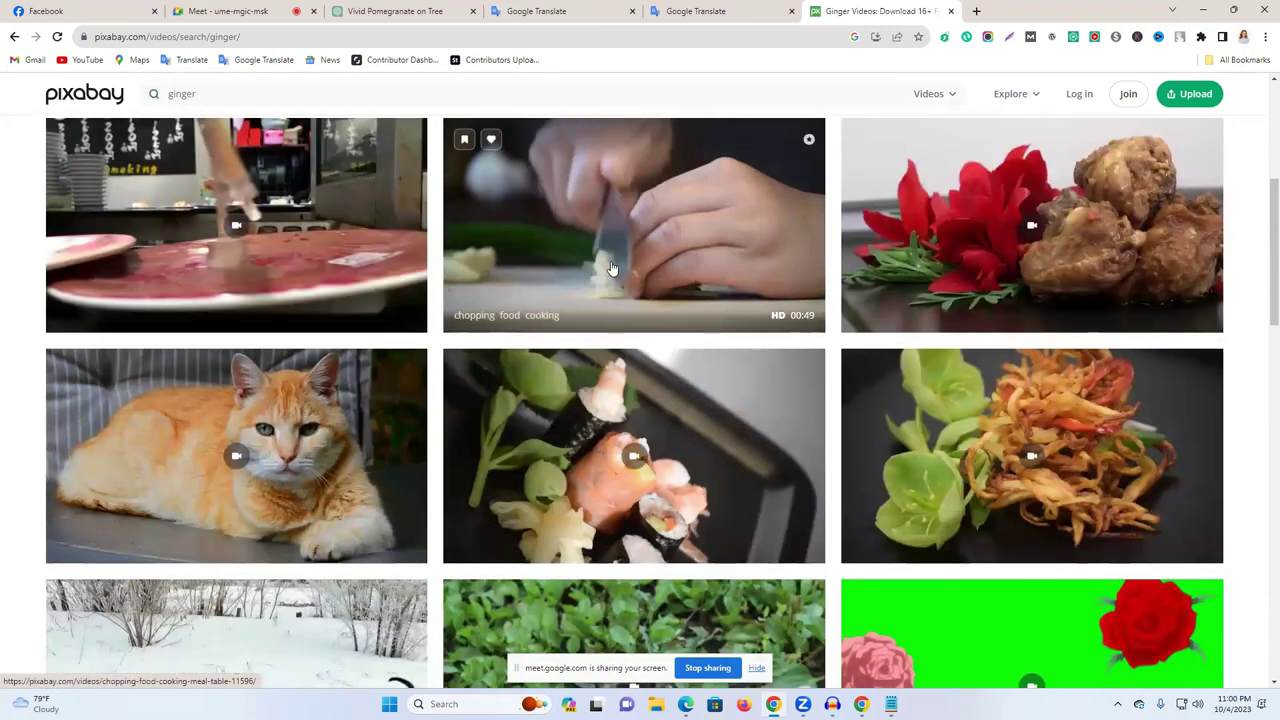
scroll(612, 268, down, 4)
scroll(612, 268, down, 9)
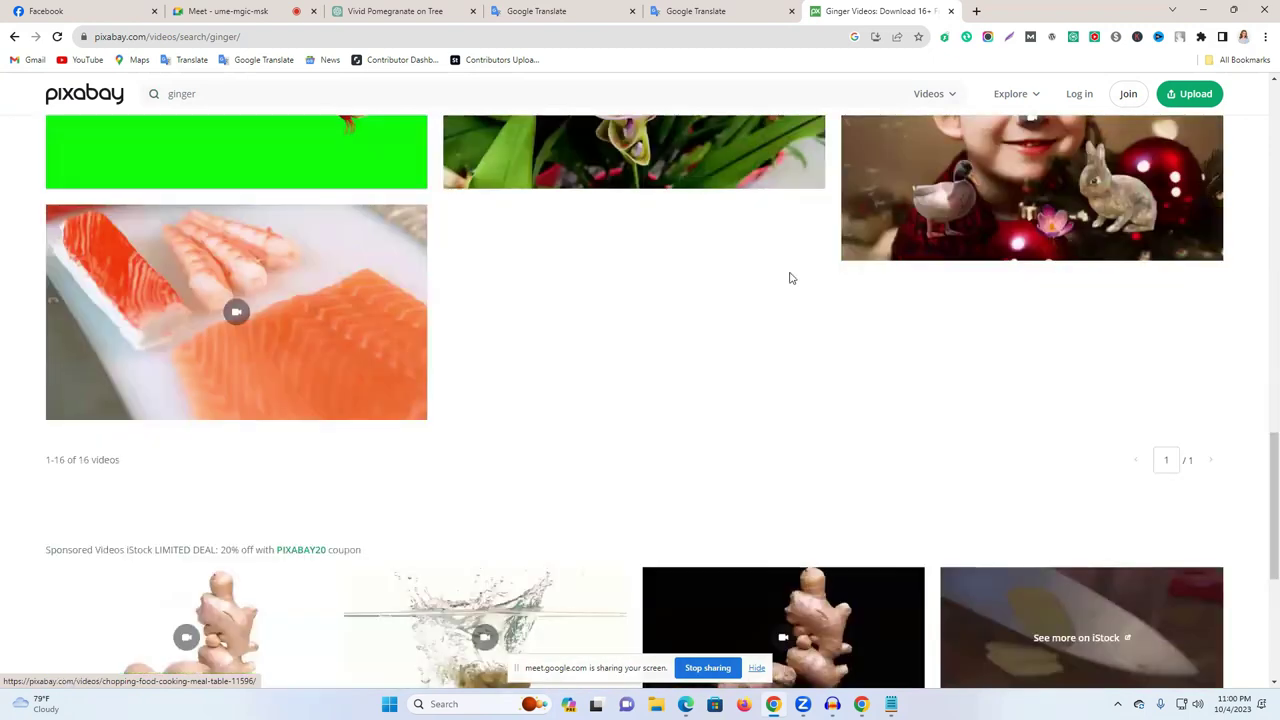
scroll(810, 193, up, 5)
scroll(802, 296, up, 10)
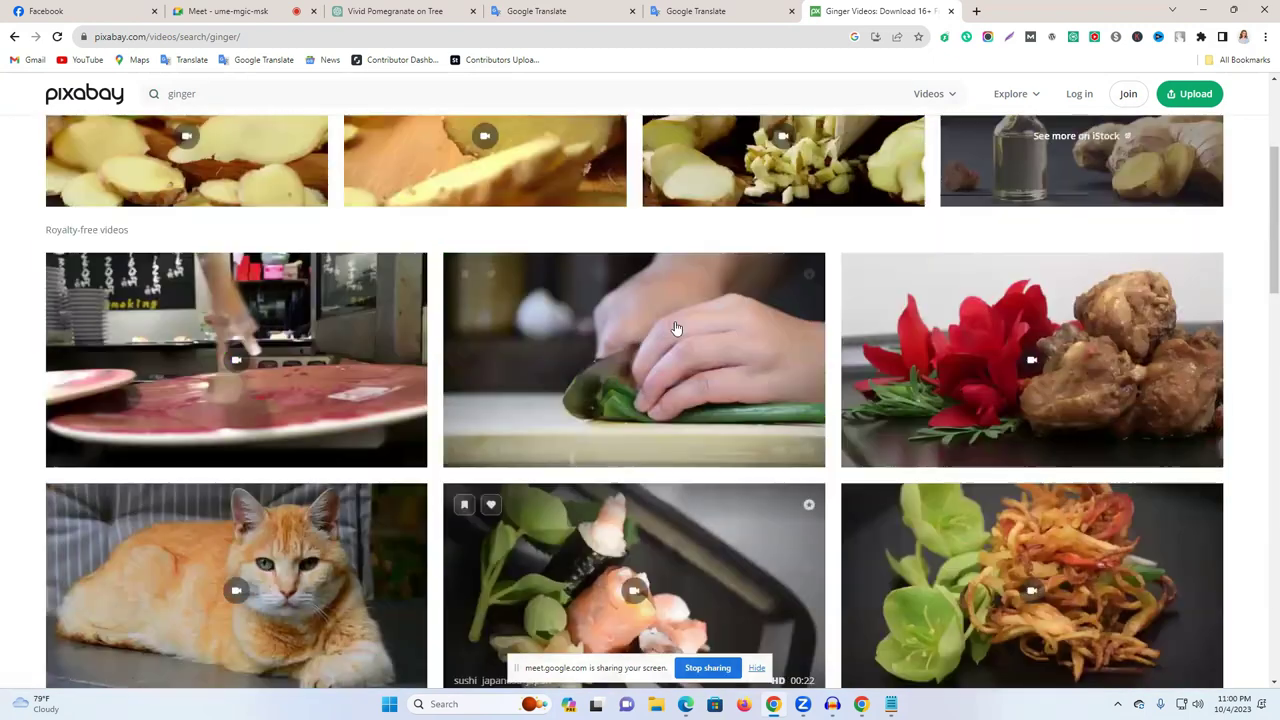
scroll(802, 296, up, 3)
Step: Search Google for "pixel" in a new browser tab and open the Pexels stock site
key(ctrl+t)
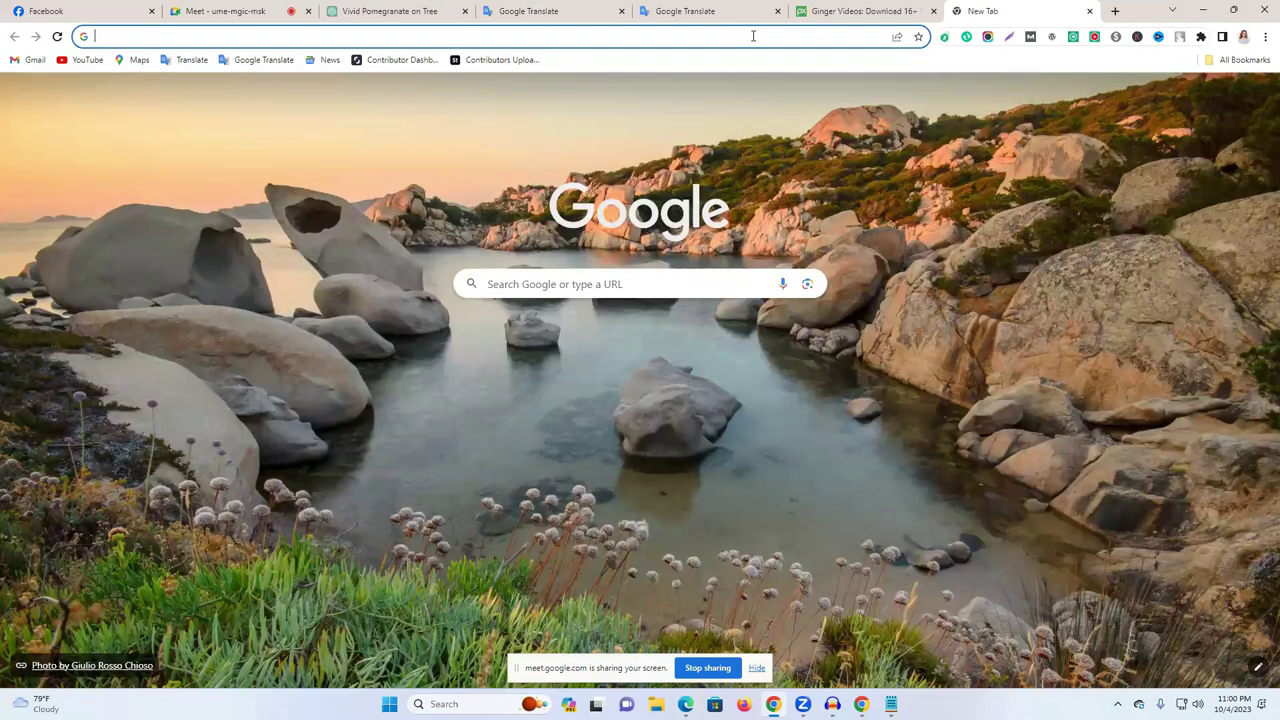
text(pi)
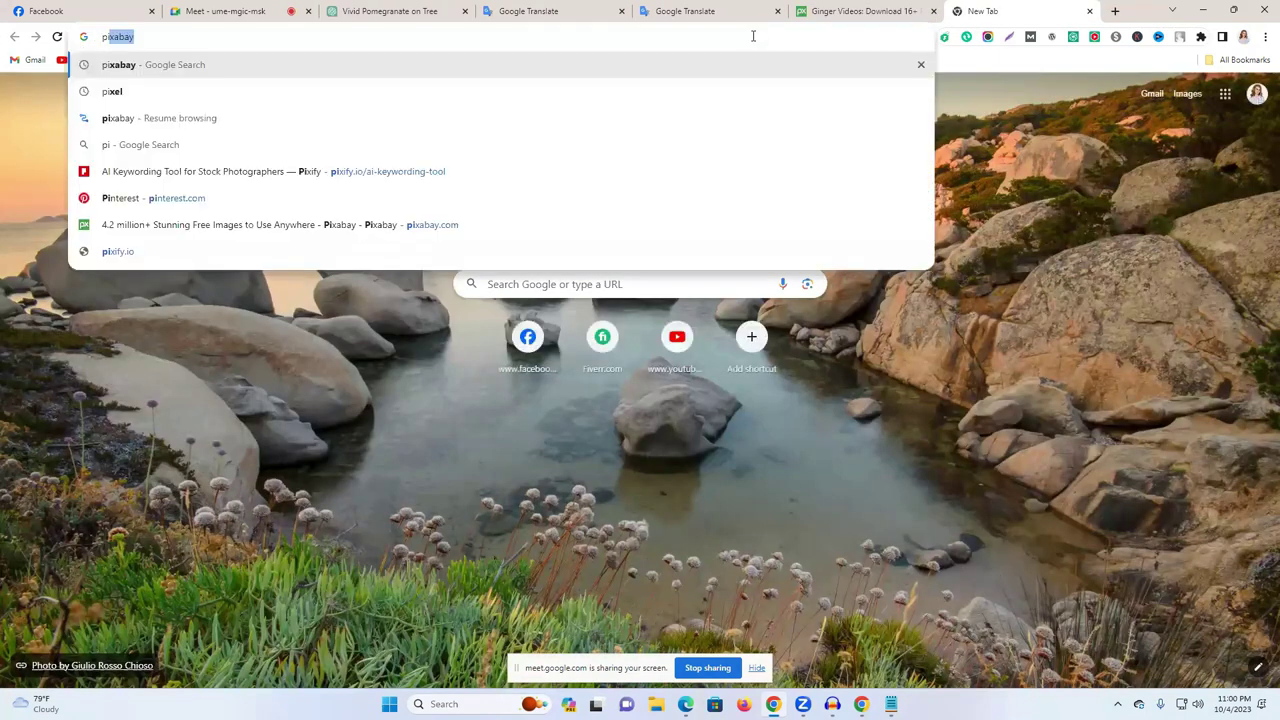
click(541, 104)
click(250, 362)
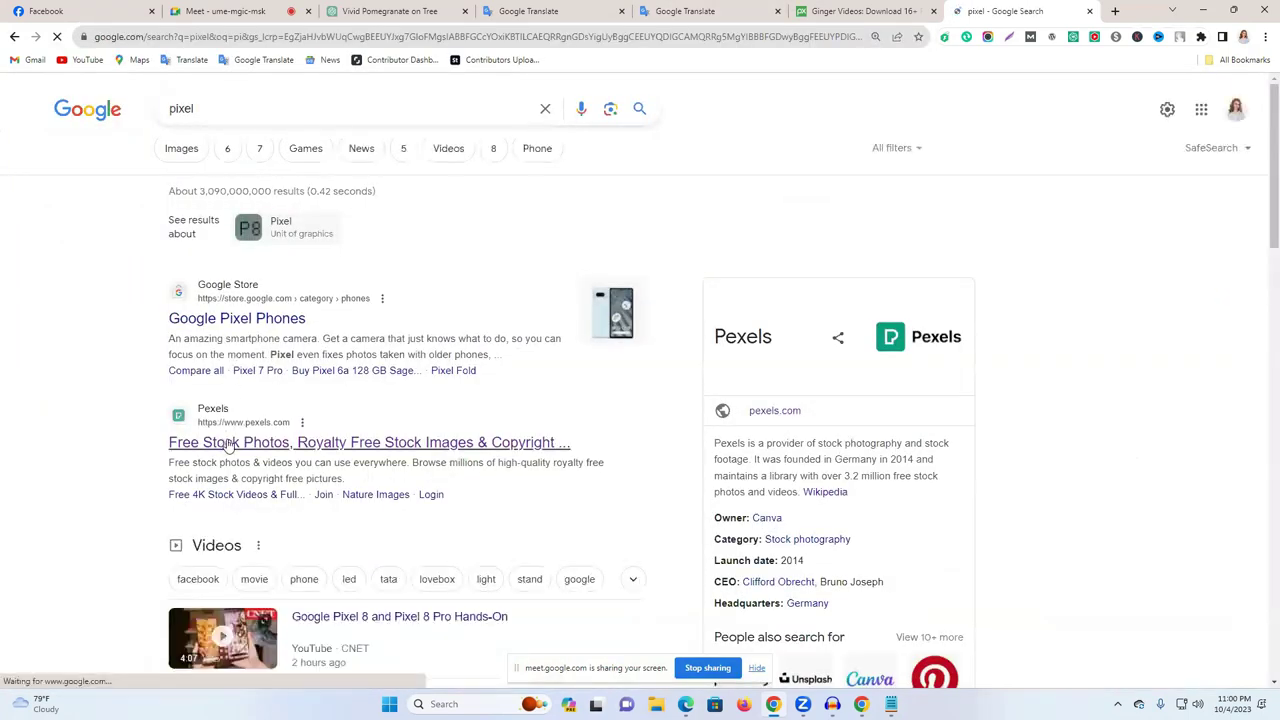
Step: Search Pexels for "ginger" with the media type set to Videos and browse the resulting clips
click(470, 273)
click(470, 335)
click(562, 275)
text(ginger)
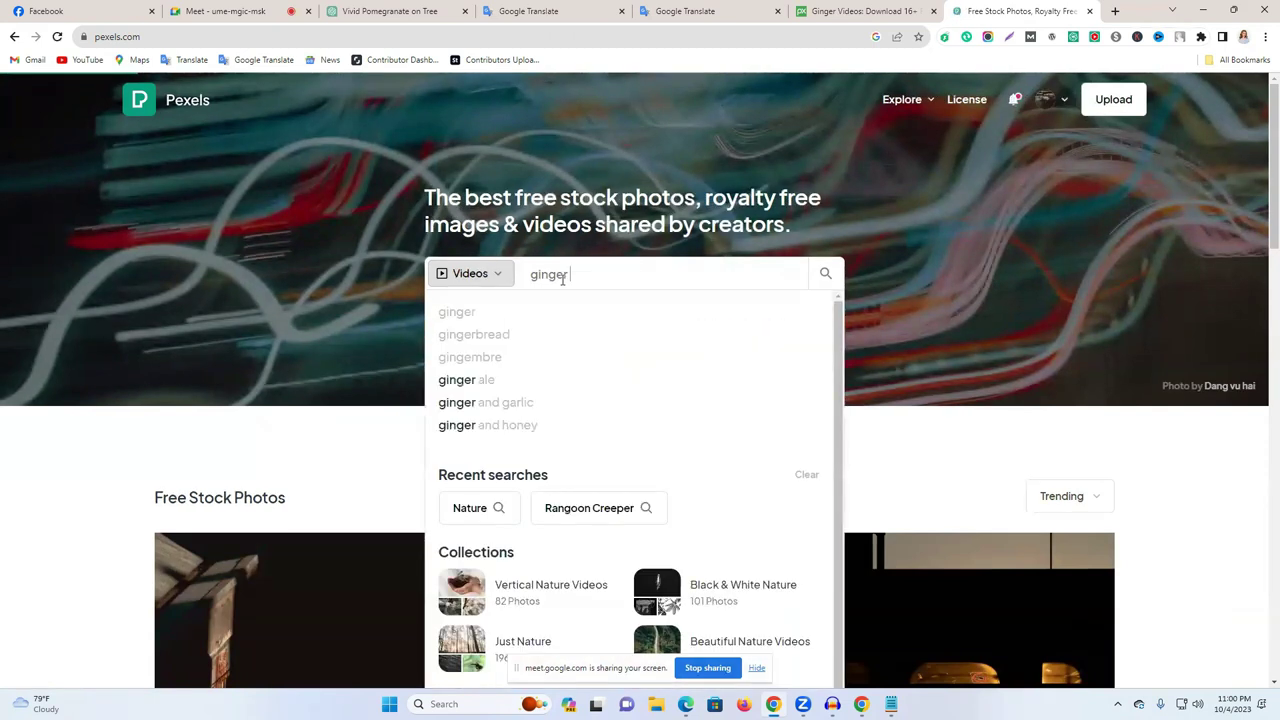
key(Return)
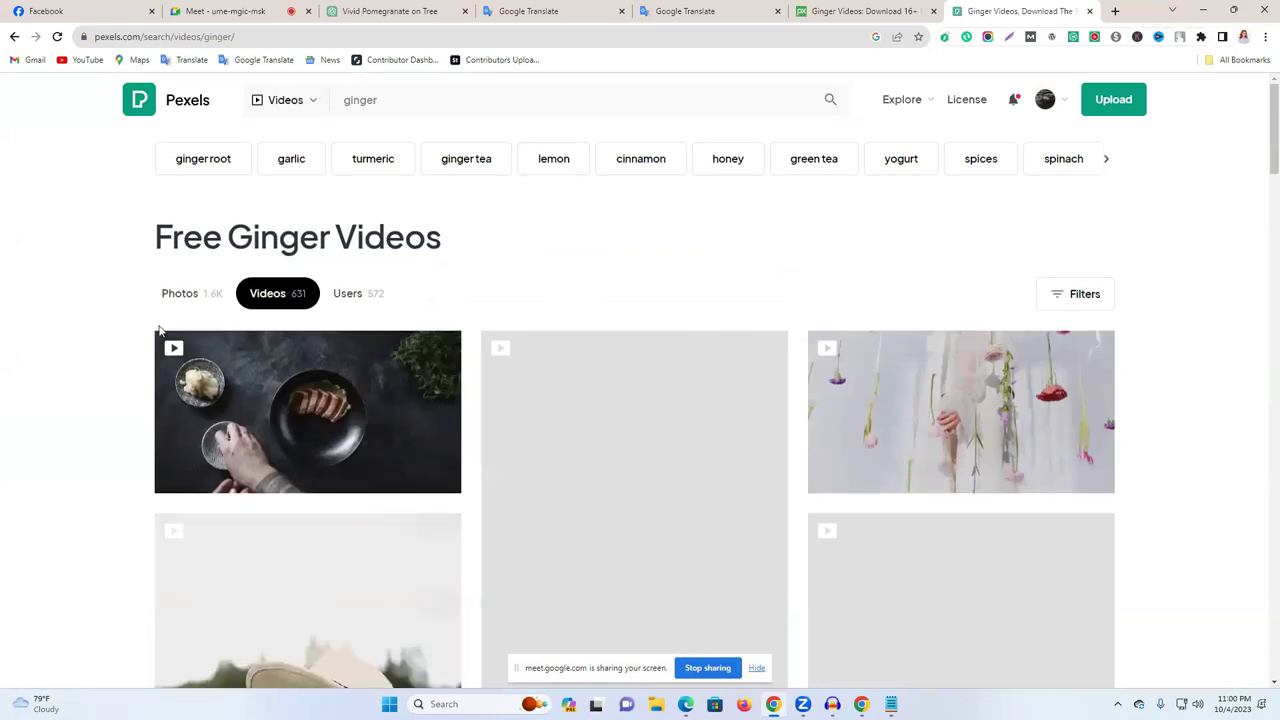
scroll(195, 325, down, 1)
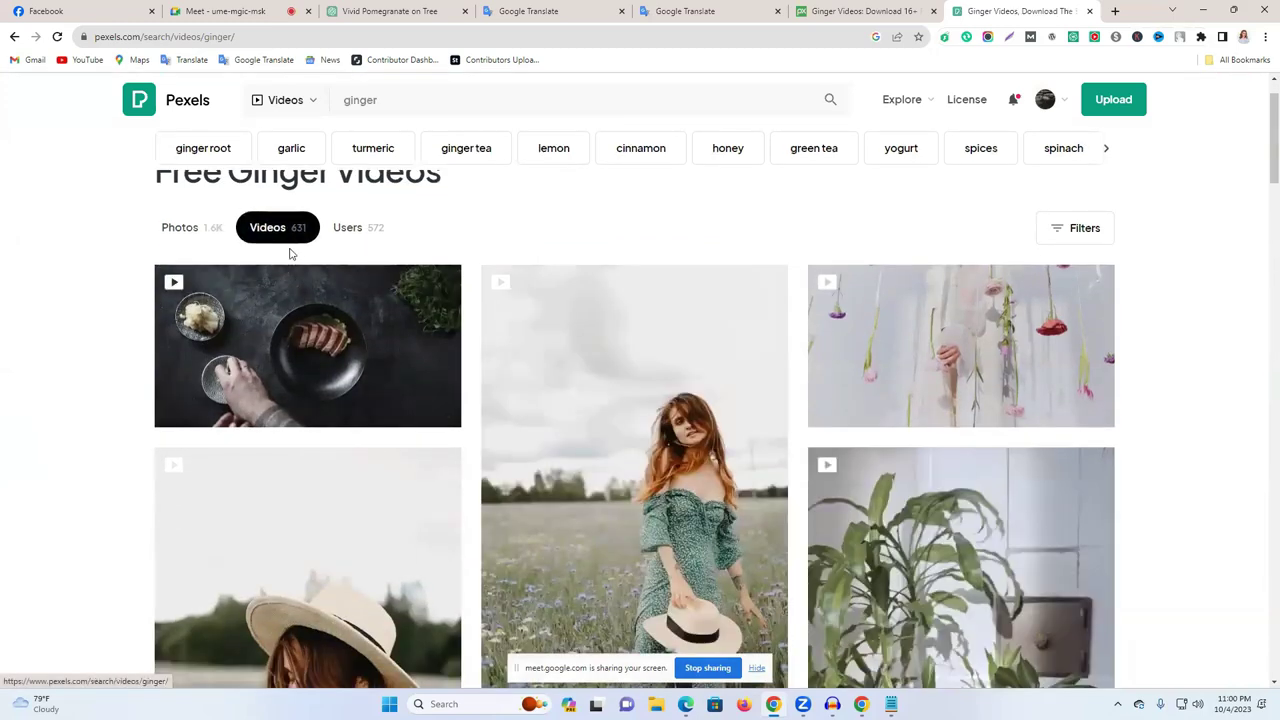
scroll(622, 410, down, 2)
scroll(620, 409, down, 5)
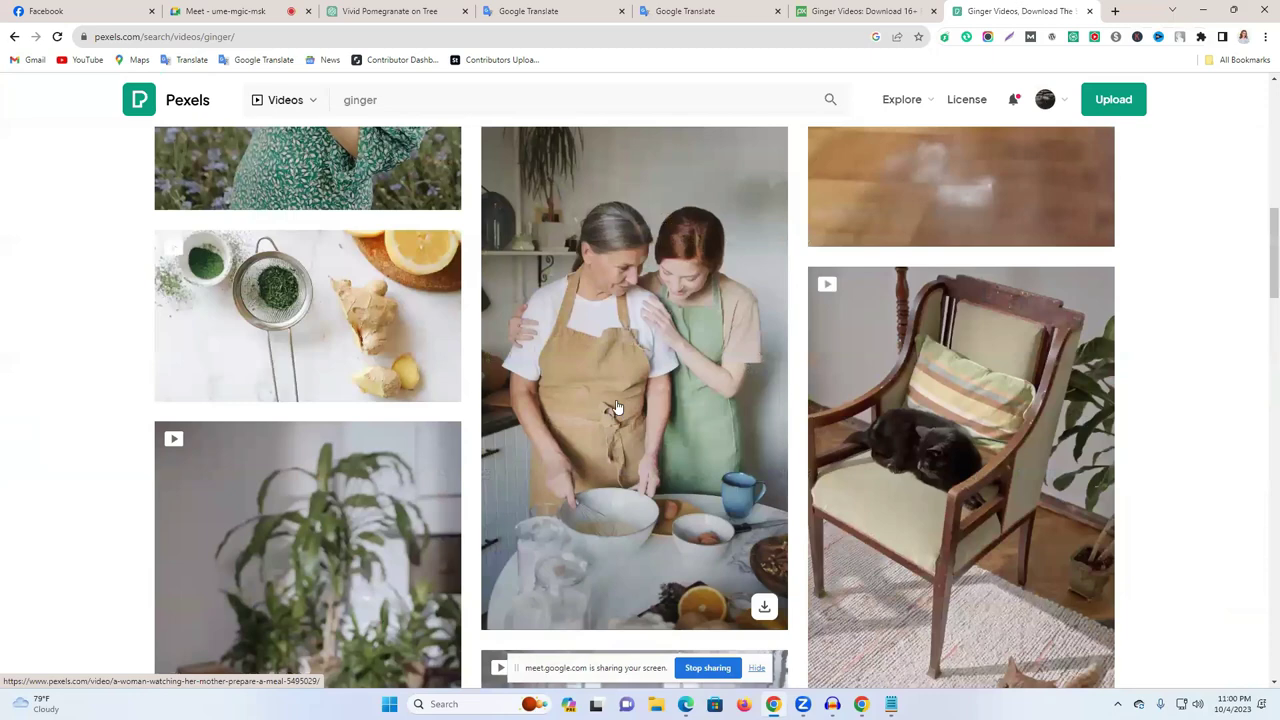
Step: Examine the Pexels "ginger" video results for clips that show ginger root or ginger tea
scroll(614, 409, up, 6)
click(403, 95)
click(357, 137)
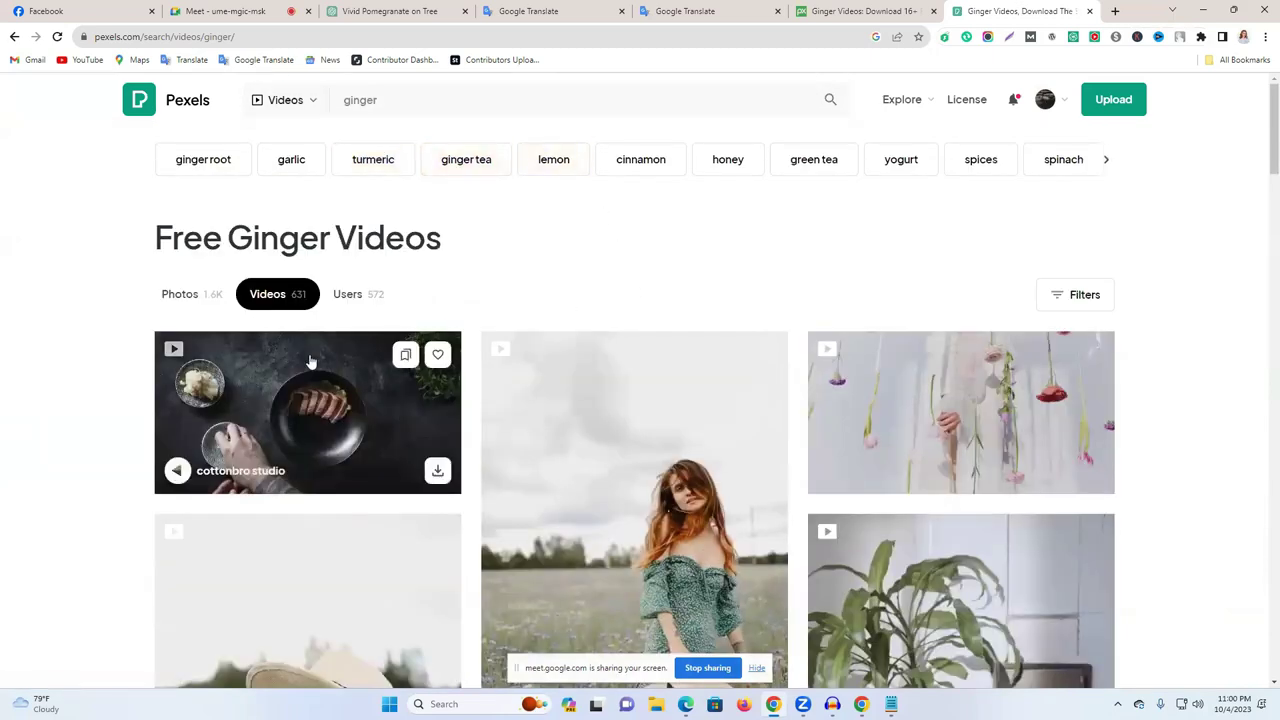
scroll(307, 372, down, 4)
scroll(307, 372, down, 5)
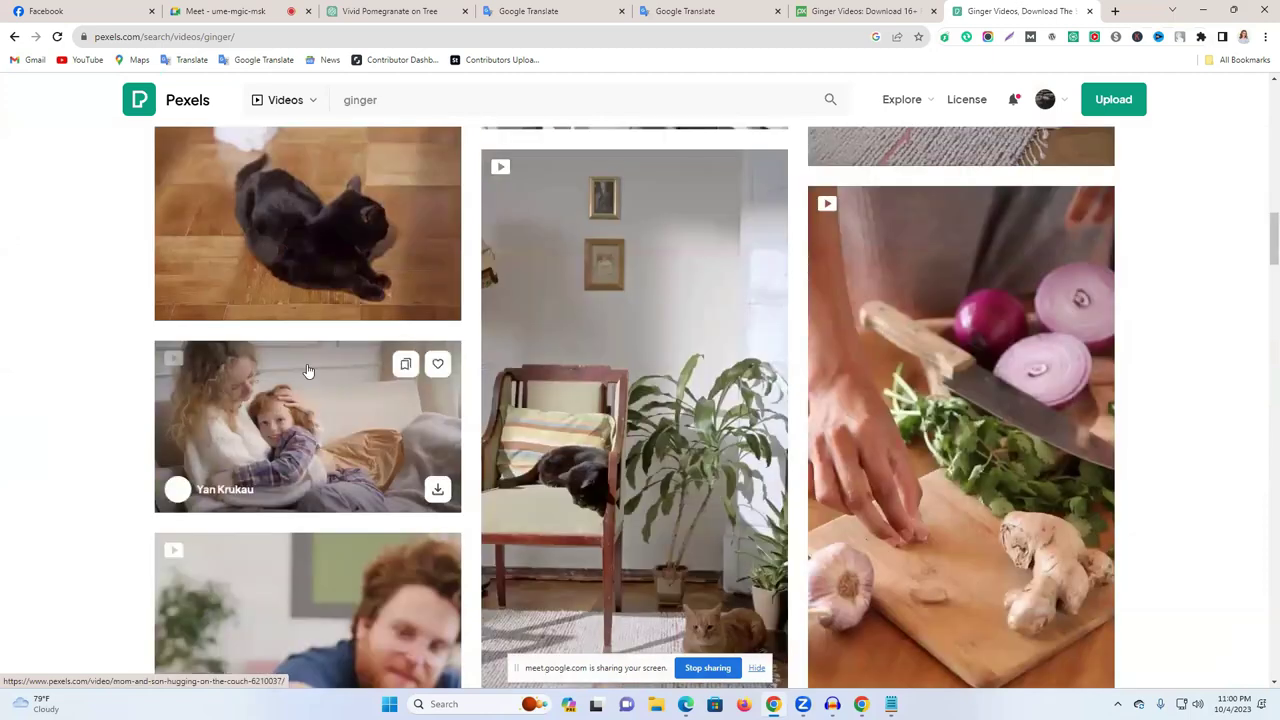
scroll(1039, 536, down, 1)
scroll(1044, 345, down, 1)
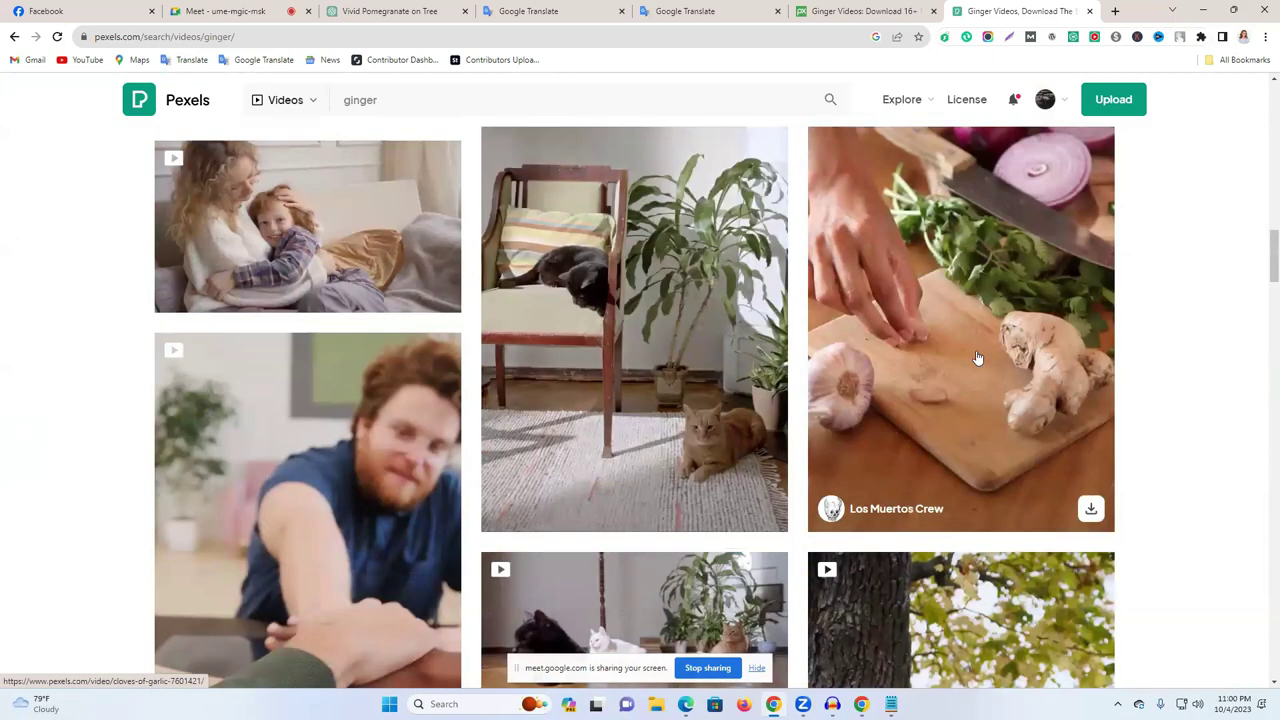
scroll(921, 387, down, 2)
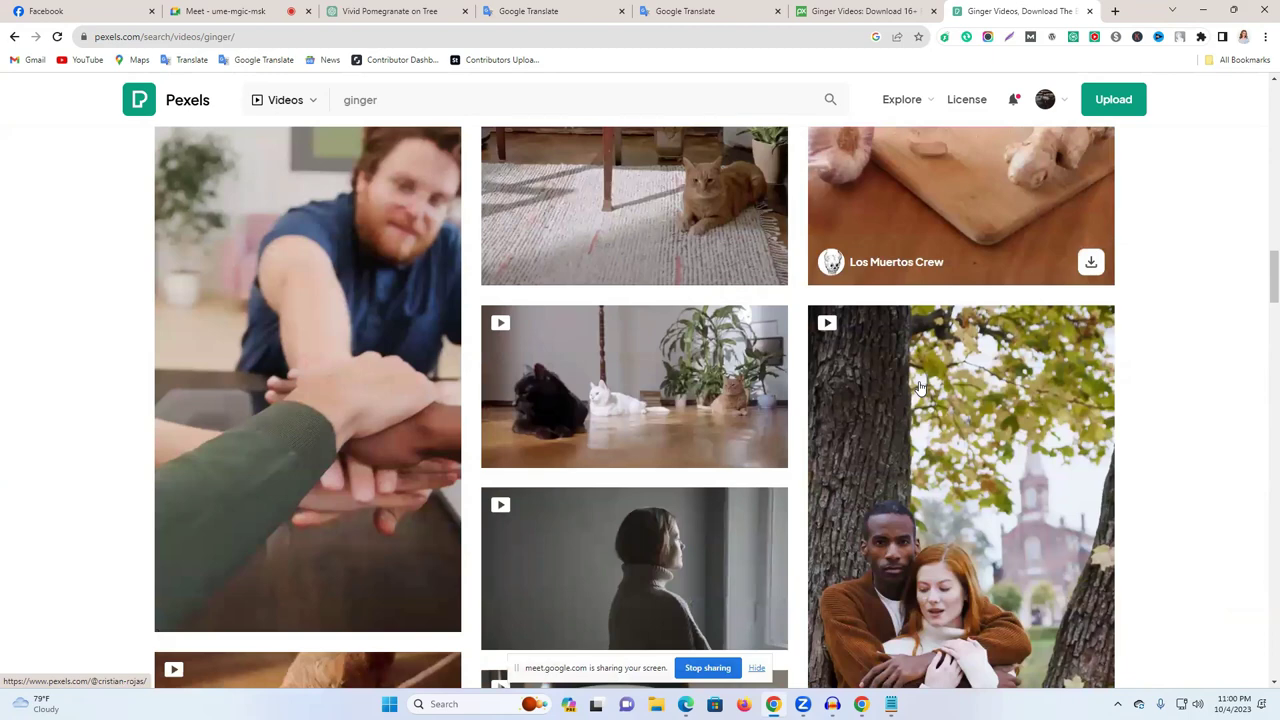
scroll(921, 387, down, 3)
scroll(634, 429, down, 4)
scroll(846, 426, down, 4)
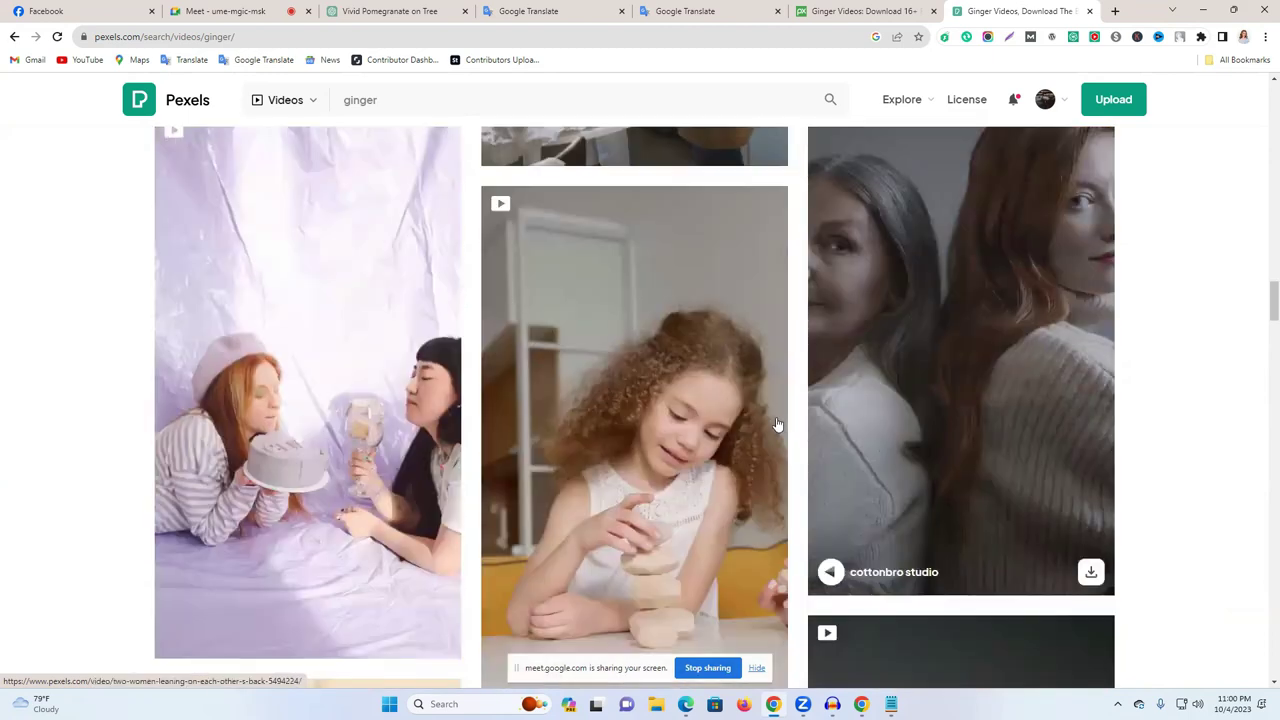
scroll(777, 425, down, 8)
scroll(777, 425, down, 10)
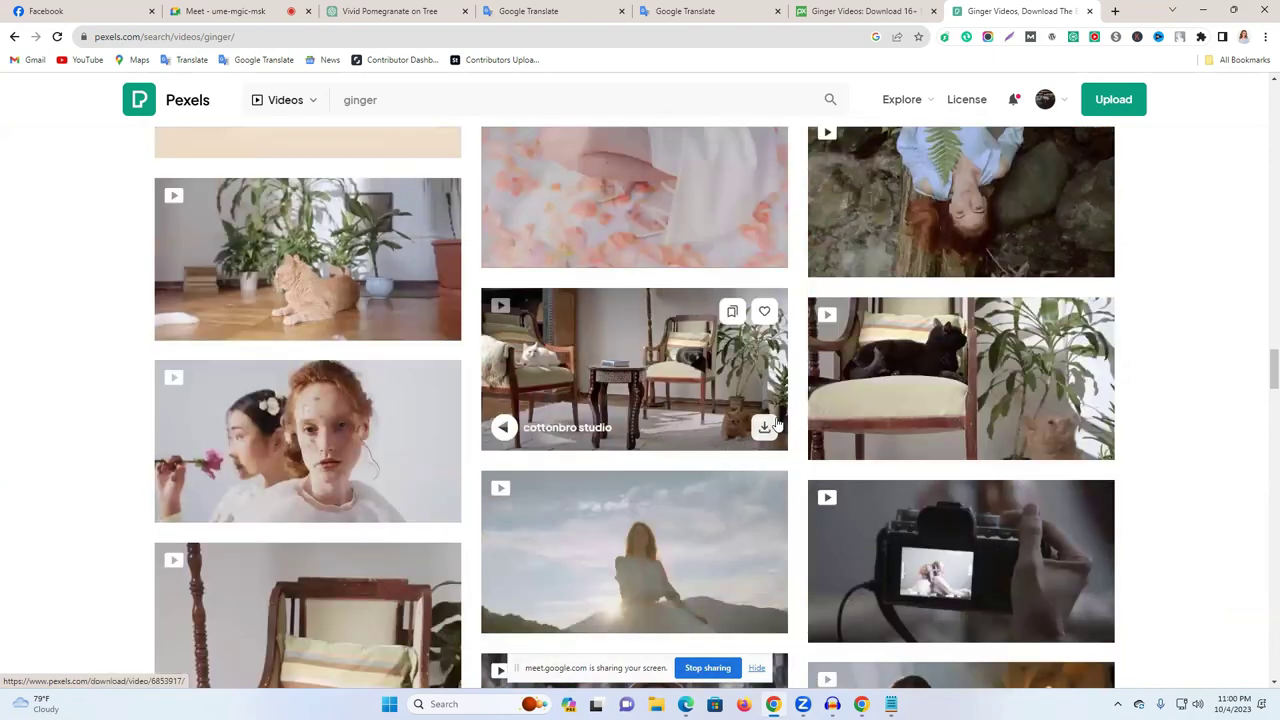
scroll(777, 425, down, 5)
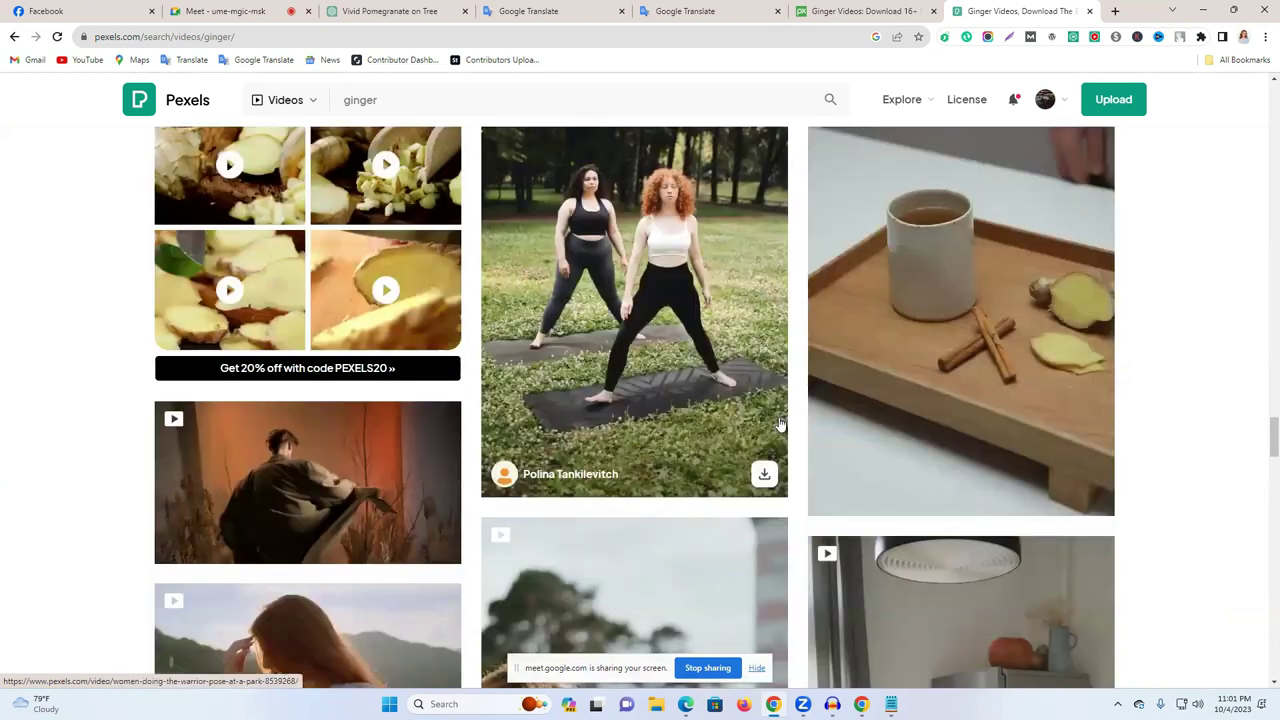
Step: Download the Pexels clip of the tea cup with sliced ginger and cinnamon on a wooden tray, and dismiss the thank-you pop-up
scroll(372, 366, up, 2)
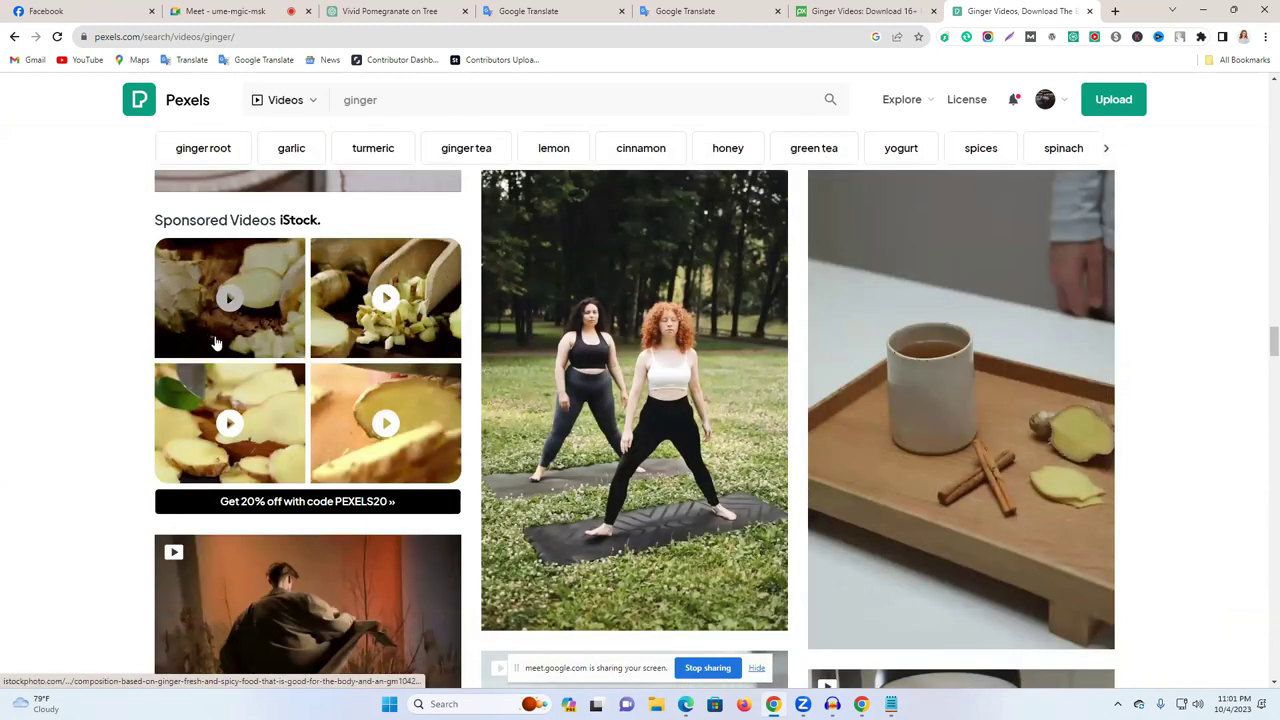
mouse_move(1008, 447)
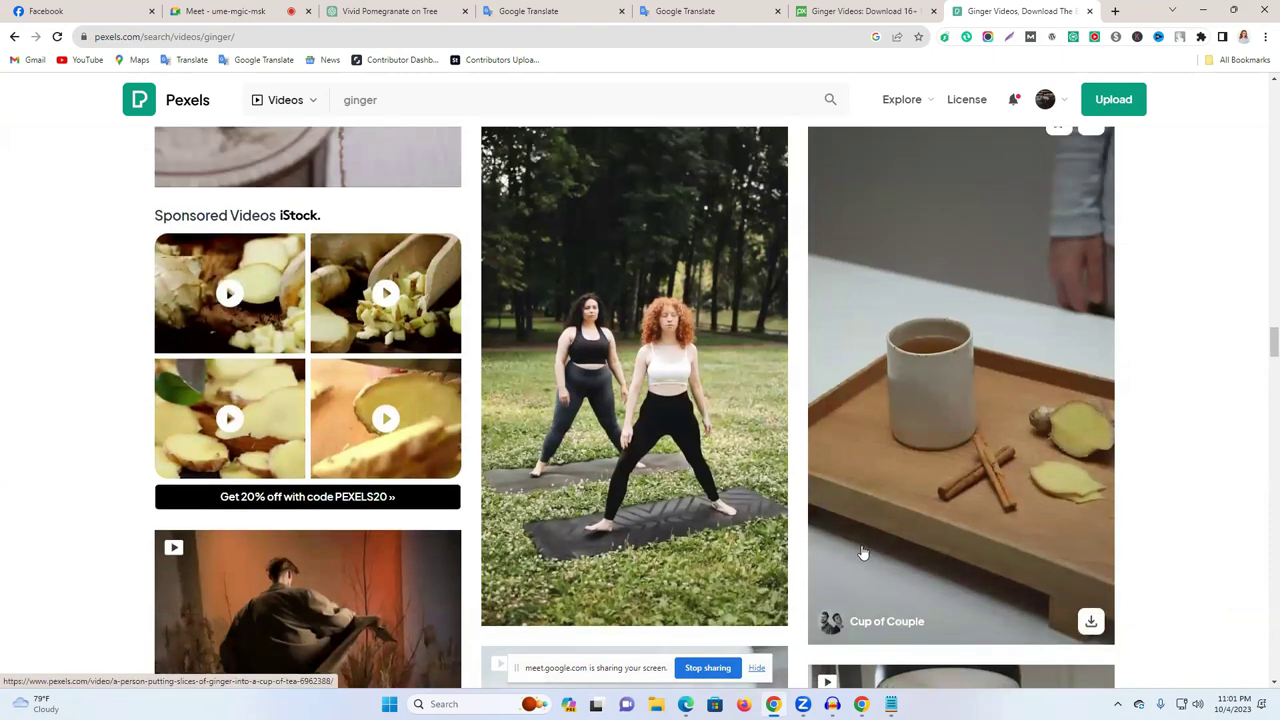
scroll(862, 553, down, 10)
scroll(1085, 480, up, 5)
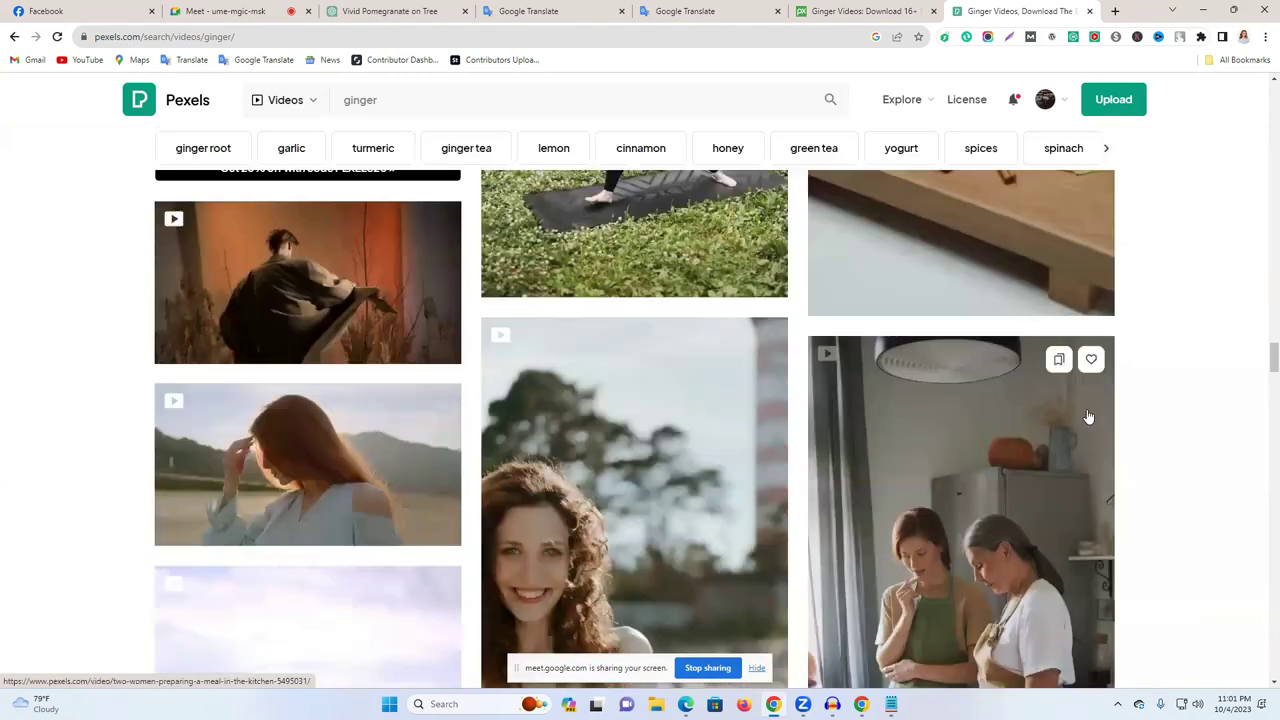
scroll(1071, 494, up, 3)
click(1090, 495)
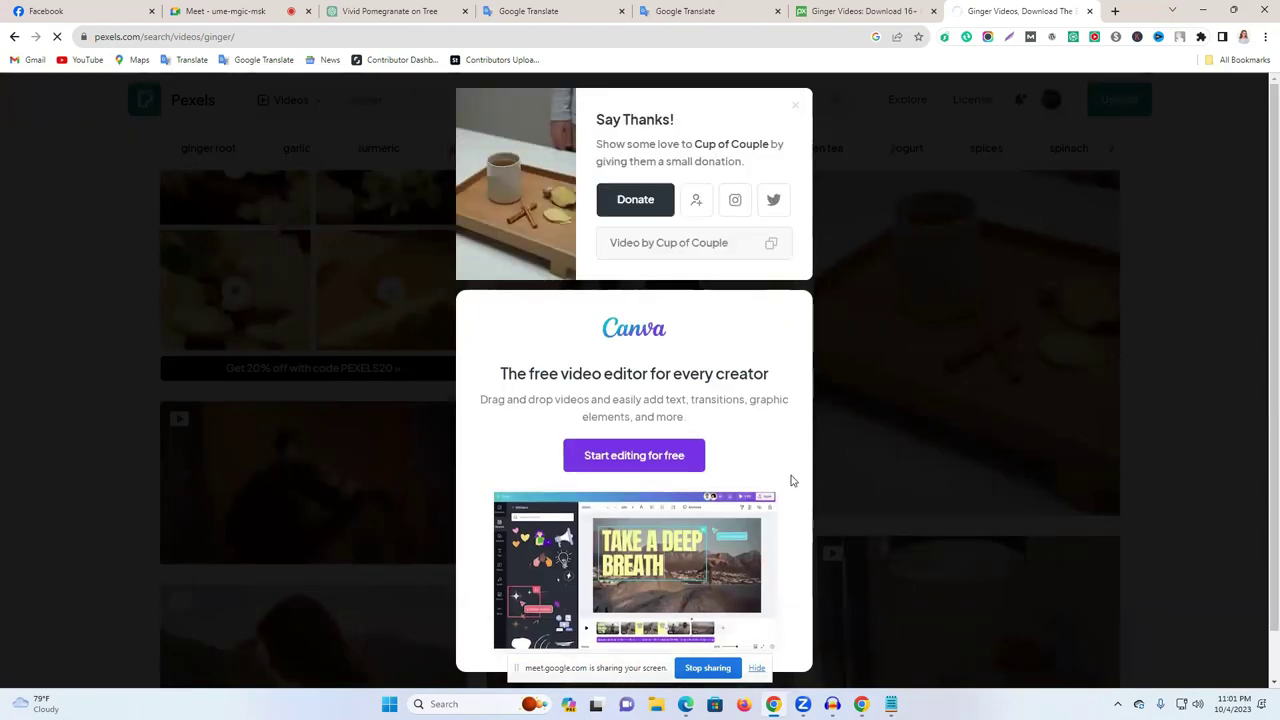
click(77, 152)
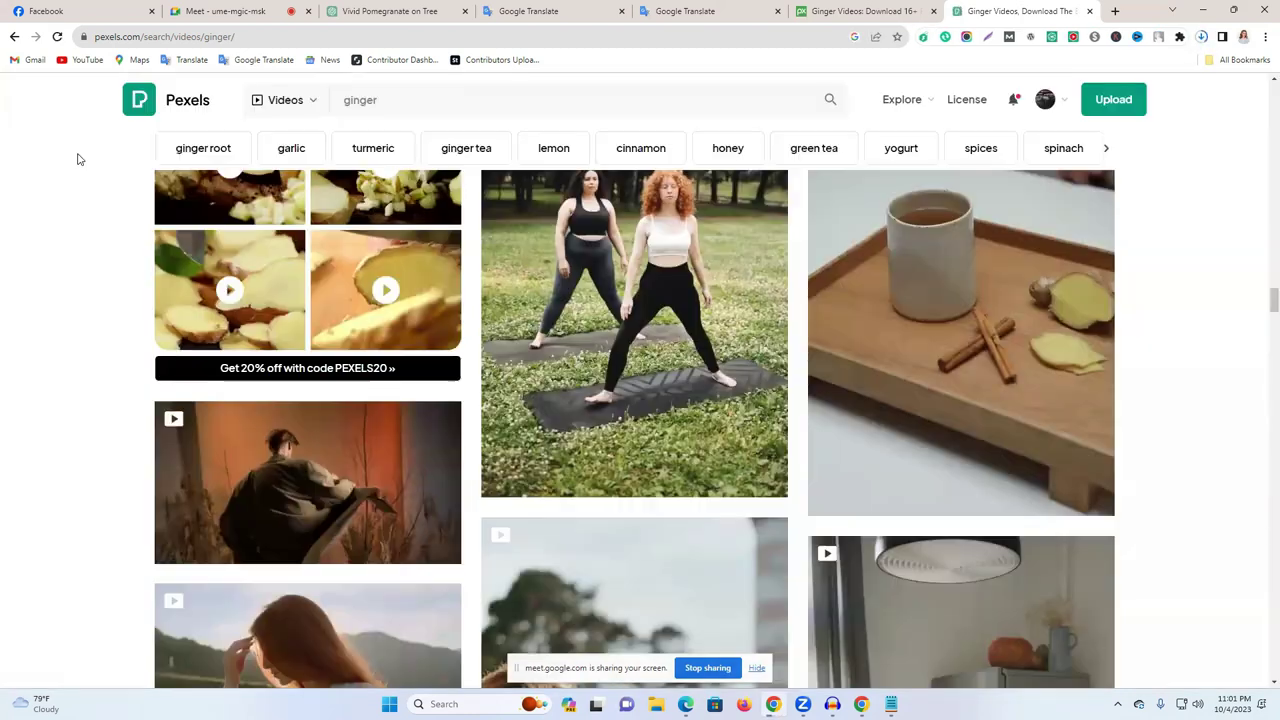
Step: Download the Pexels clip of ginger root with halved limes on a green background and dismiss the thank-you pop-up
scroll(850, 530, down, 10)
scroll(845, 528, down, 9)
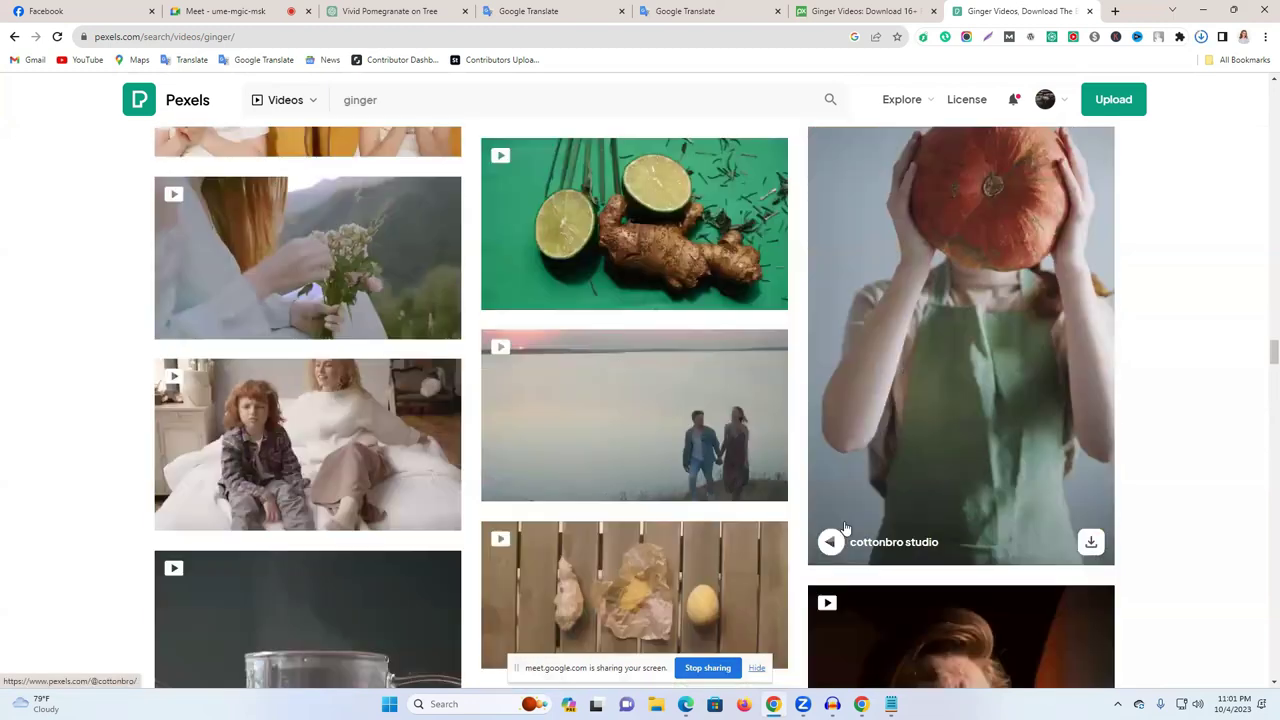
scroll(649, 355, up, 2)
click(766, 436)
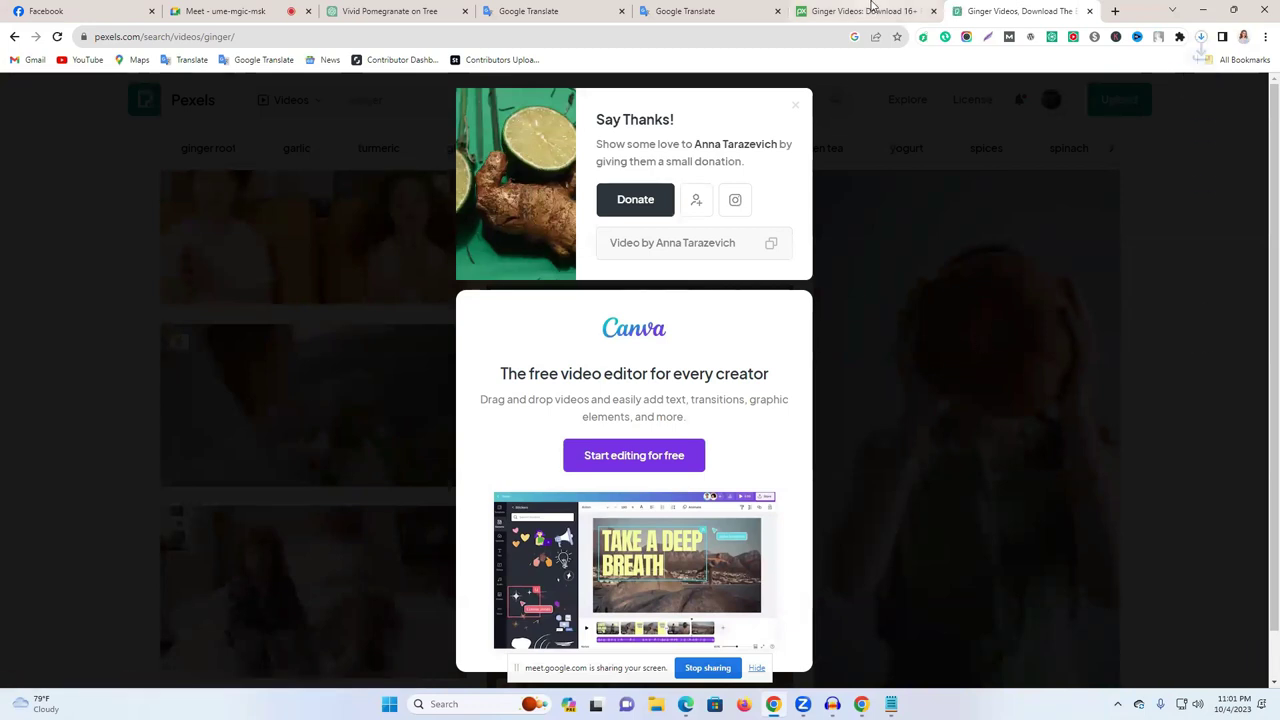
click(870, 11)
click(993, 10)
click(915, 11)
click(970, 8)
click(897, 188)
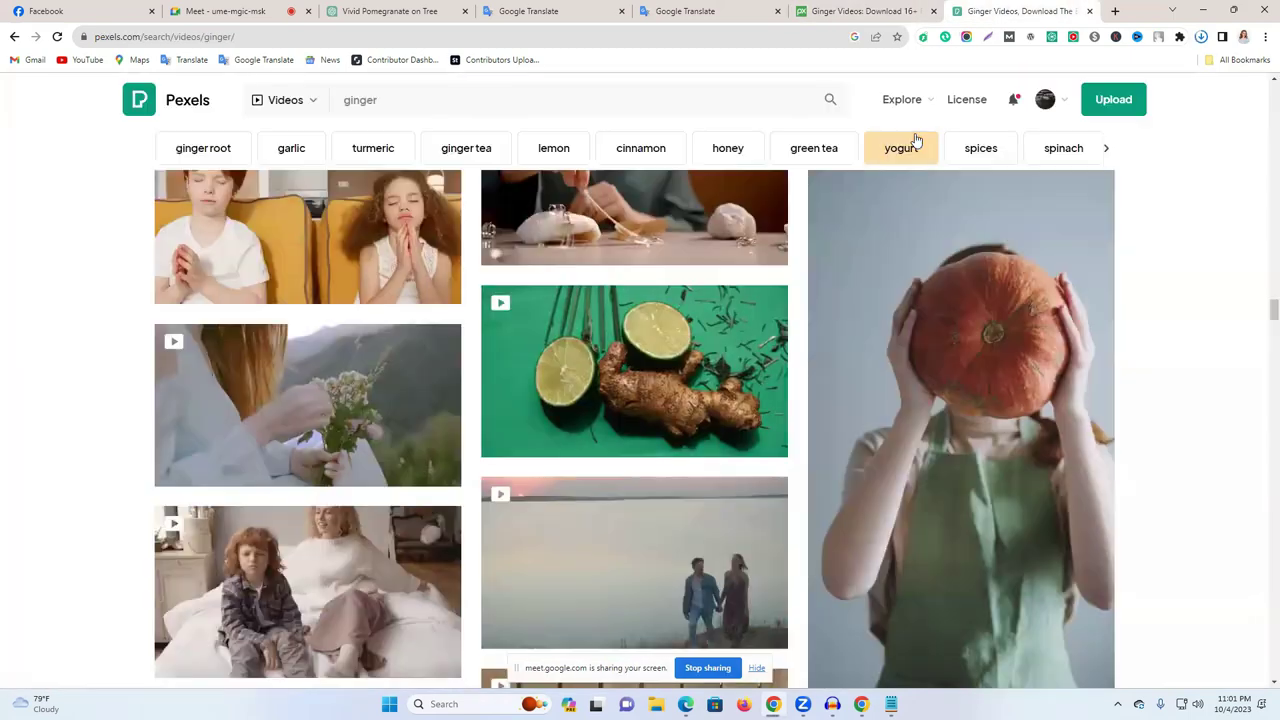
Step: Browse further through the Pexels ginger videos for more clips that fit the narration
scroll(670, 428, down, 5)
scroll(573, 450, down, 5)
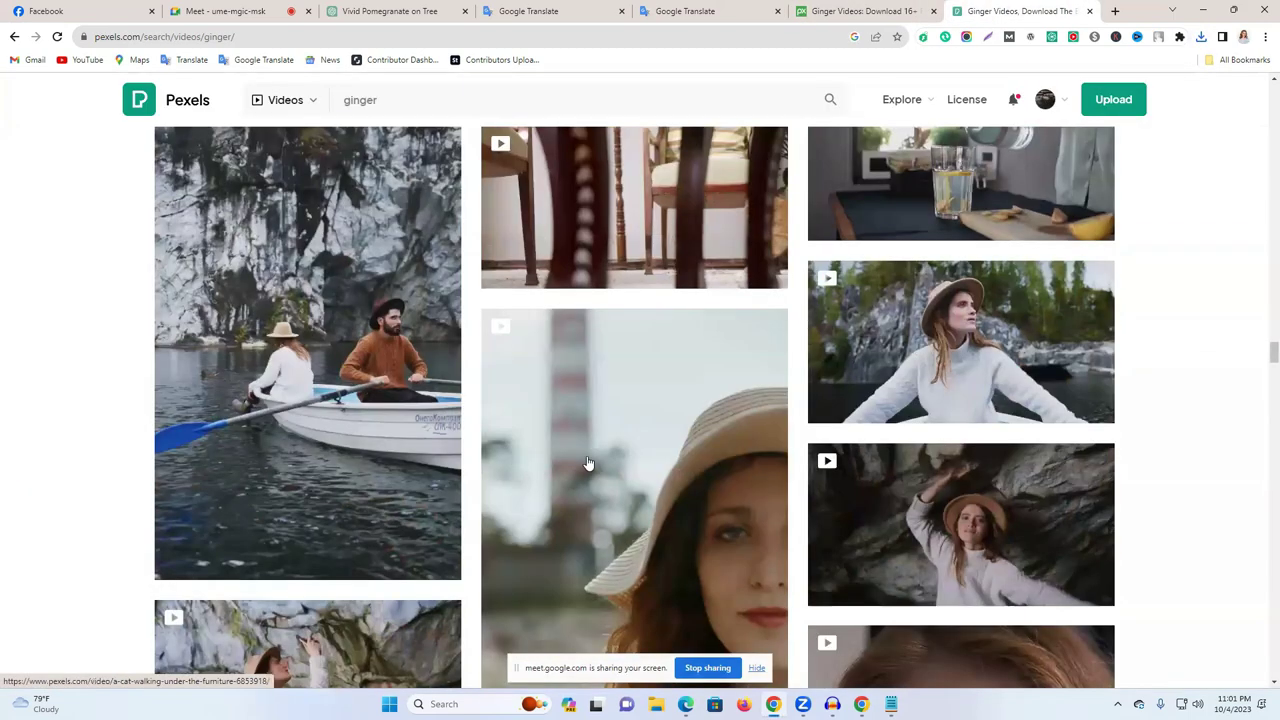
scroll(573, 450, down, 10)
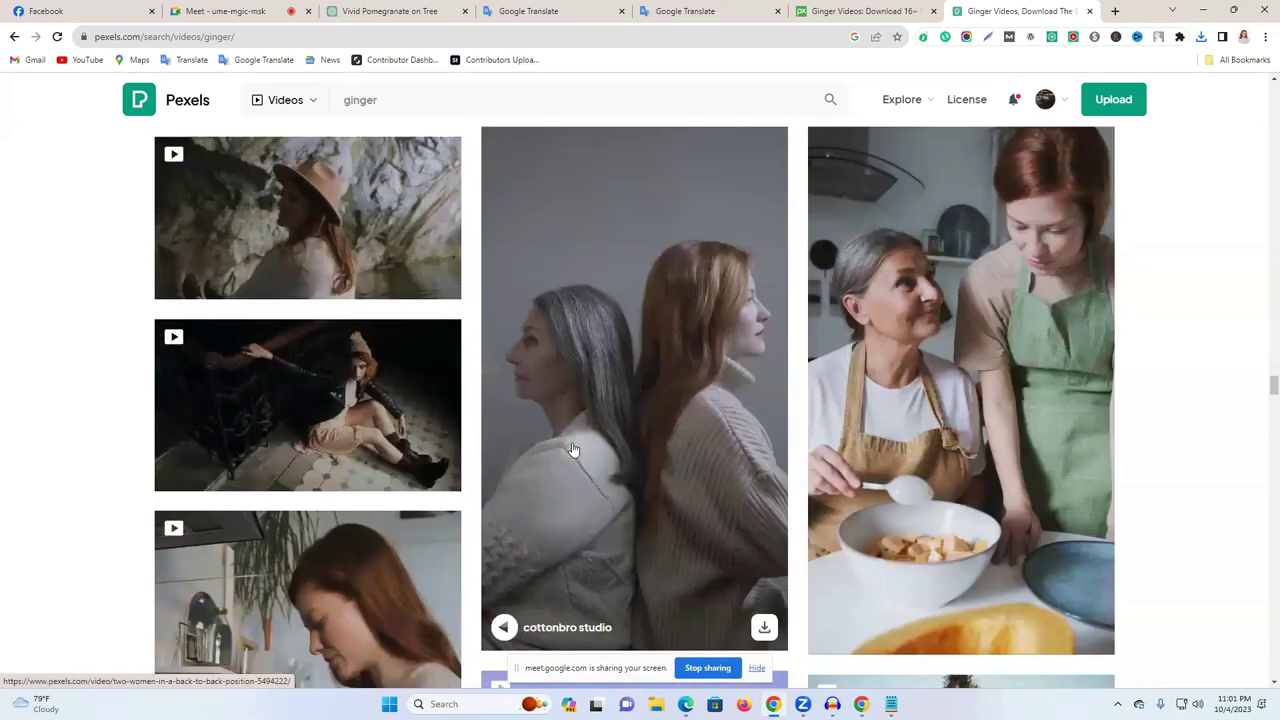
scroll(568, 444, down, 3)
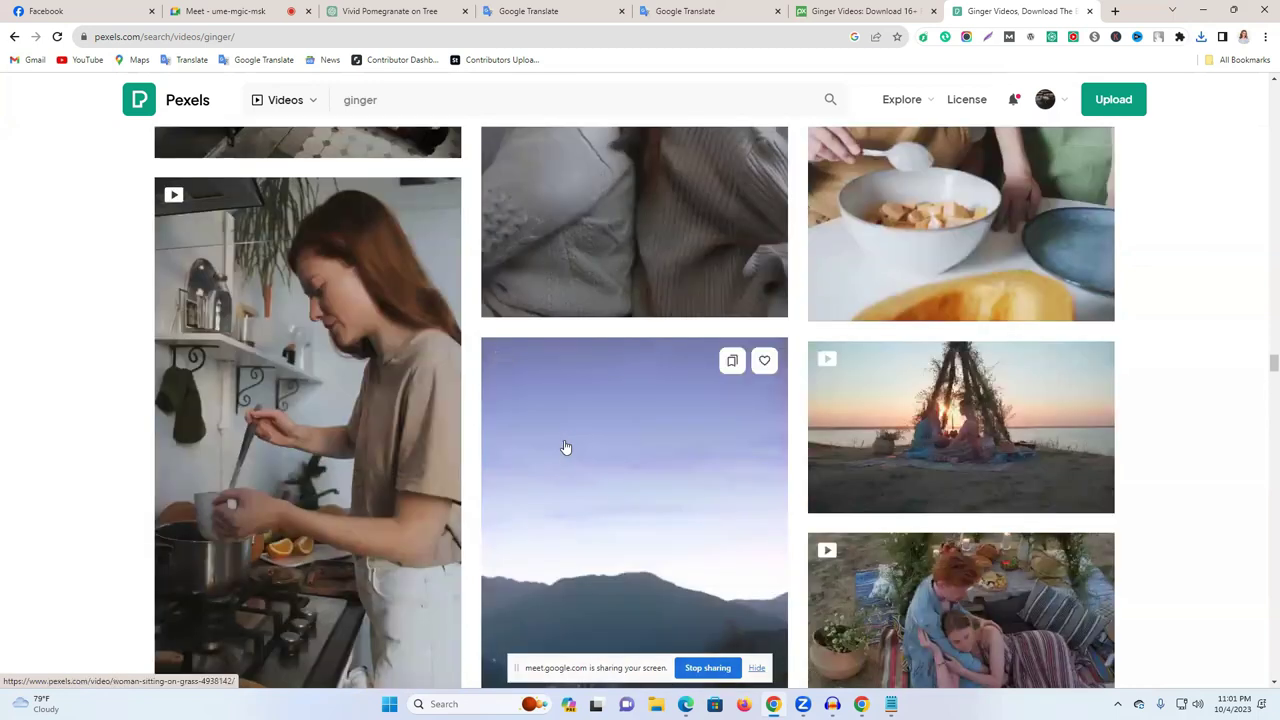
scroll(564, 447, down, 2)
scroll(563, 447, down, 4)
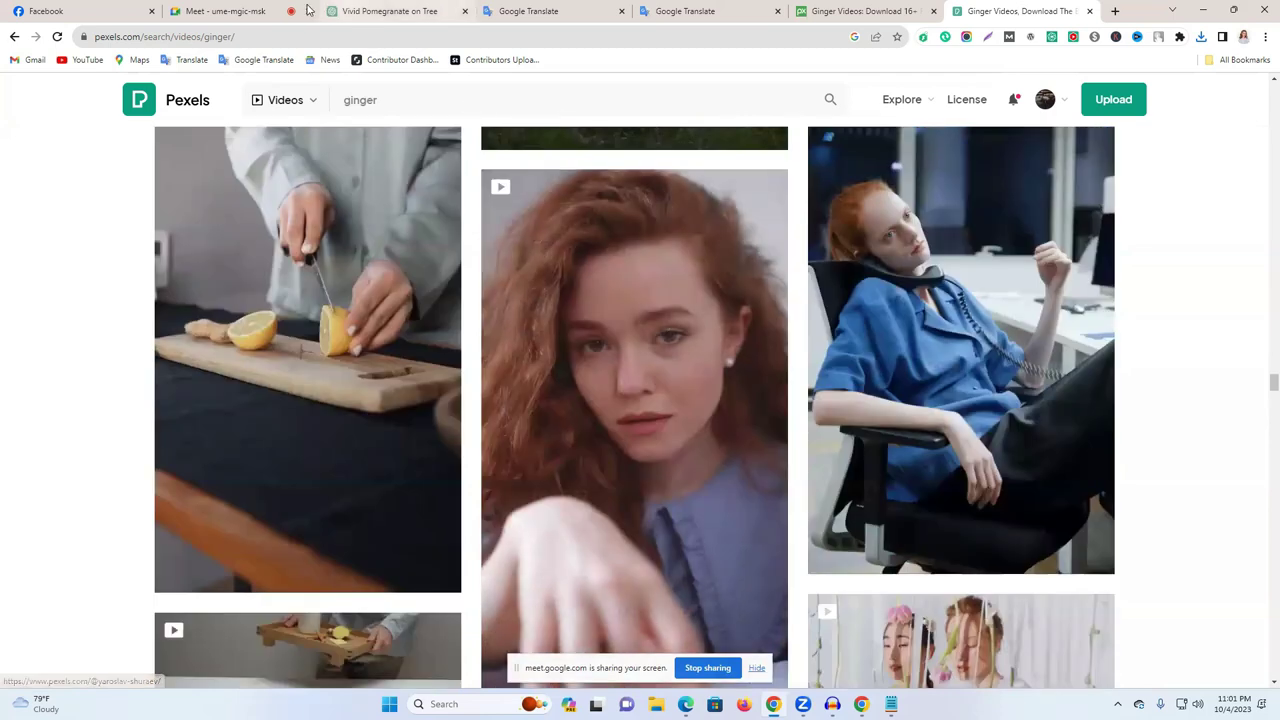
Step: Switch to the ChatGPT conversation and review the ginger script from the individual benefits to the closing shot
click(385, 11)
scroll(548, 309, down, 9)
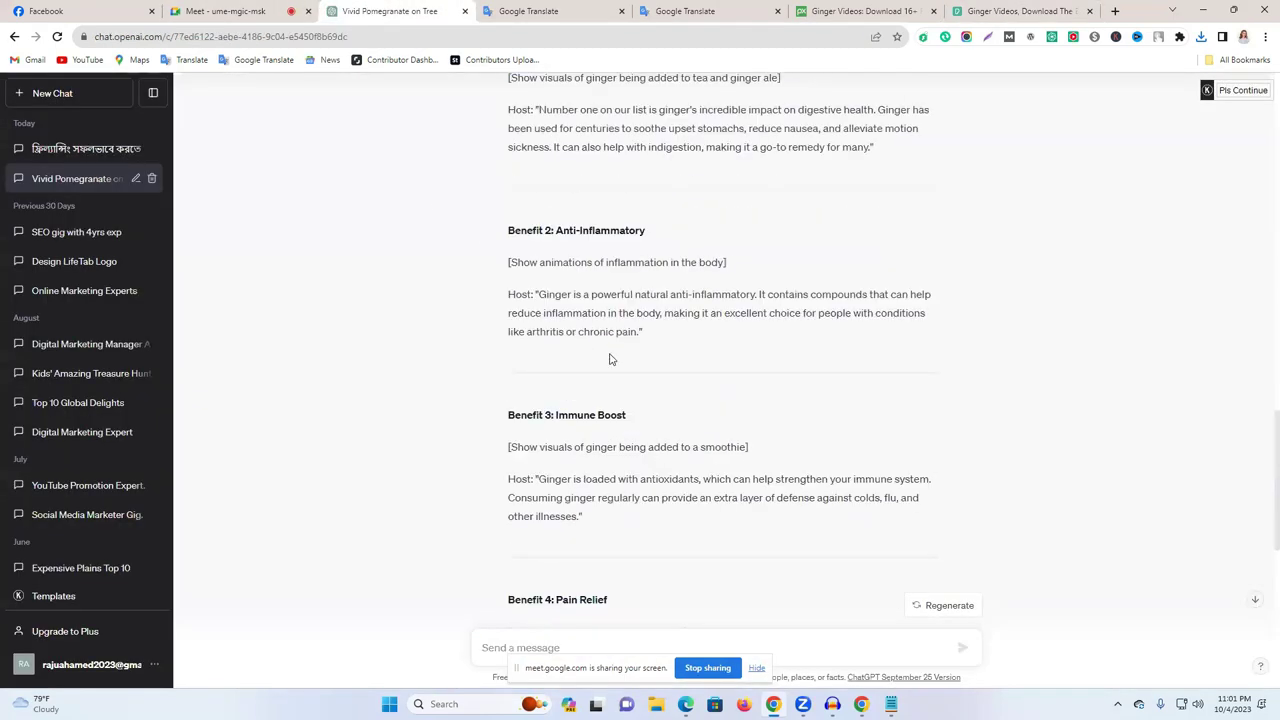
drag(797, 527, 548, 353)
click(391, 312)
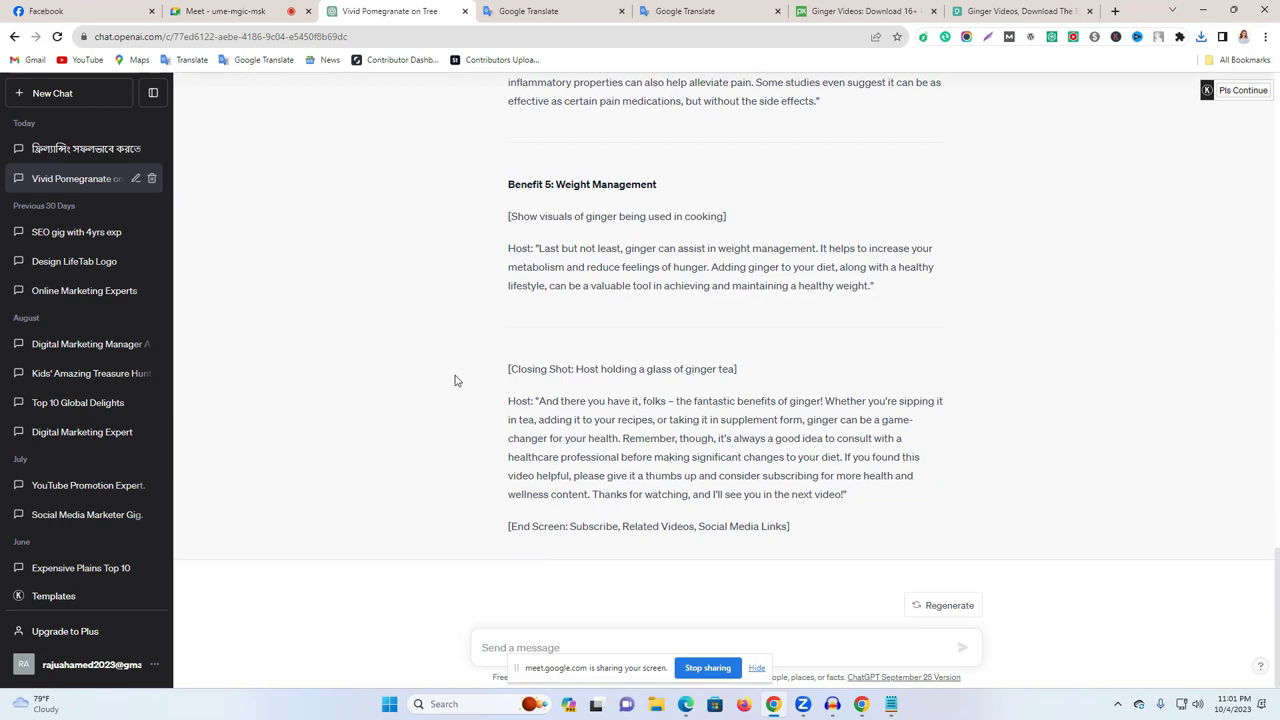
Step: Switch to Wondershare Filmora from the desktop and create a new 16:9 (Widescreen) project
click(1203, 10)
key(super+d)
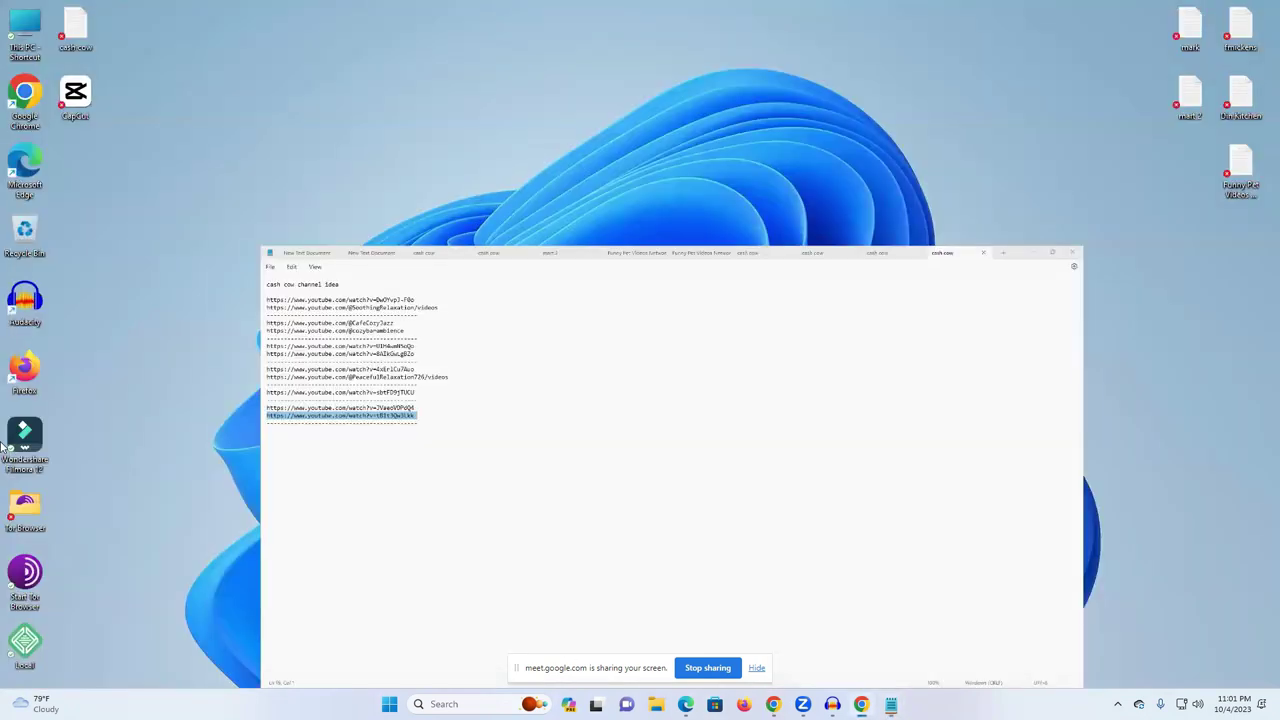
double_click(34, 444)
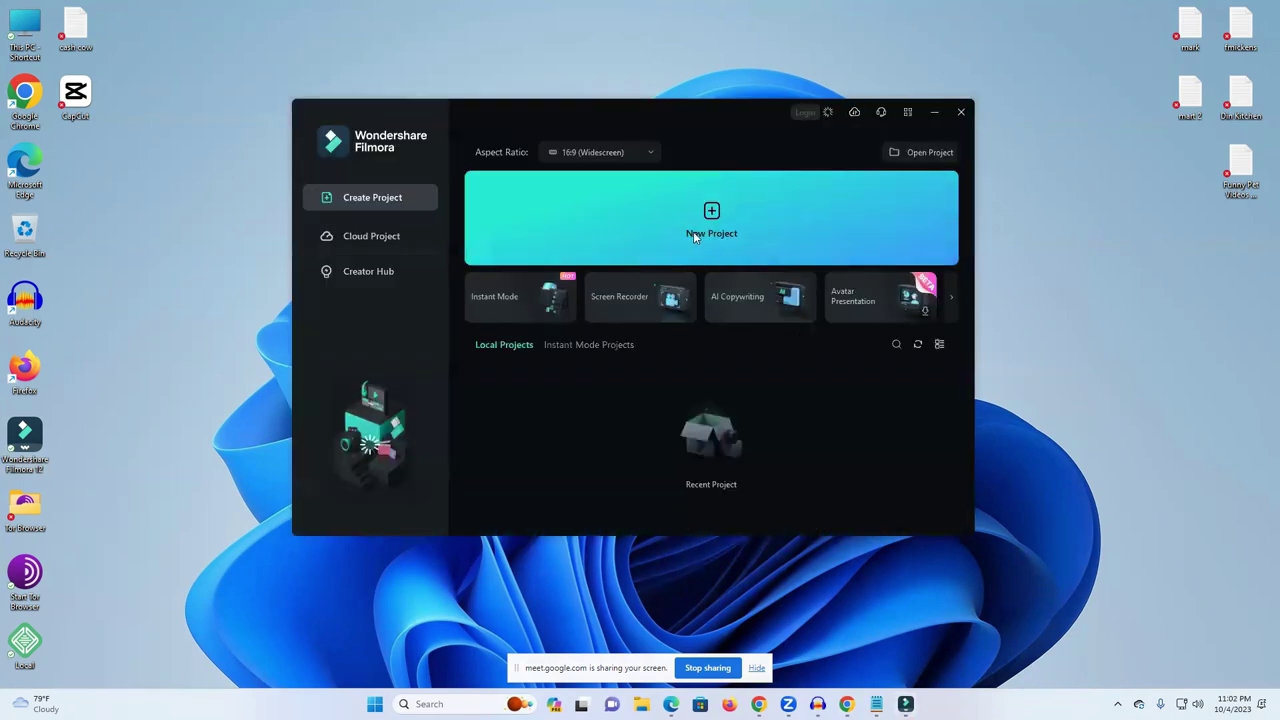
click(700, 225)
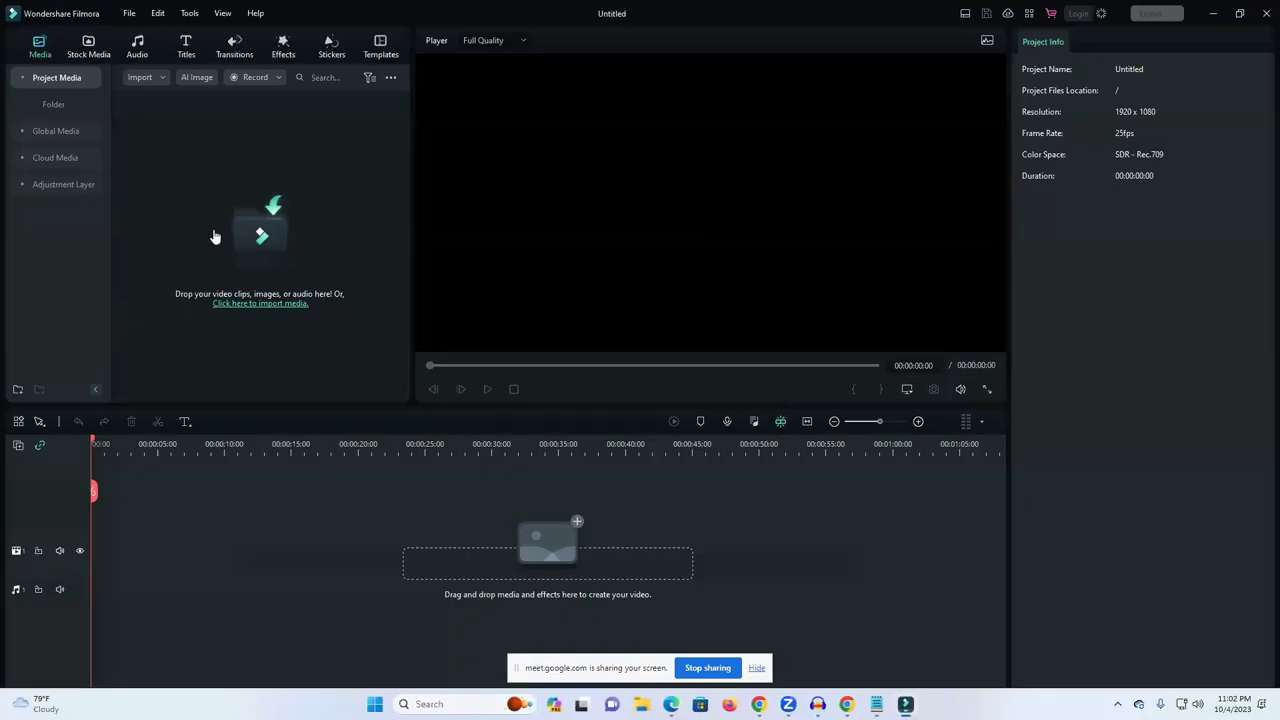
Step: Import the two downloaded Pexels clips, ginger with limes and ginger tea, from the Downloads folder into the project media
click(241, 238)
click(60, 117)
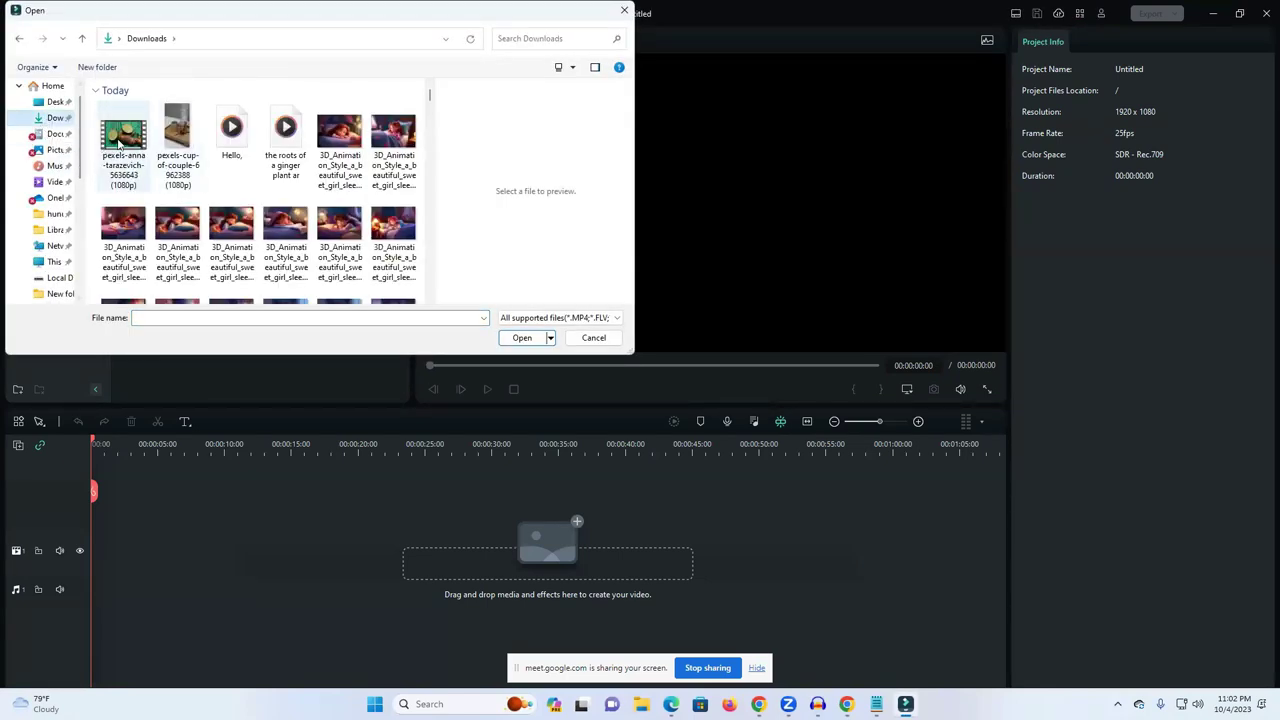
click(123, 140)
ctrl+click(168, 143)
click(516, 340)
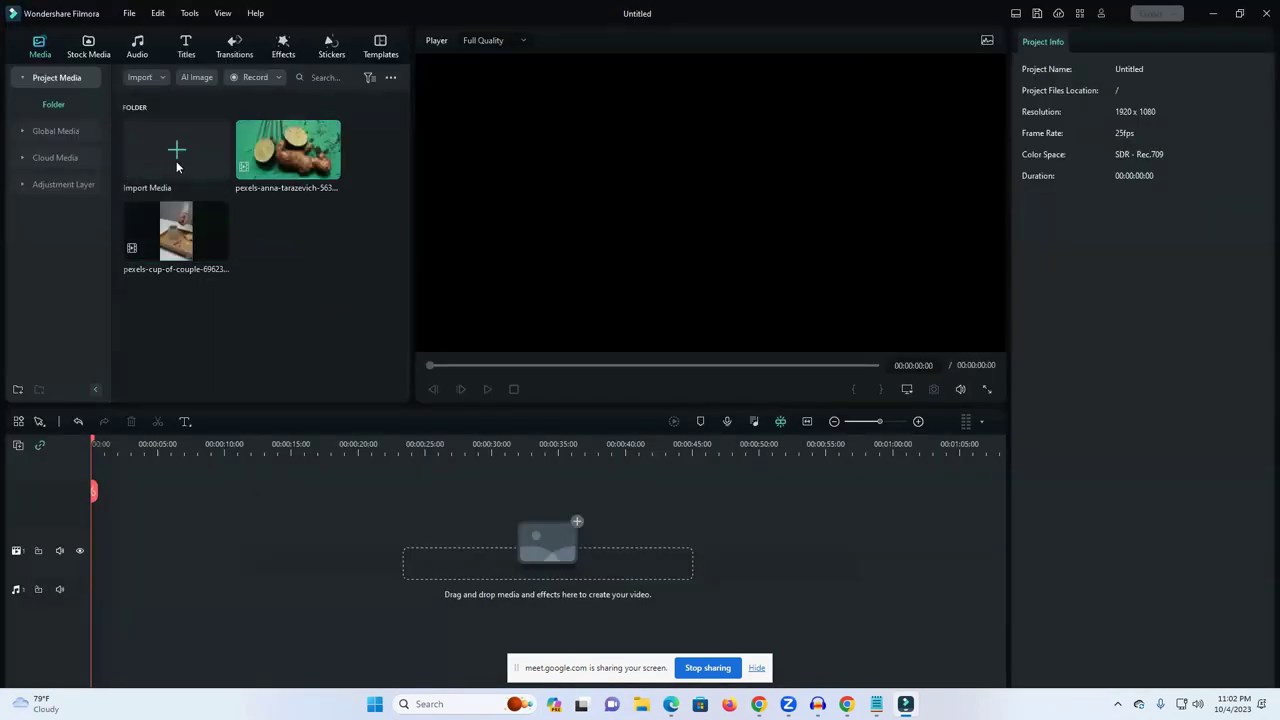
Step: Import the voiceover file "Hello," from the Downloads folder into the project media
click(176, 167)
click(234, 135)
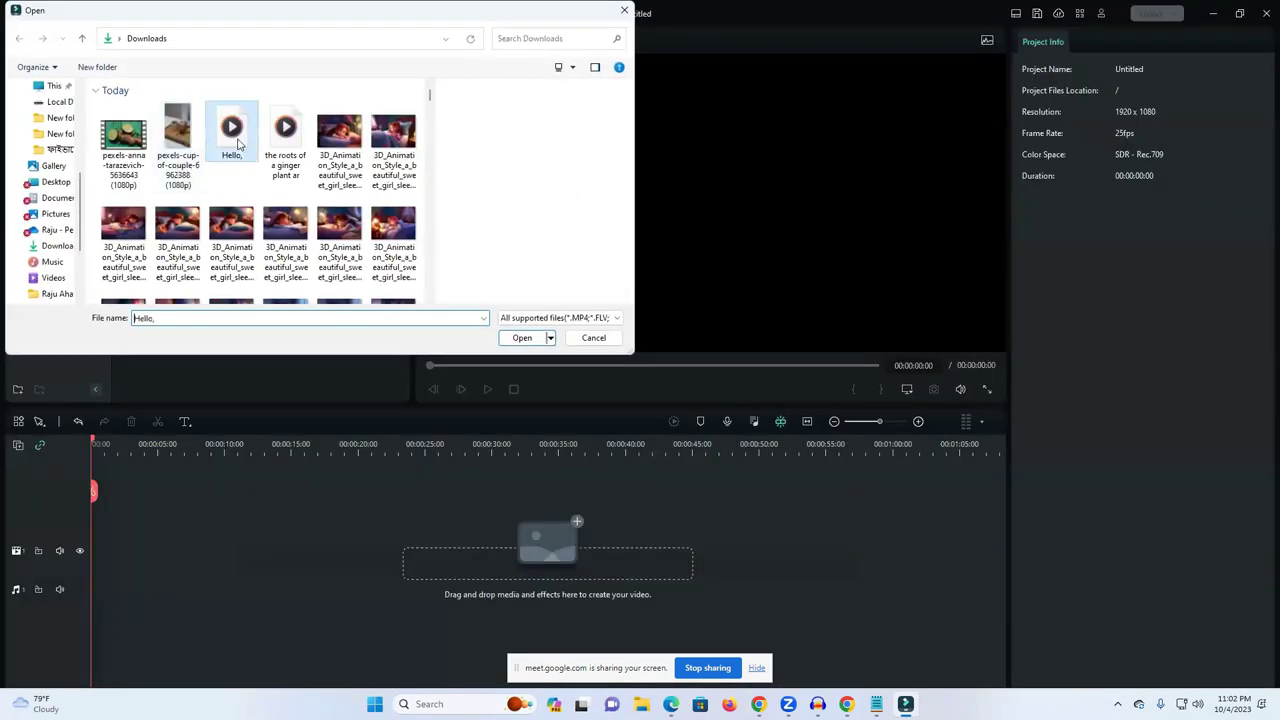
click(522, 337)
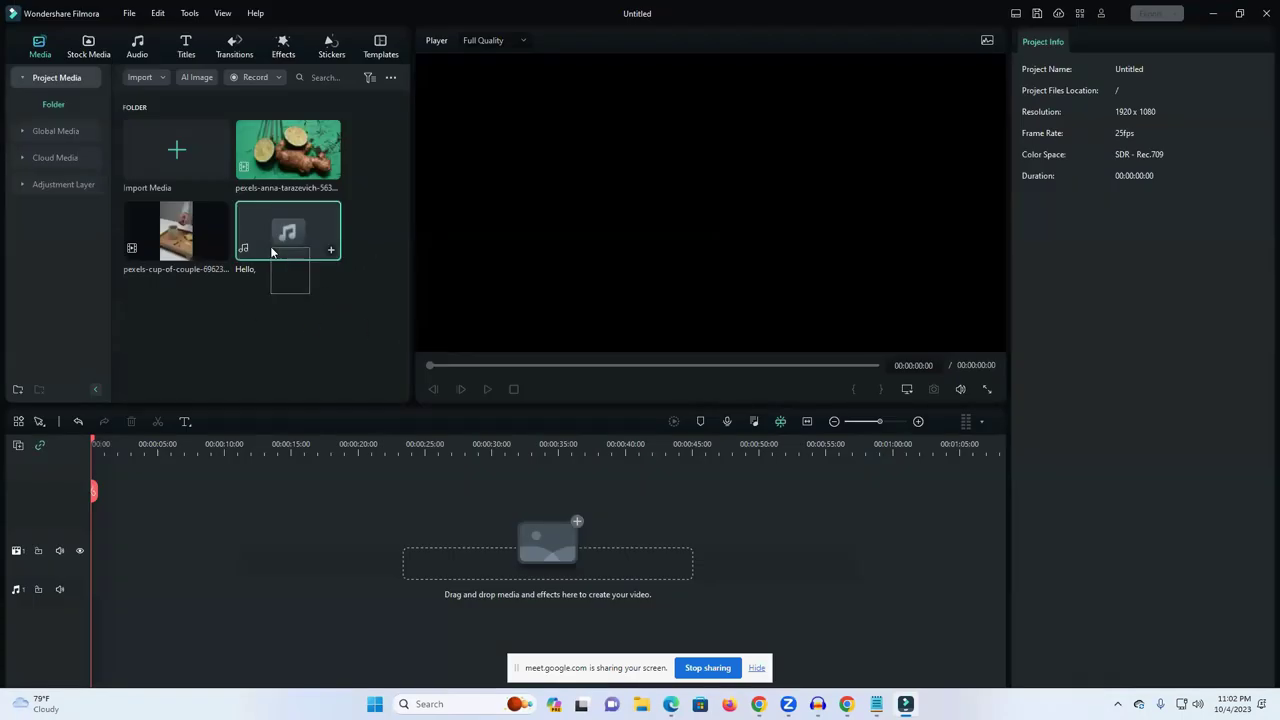
Step: Place the lime-and-ginger clip and the ginger tea clip consecutively on the video track, keeping the project settings of 1920 x 1080 25fps
click(268, 172)
drag(268, 172, 98, 533)
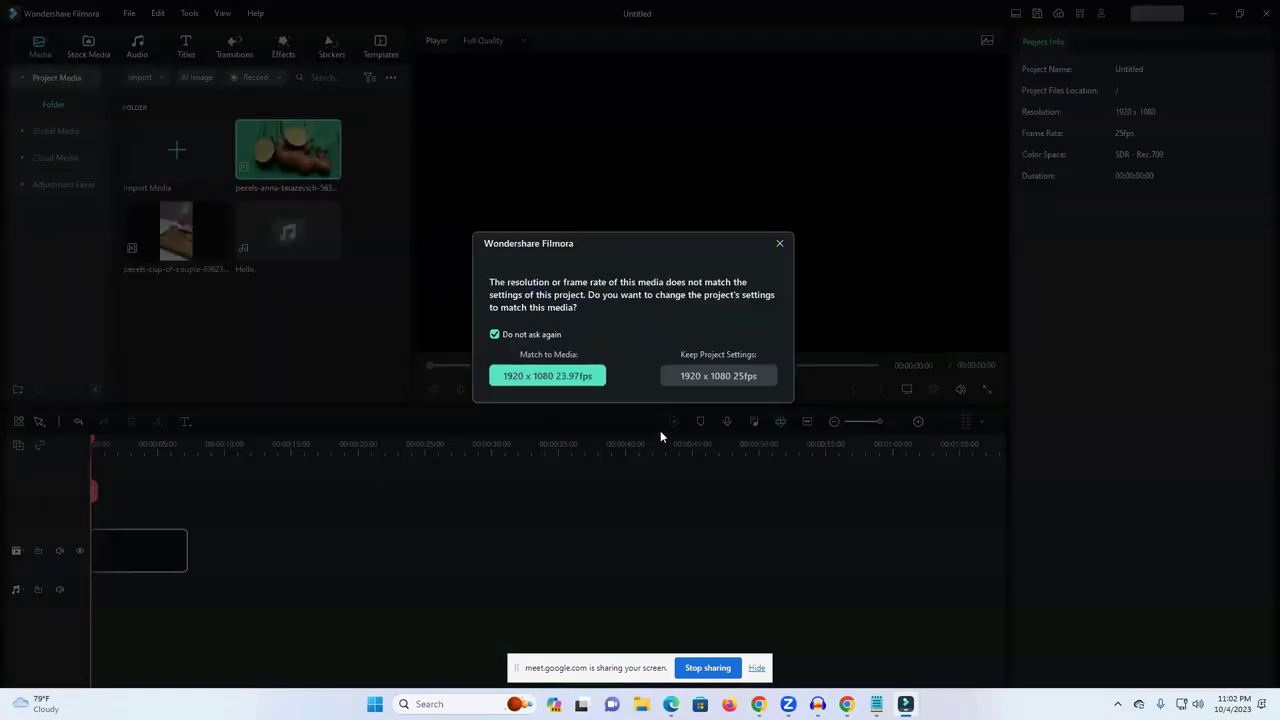
click(745, 376)
drag(166, 237, 215, 560)
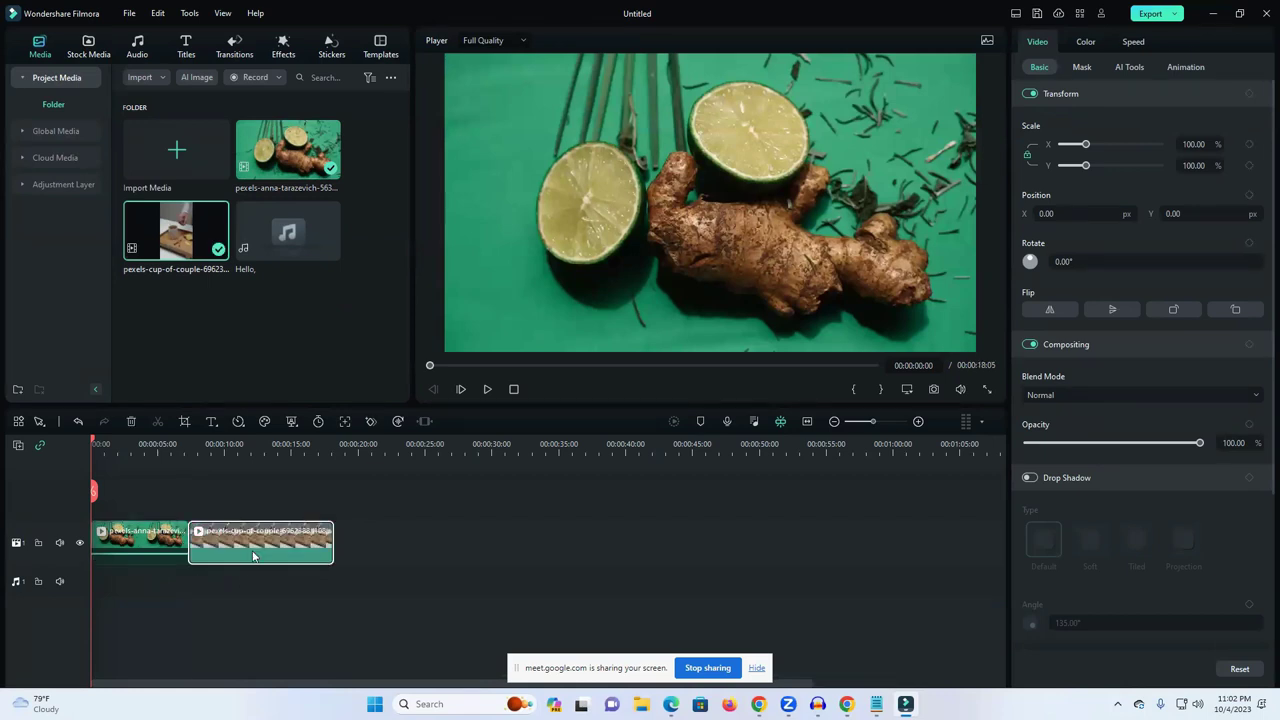
Step: Enlarge and reposition the vertical ginger tea clip so that it fills the widescreen frame
click(281, 443)
click(743, 209)
drag(726, 198, 699, 196)
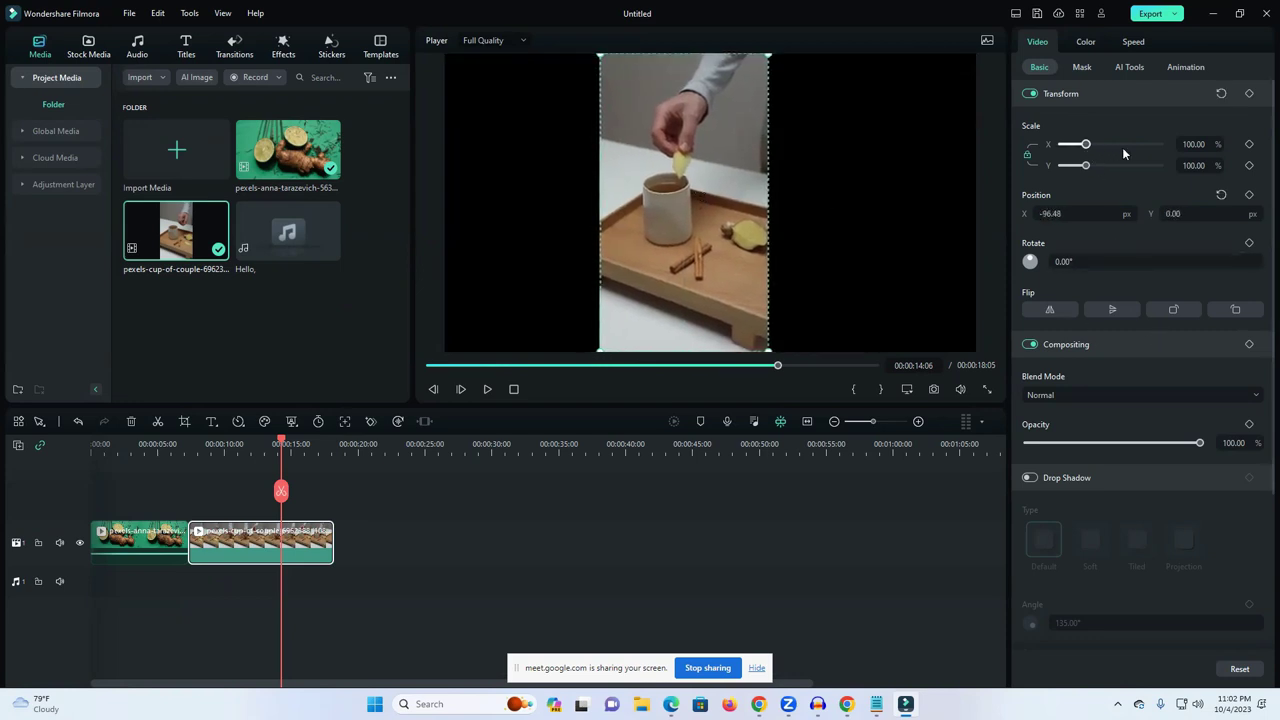
drag(1097, 147, 1162, 147)
drag(808, 209, 776, 142)
click(592, 512)
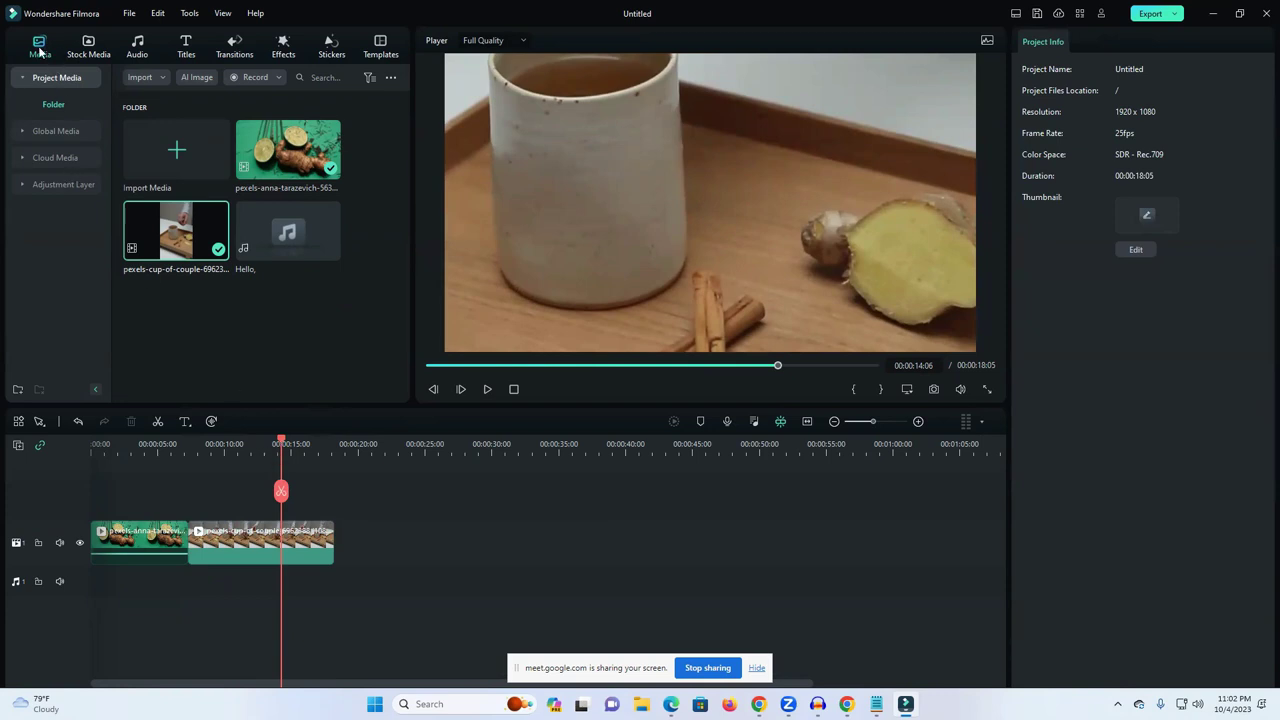
Step: Search Filmora's Pixabay stock videos for "ginger" and browse the resulting clips
click(76, 57)
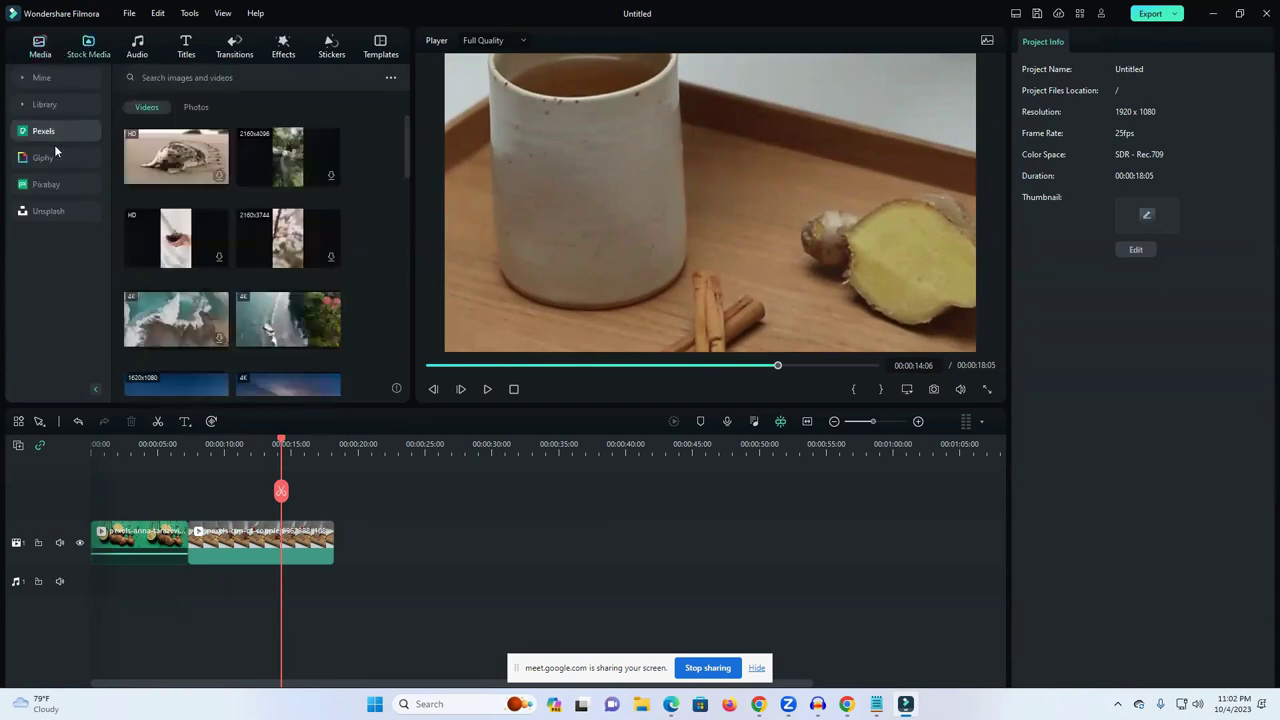
click(46, 186)
click(189, 77)
text(ginger)
key(Return)
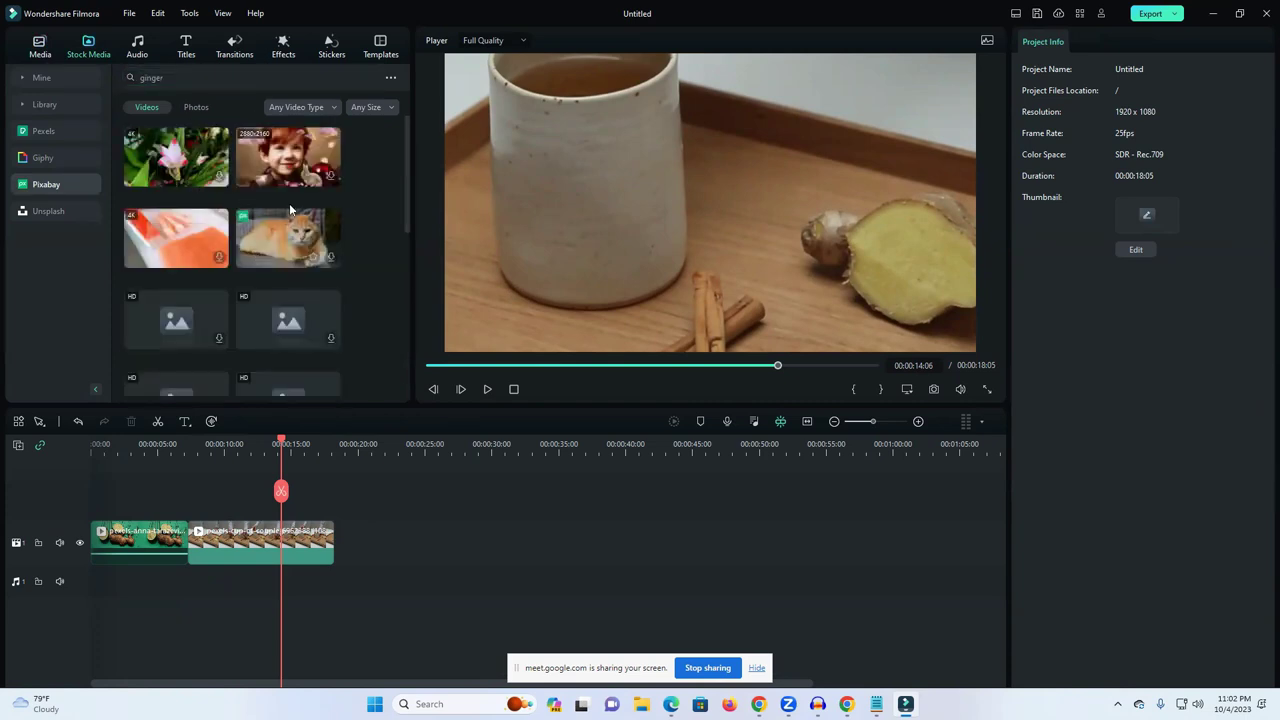
scroll(270, 270, down, 4)
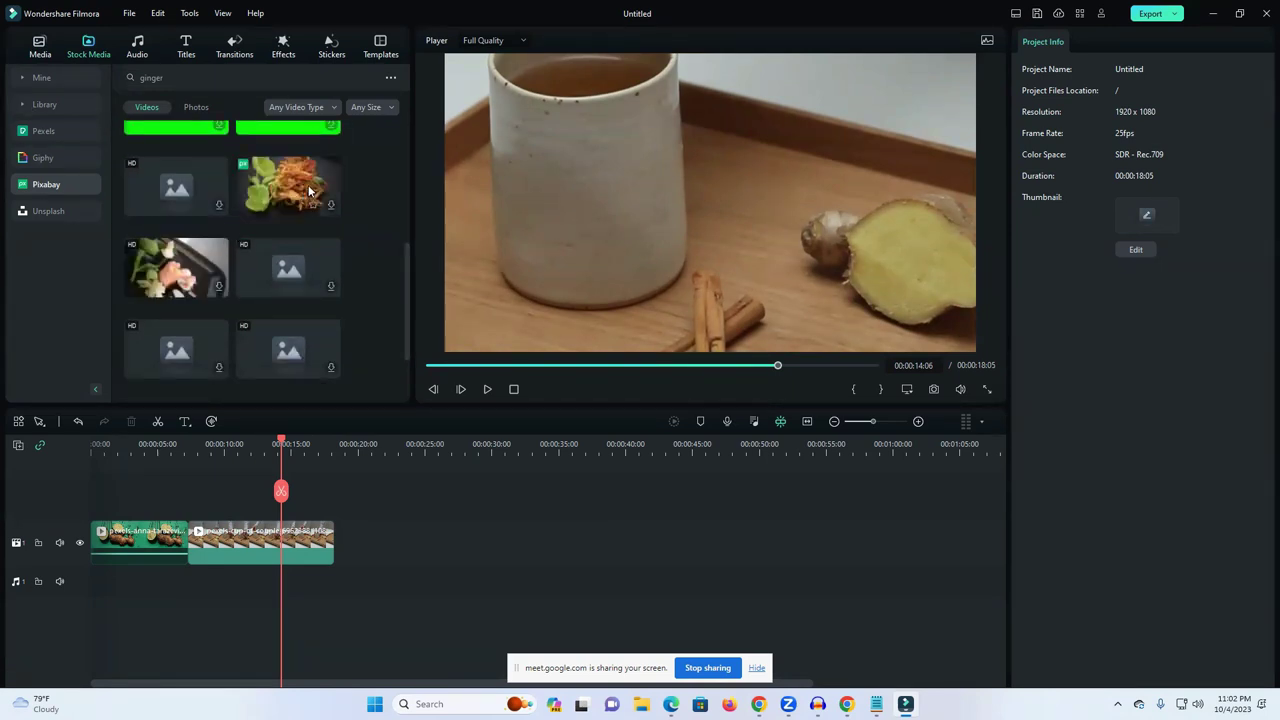
Step: Browse the remaining Pixabay stock videos for ginger, including the clip of ginger root with red flowers
click(330, 287)
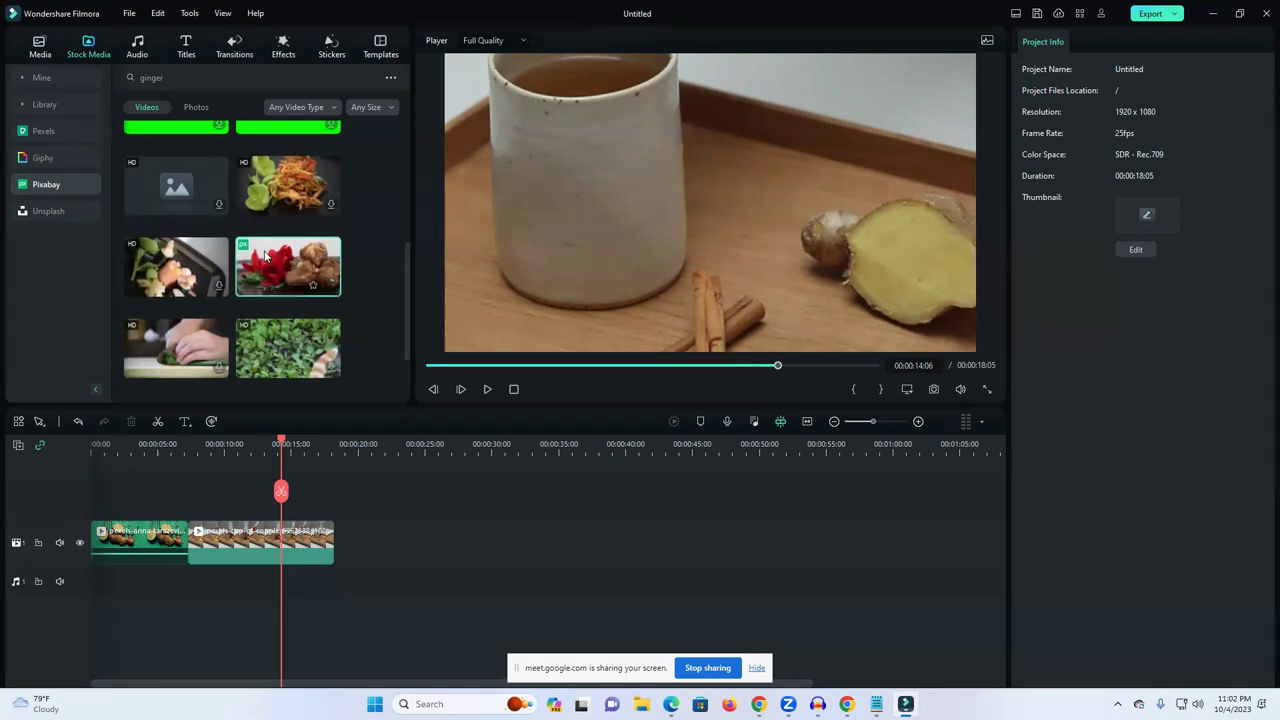
scroll(265, 256, down, 2)
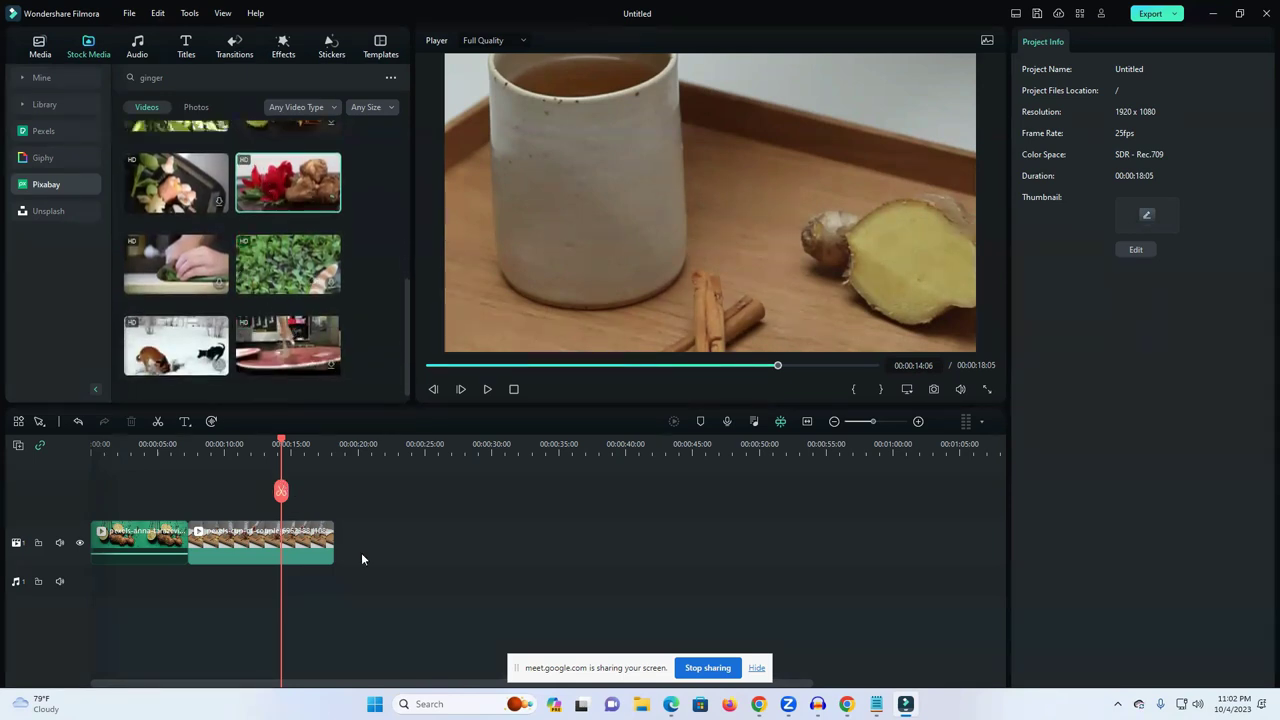
scroll(265, 300, up, 8)
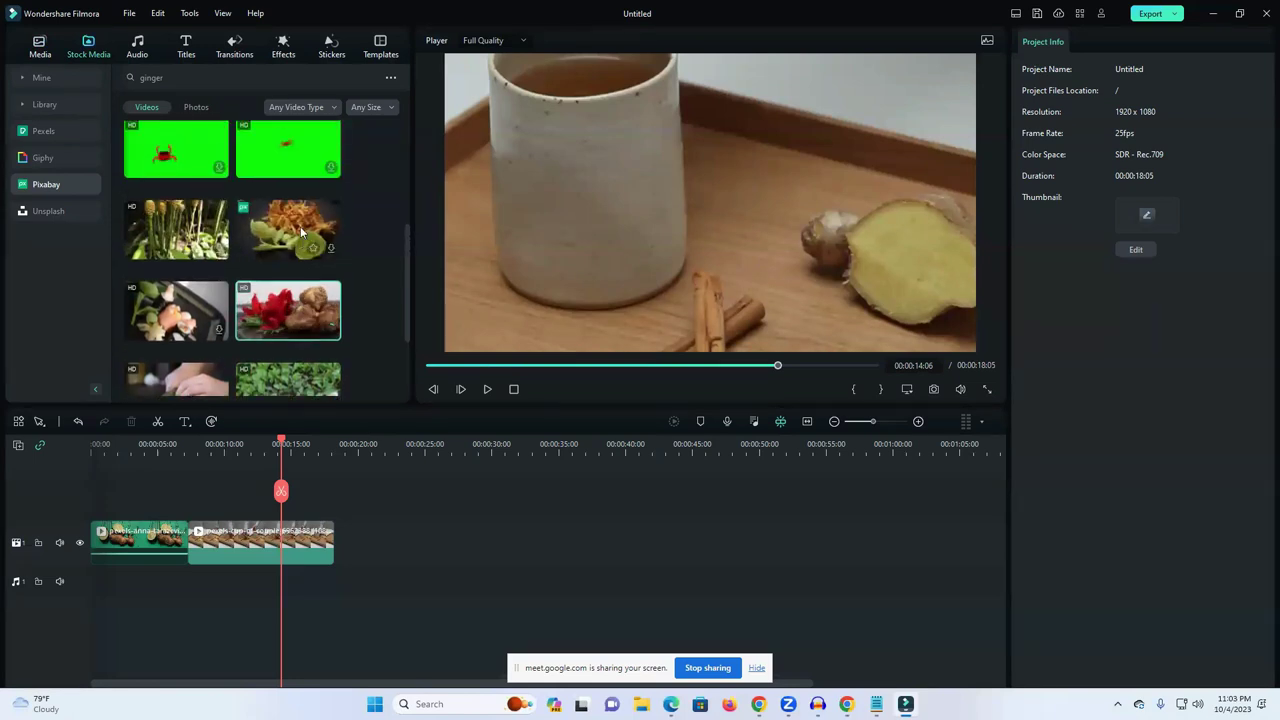
Step: Place the "Hello," voiceover at the start of the audio track and trim the ginger tea clip to end with it
click(40, 45)
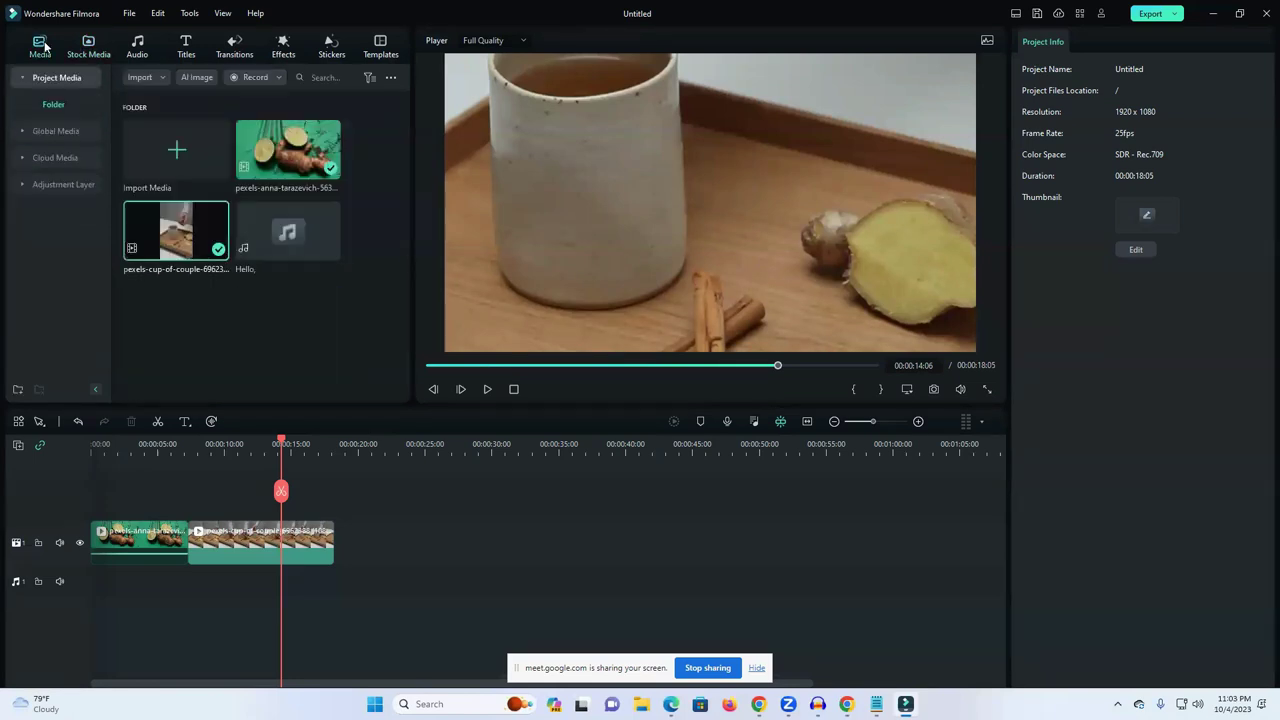
click(286, 543)
drag(283, 444, 130, 443)
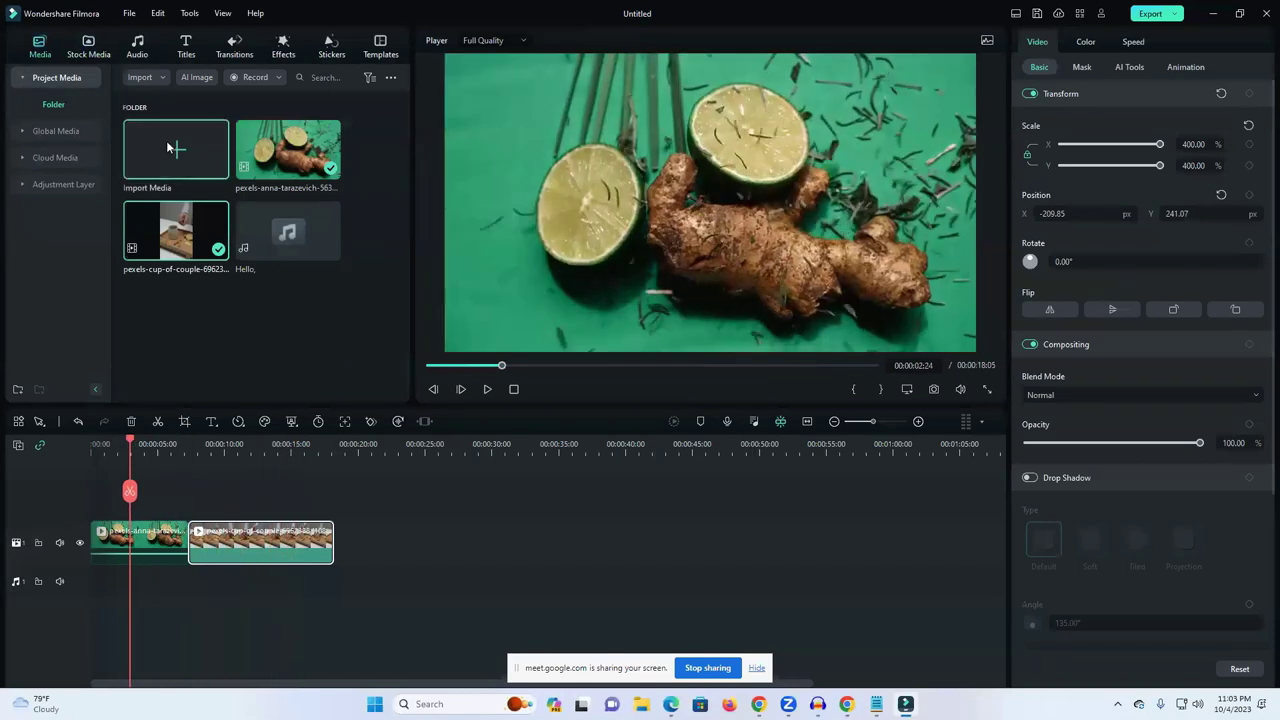
drag(272, 240, 100, 590)
click(328, 537)
drag(331, 531, 247, 531)
click(487, 389)
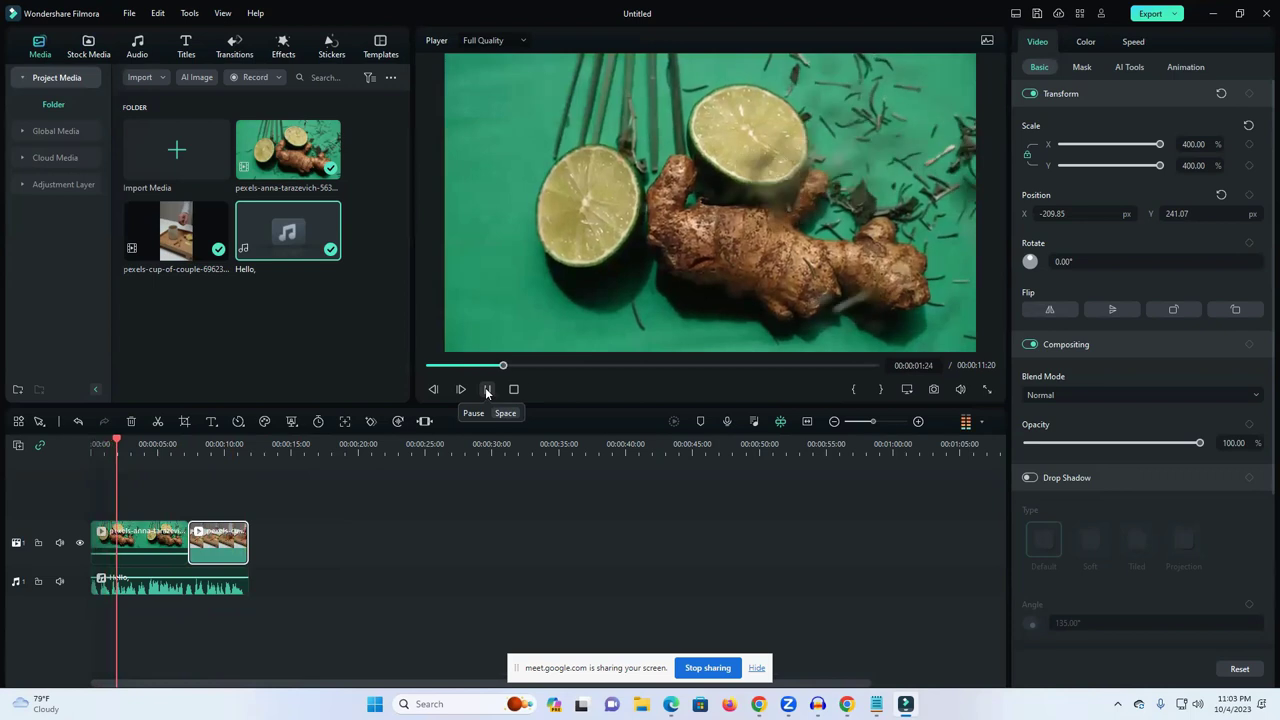
click(487, 390)
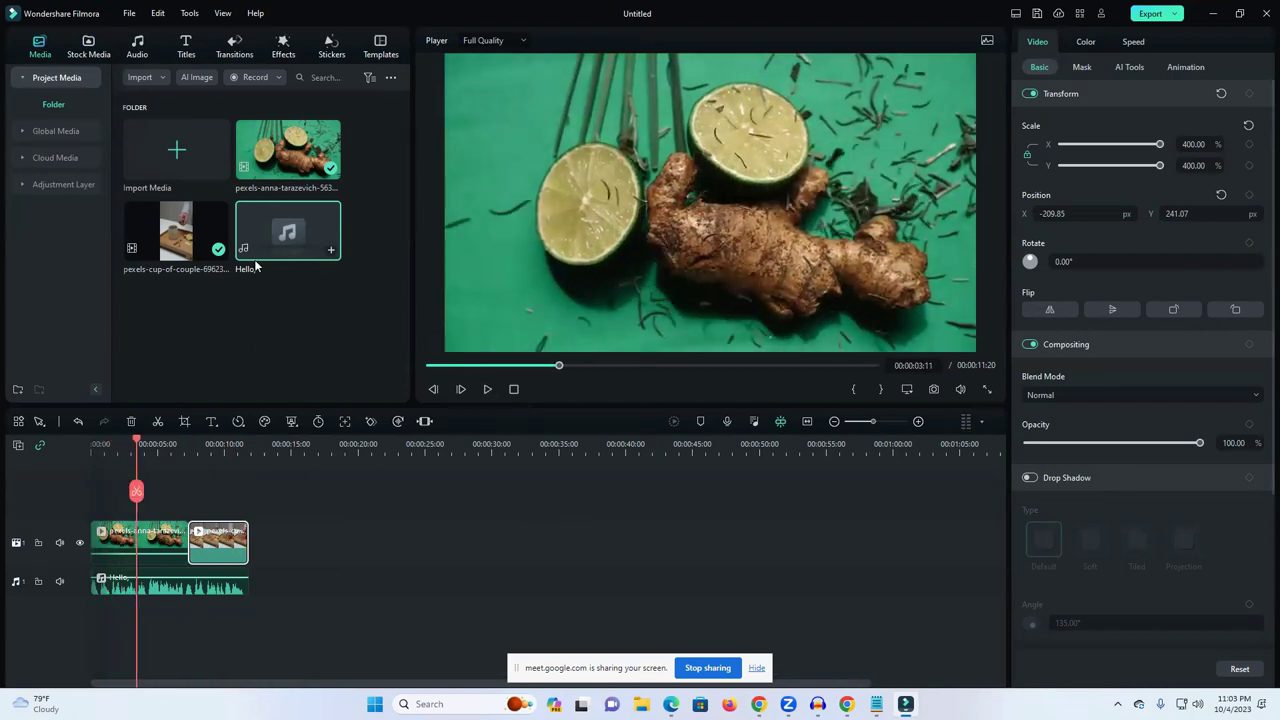
Step: Adjust the lime-and-ginger clip's color to temperature 16.60, tint -1.16 and vibrance 74.52
click(160, 550)
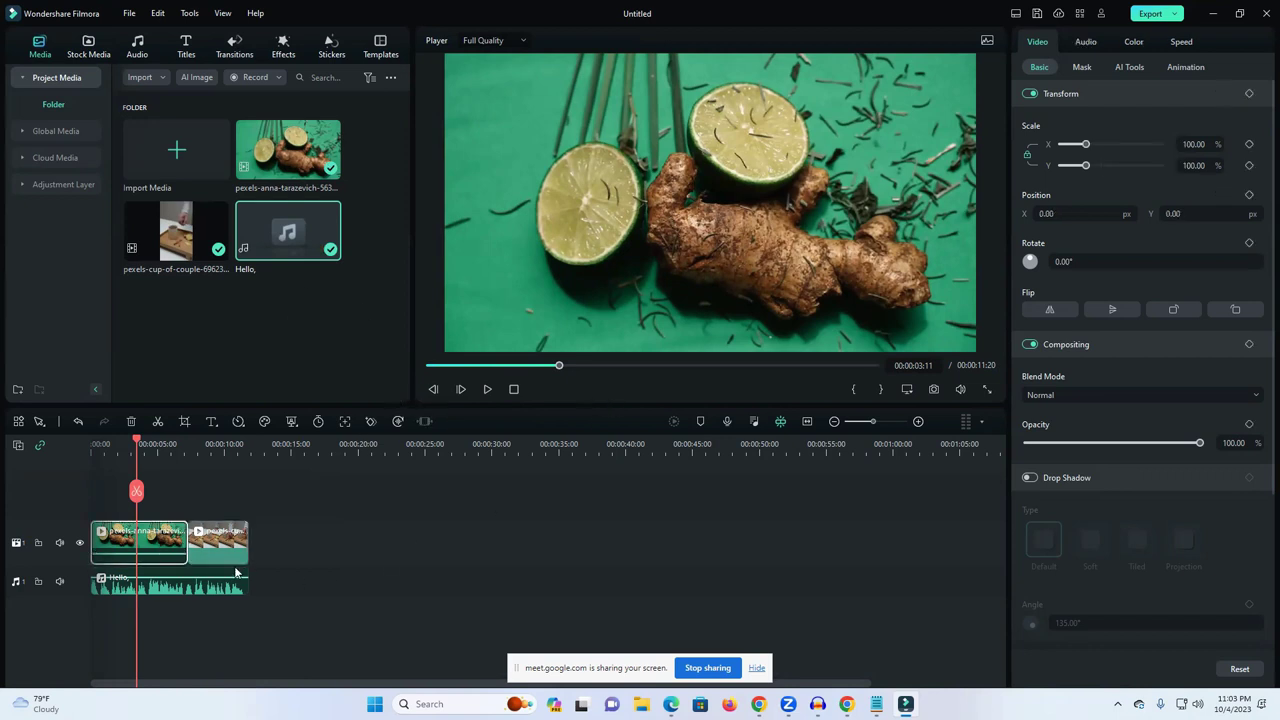
drag(184, 530, 184, 527)
click(1127, 42)
click(1109, 489)
drag(1168, 492, 1122, 491)
mouse_move(1115, 445)
mouse_down()
mouse_move(1151, 446)
mouse_move(1029, 447)
mouse_move(1126, 444)
mouse_up()
drag(1118, 537, 1179, 536)
mouse_move(1130, 491)
mouse_down()
mouse_move(1094, 490)
mouse_move(1112, 487)
mouse_up()
Step: Set the lime-and-ginger clip's exposure to 16.60 in its light adjustments
scroll(1108, 543, down, 2)
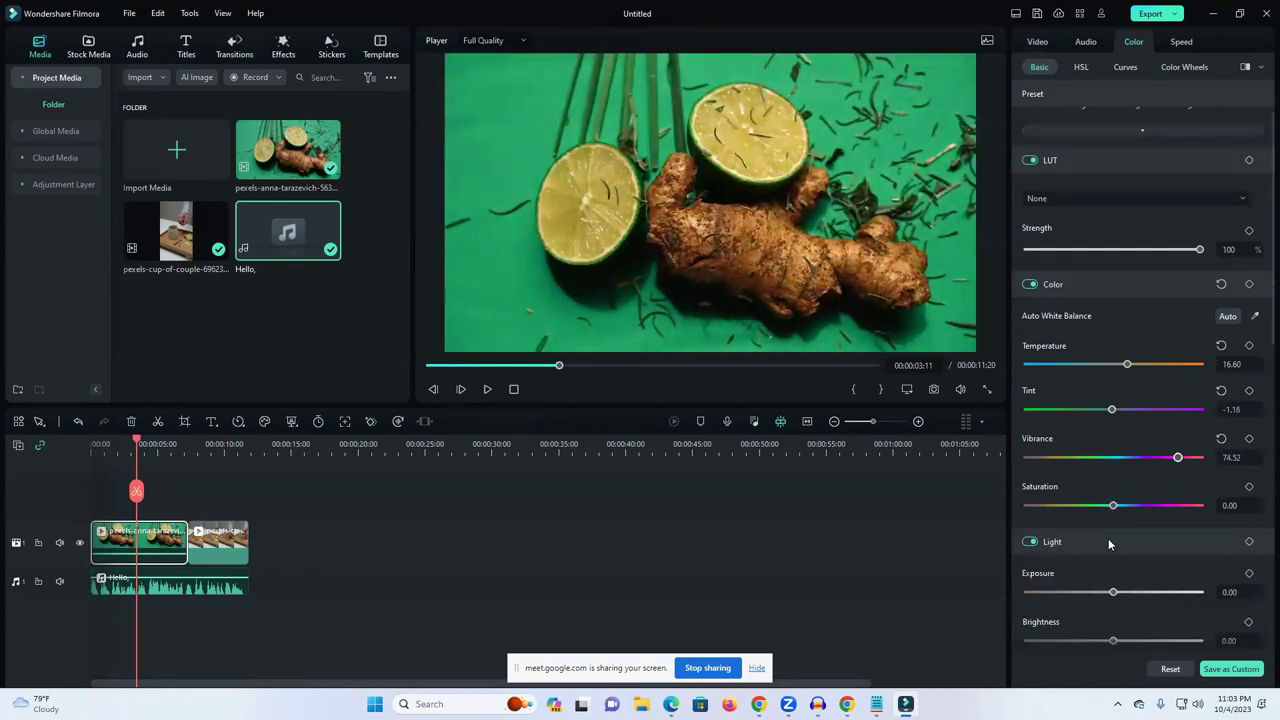
mouse_move(1113, 593)
mouse_down()
mouse_move(1142, 592)
mouse_move(1127, 591)
mouse_up()
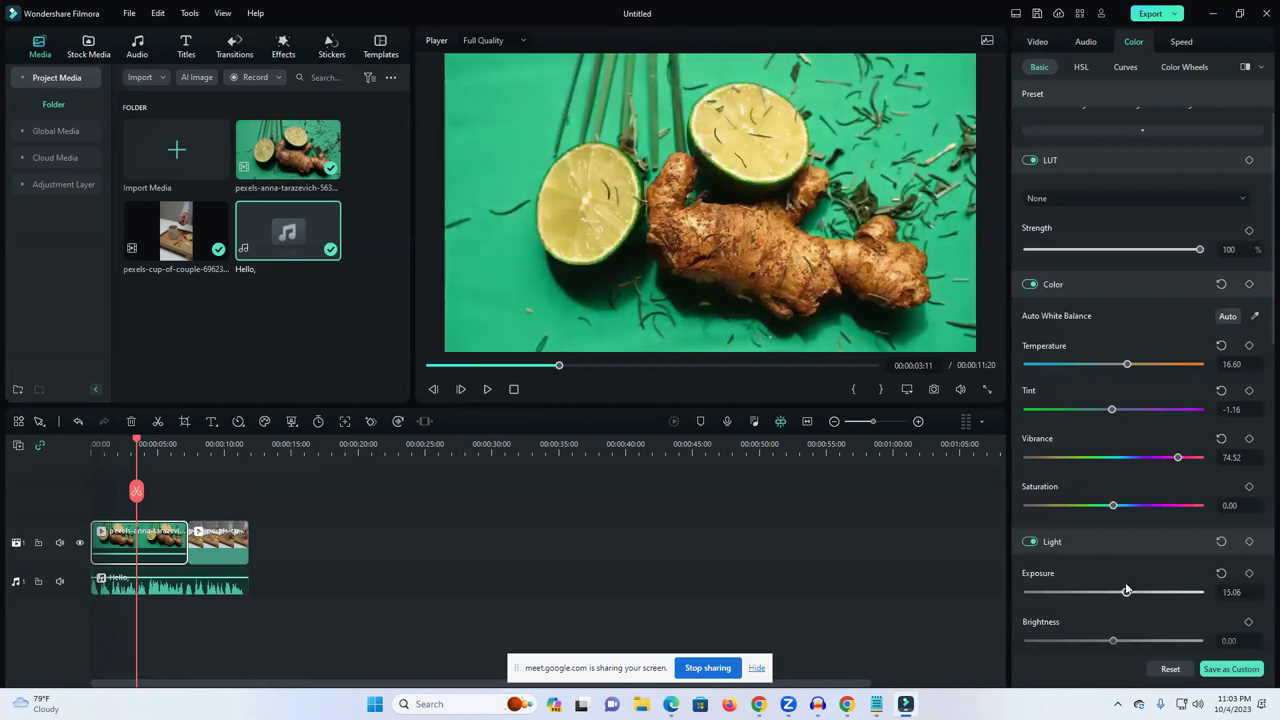
scroll(1128, 585, down, 2)
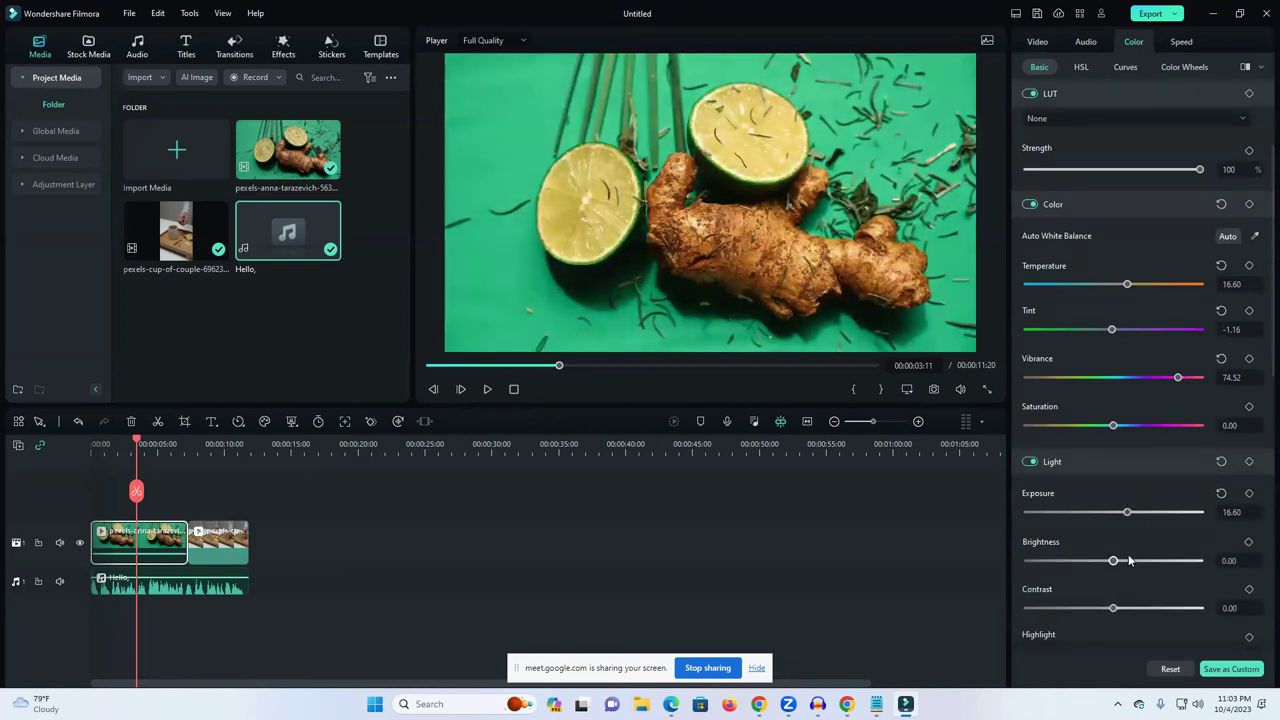
mouse_move(1119, 565)
mouse_down()
mouse_move(1130, 563)
mouse_move(1117, 563)
mouse_up()
scroll(1128, 201, up, 4)
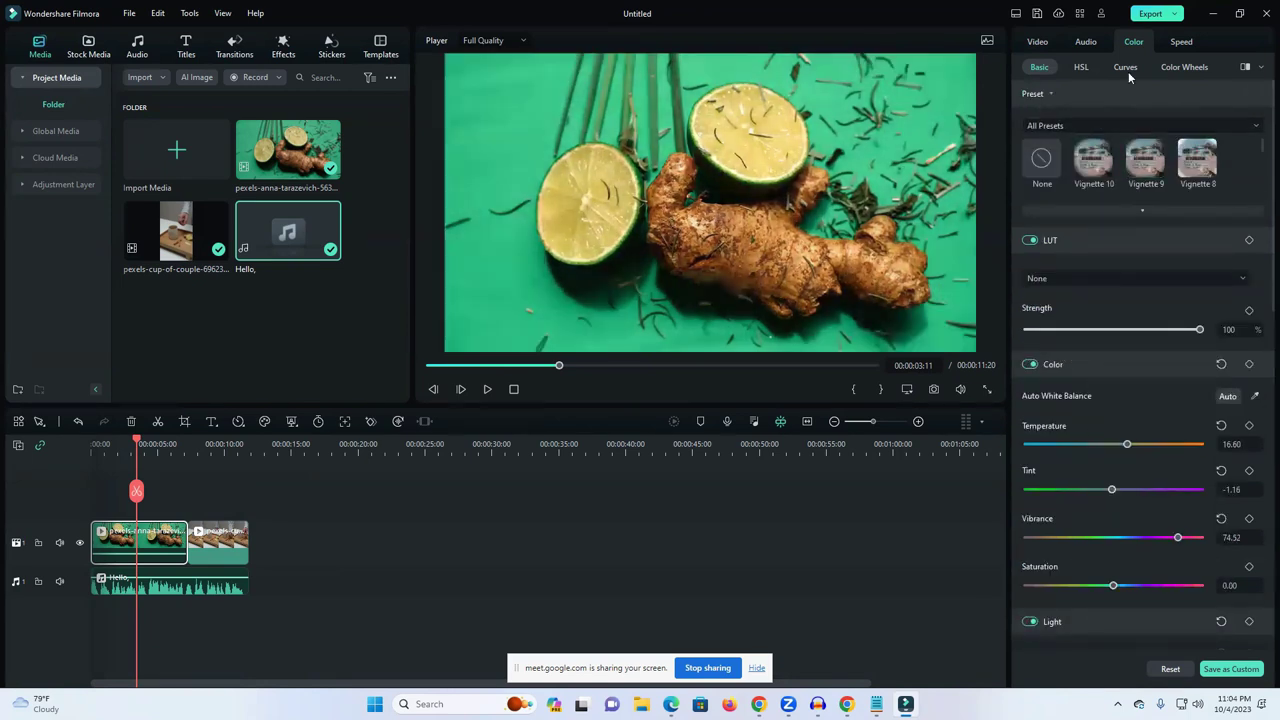
Step: Review the lime-and-ginger clip's speed, audio and equalizer options, and return the playhead to the start of the timeline
click(1178, 42)
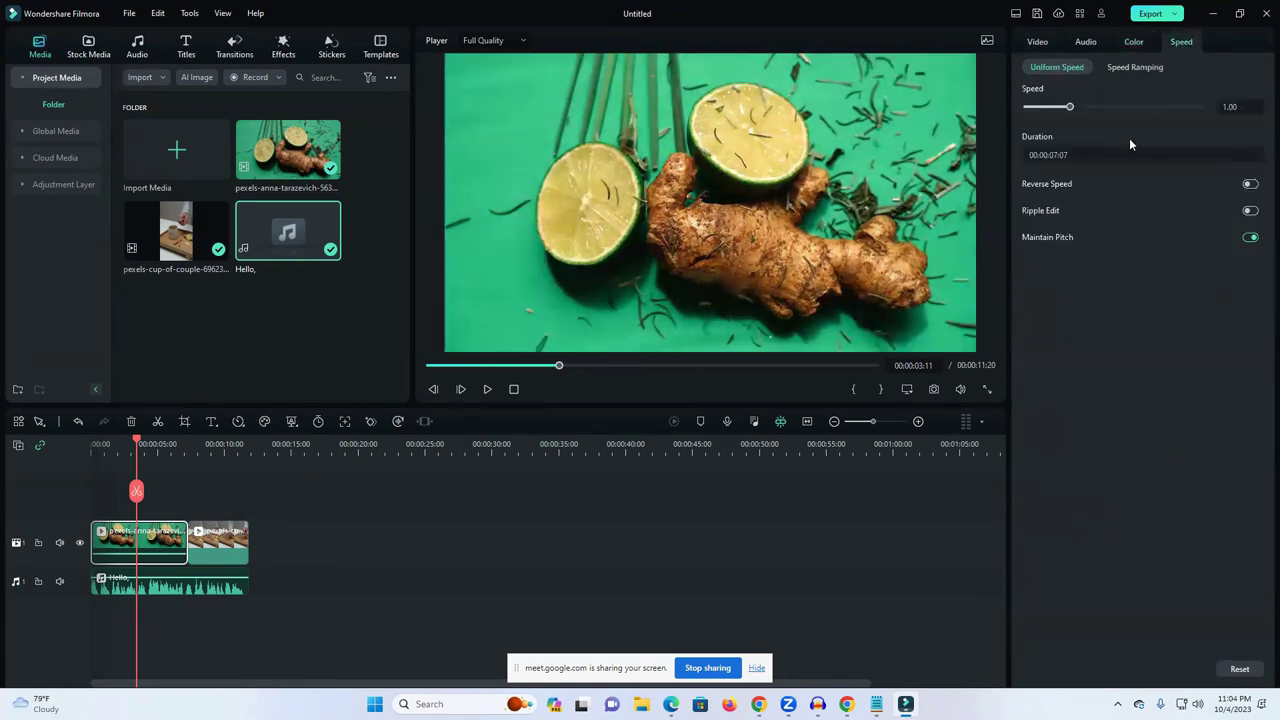
click(1087, 43)
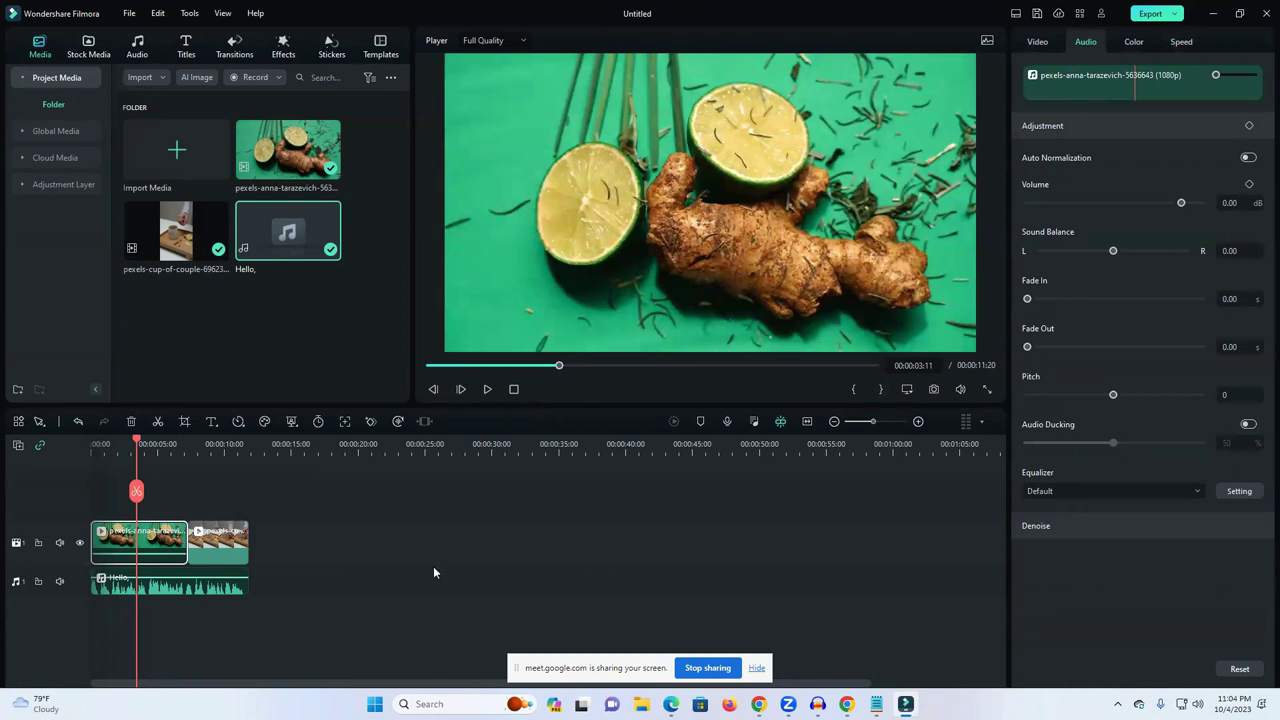
click(487, 389)
click(486, 392)
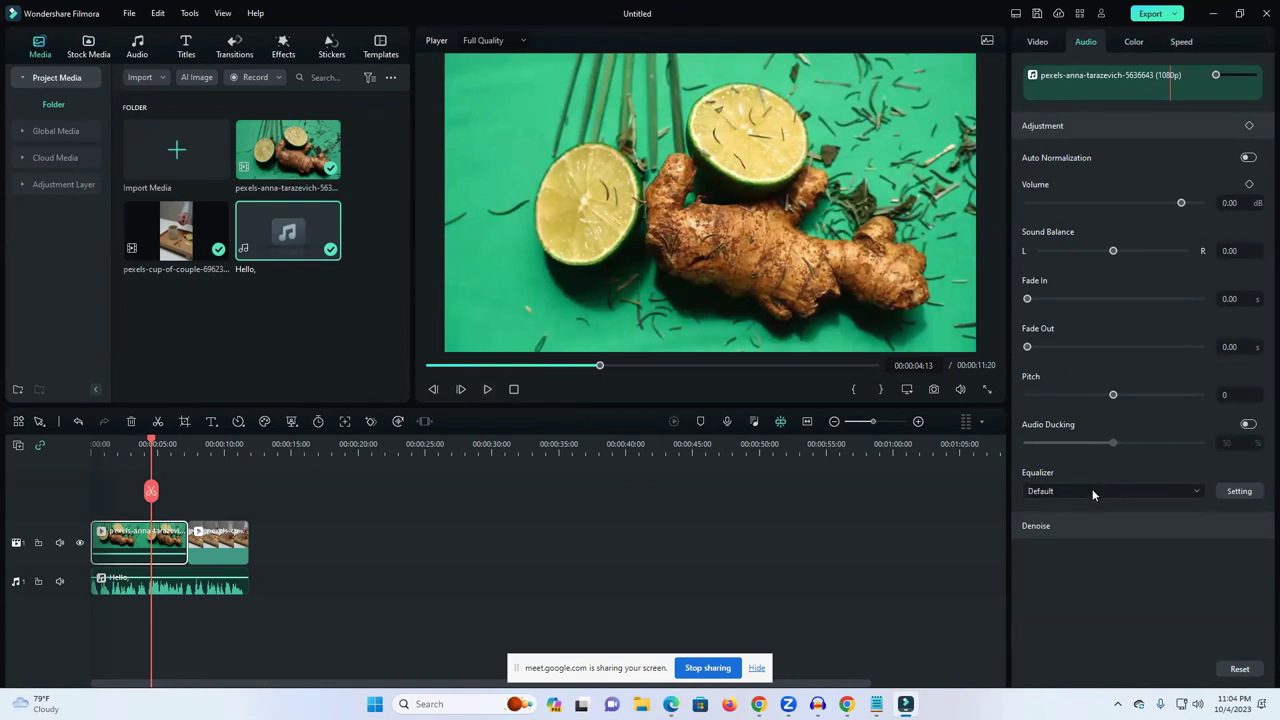
click(1093, 491)
scroll(1084, 467, down, 3)
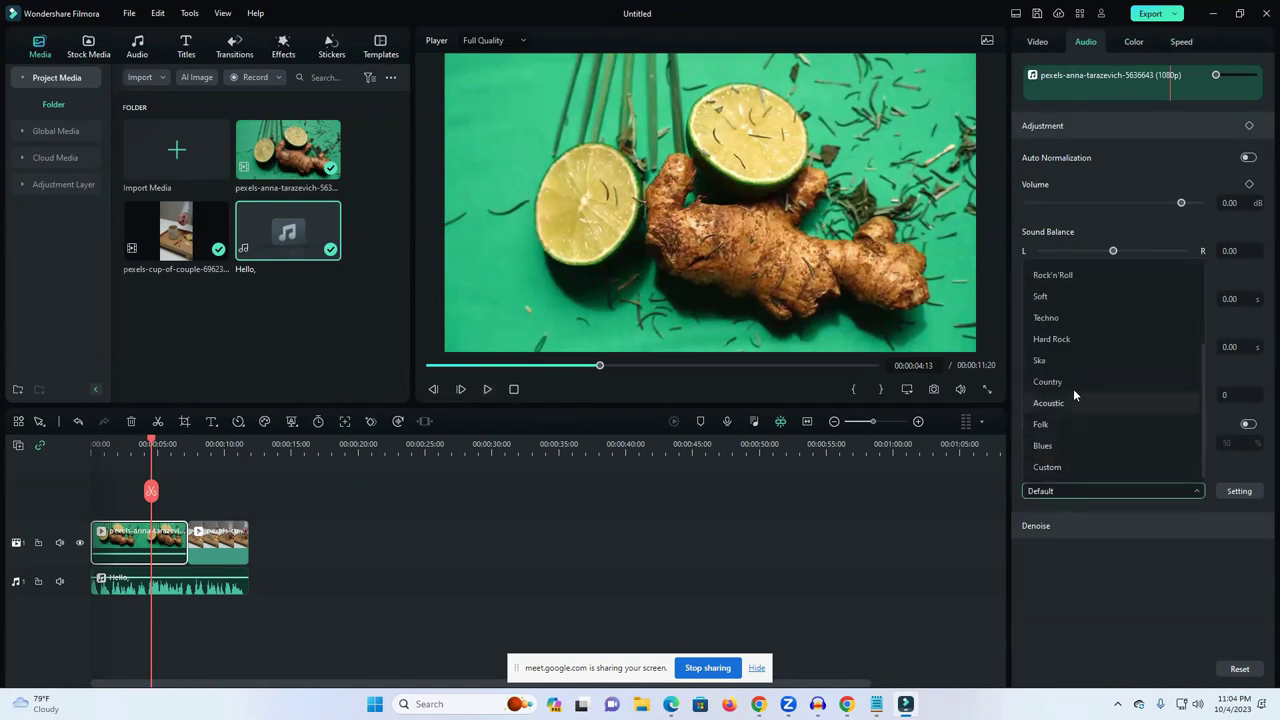
scroll(1072, 360, up, 3)
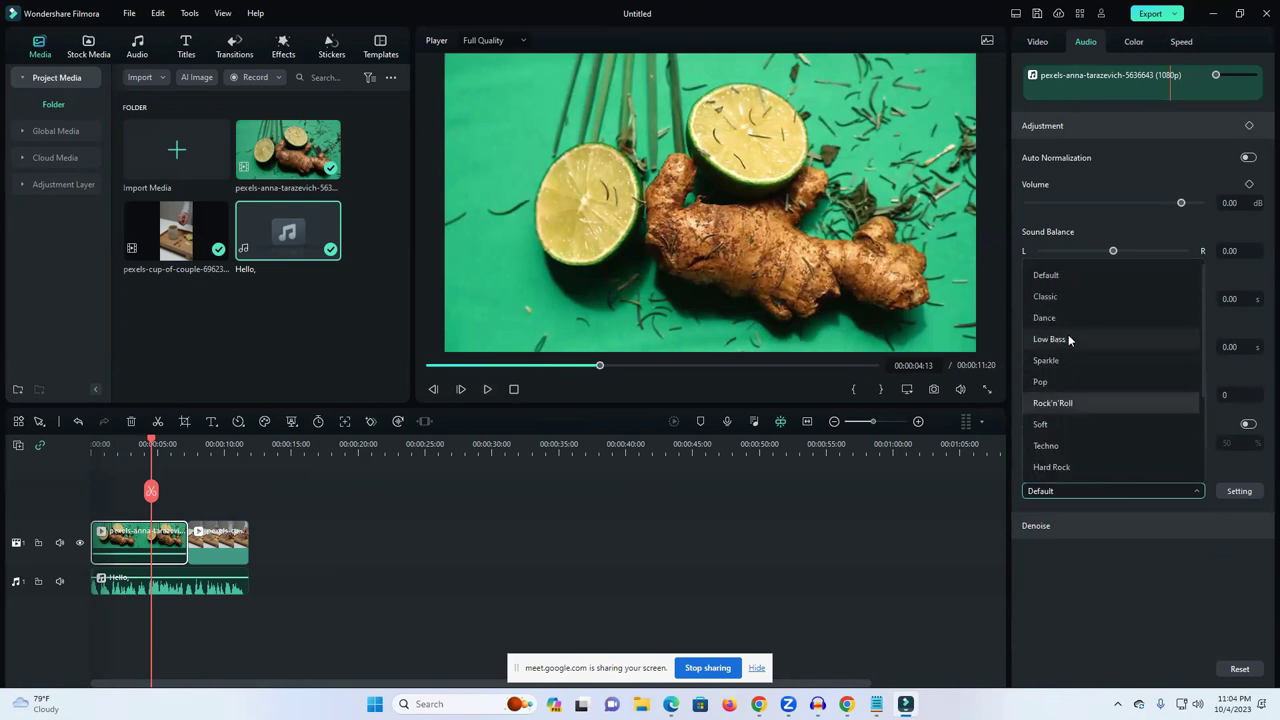
click(917, 552)
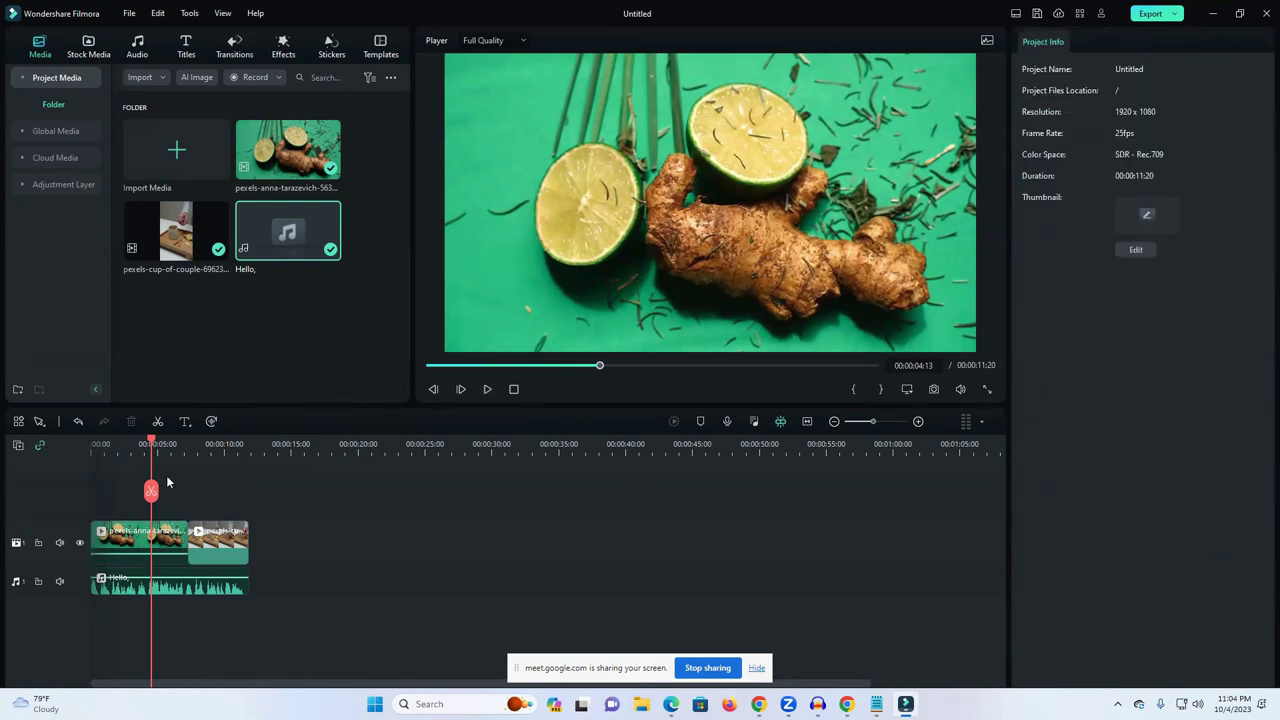
drag(152, 444, 28, 467)
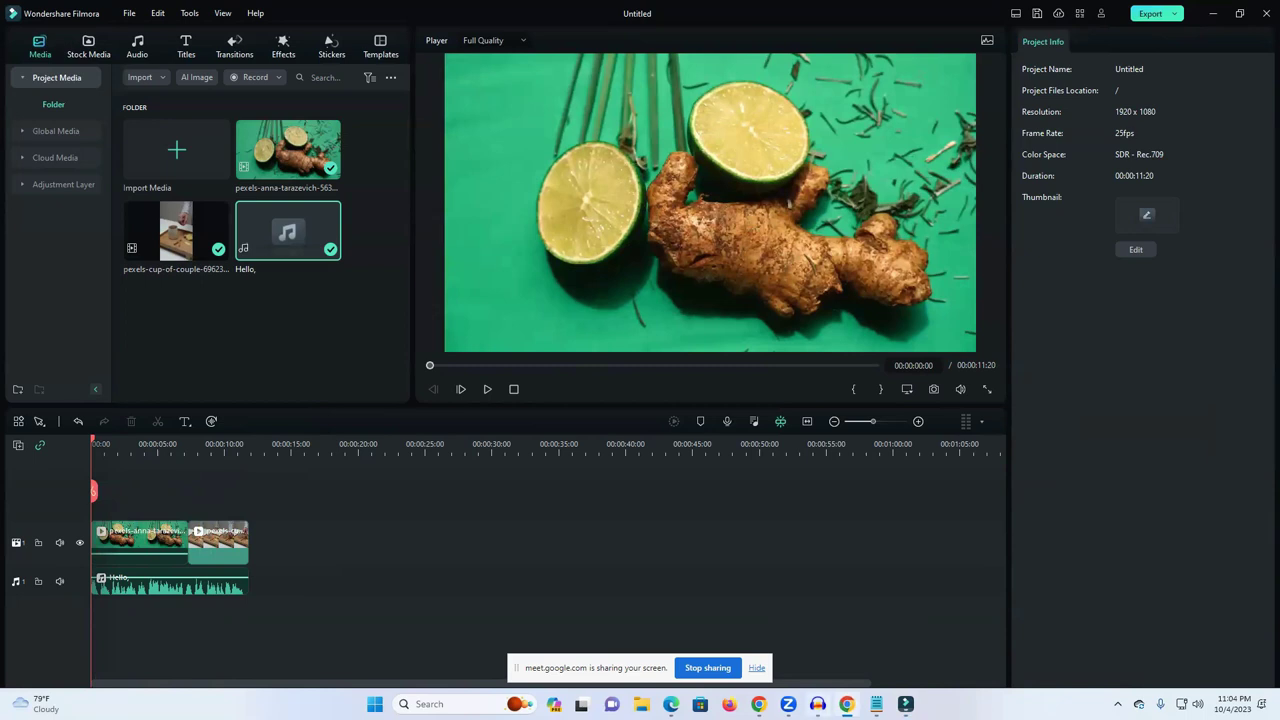
Step: Switch to Google Translate in Chrome and highlight the script's opening lines from "Hello, everyone!" through "Ginger!"
click(758, 704)
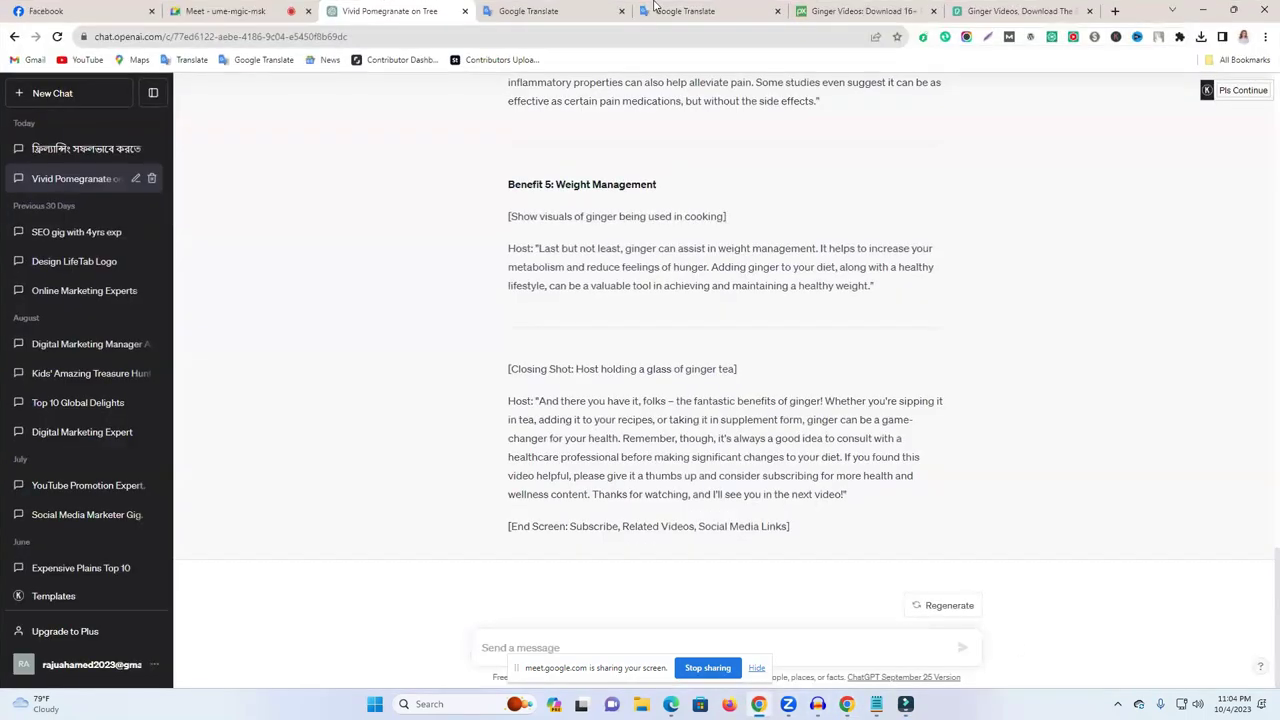
click(685, 12)
key(ctrl+a)
click(418, 229)
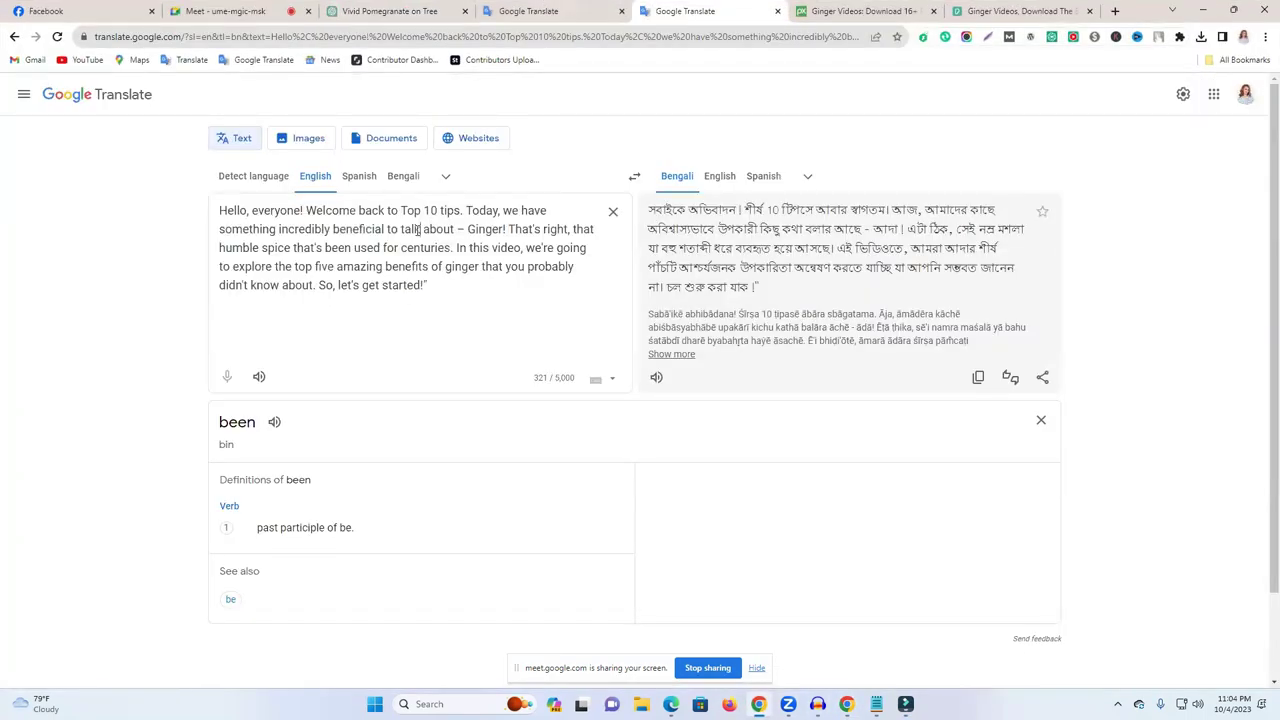
drag(505, 229, 198, 199)
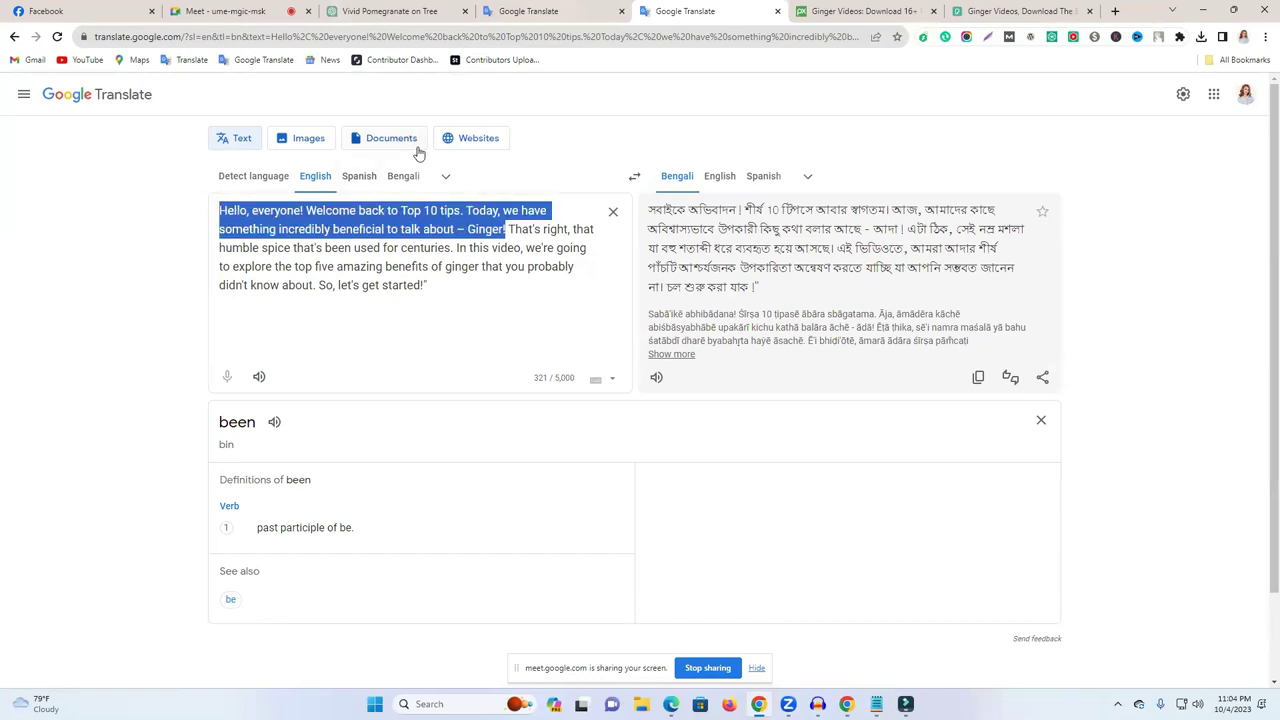
Step: Switch to Adobe Express's Animate from audio page in Edge and choose the character Mark
click(671, 704)
click(140, 10)
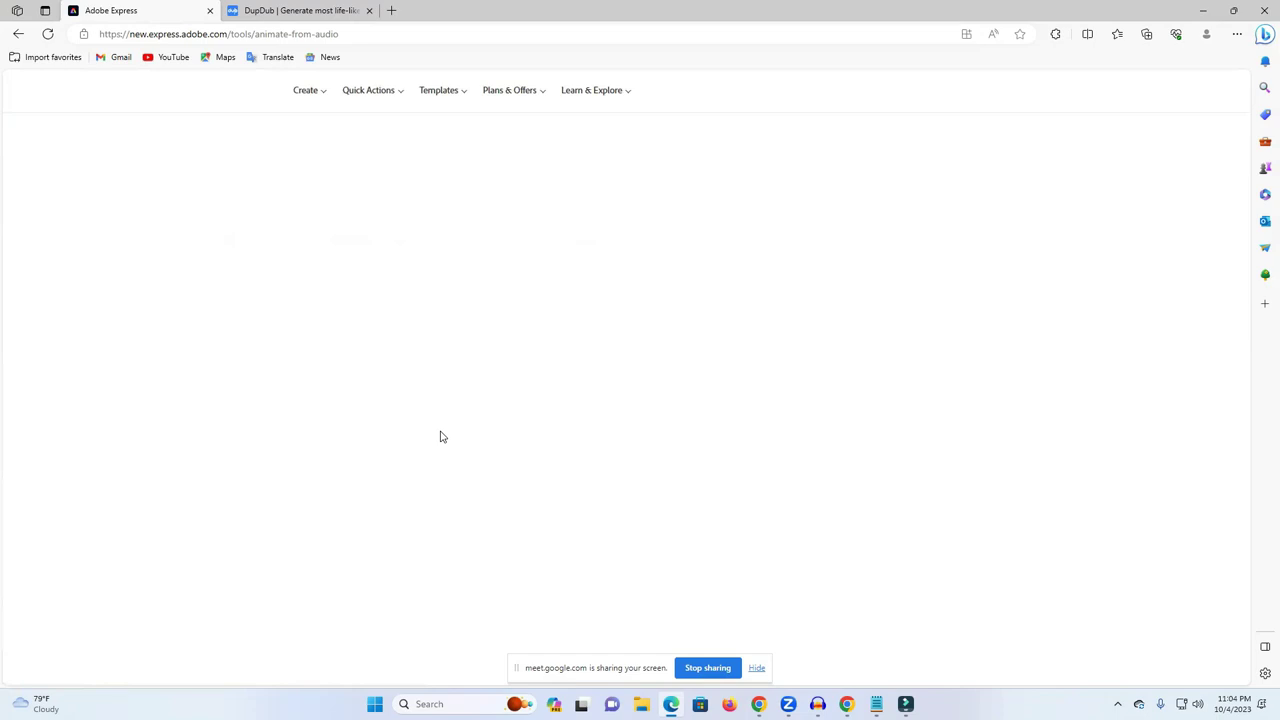
scroll(960, 440, down, 2)
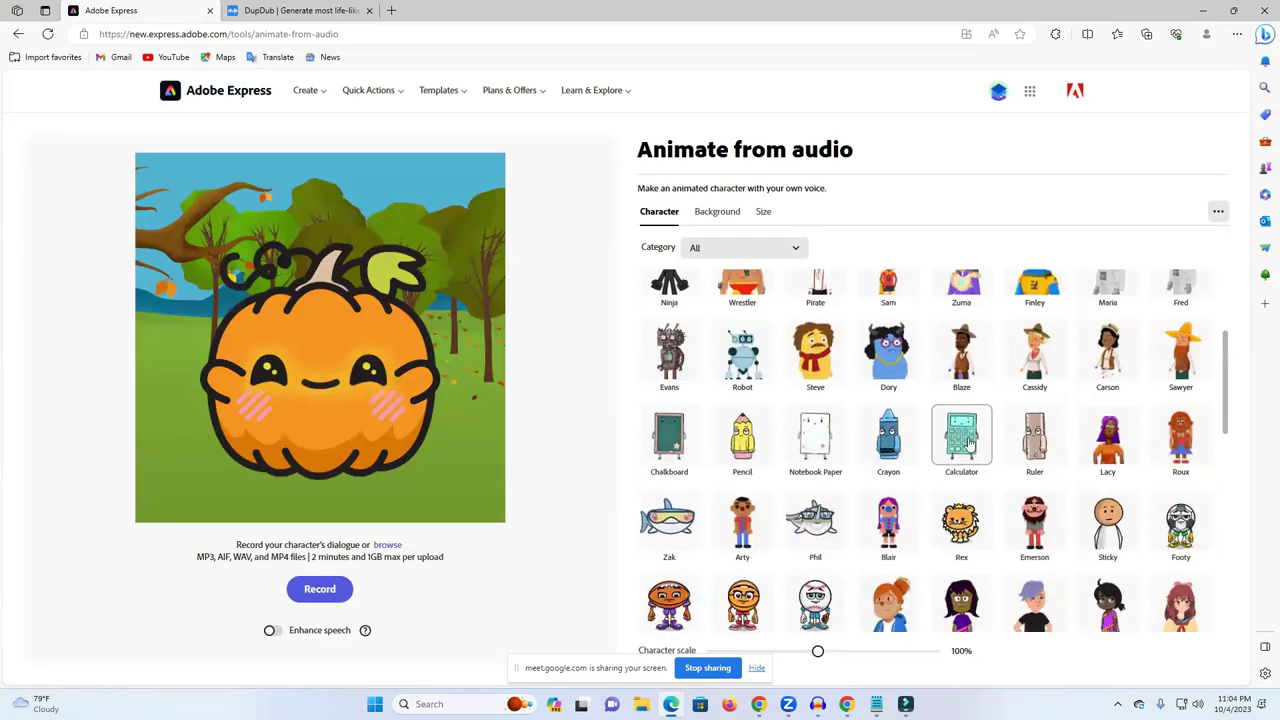
scroll(950, 500, down, 4)
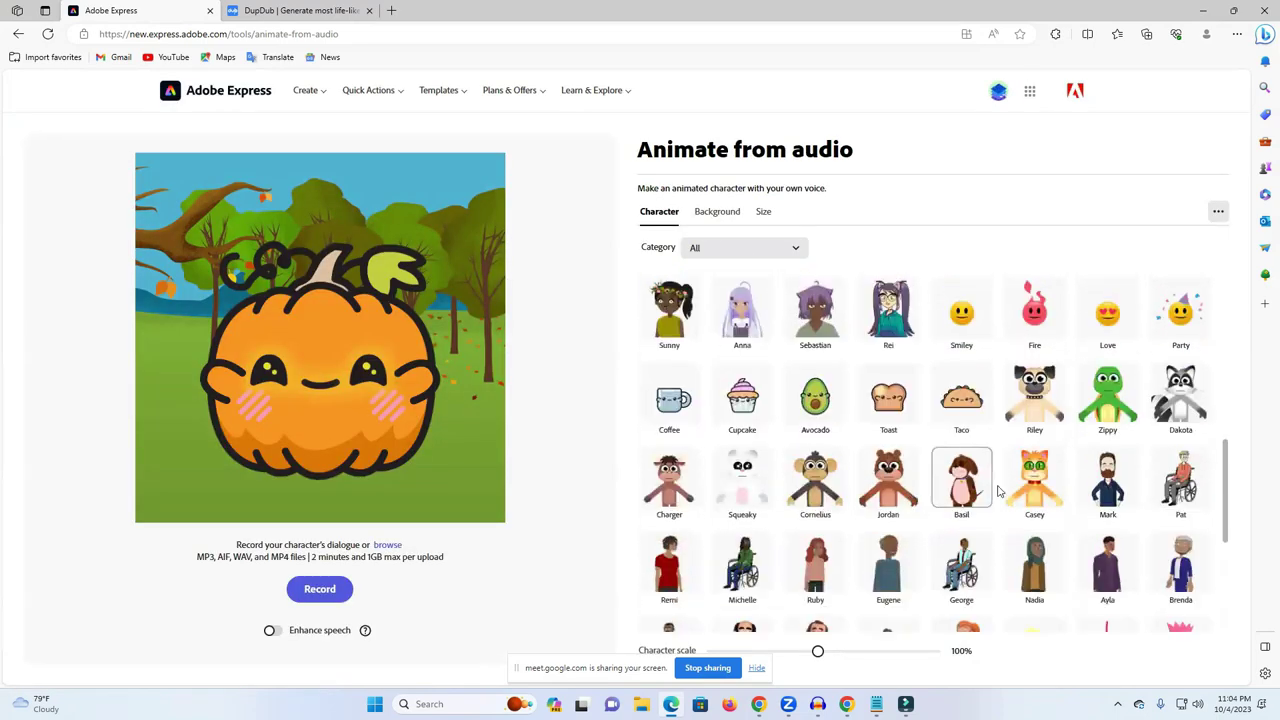
scroll(997, 490, down, 1)
click(1108, 440)
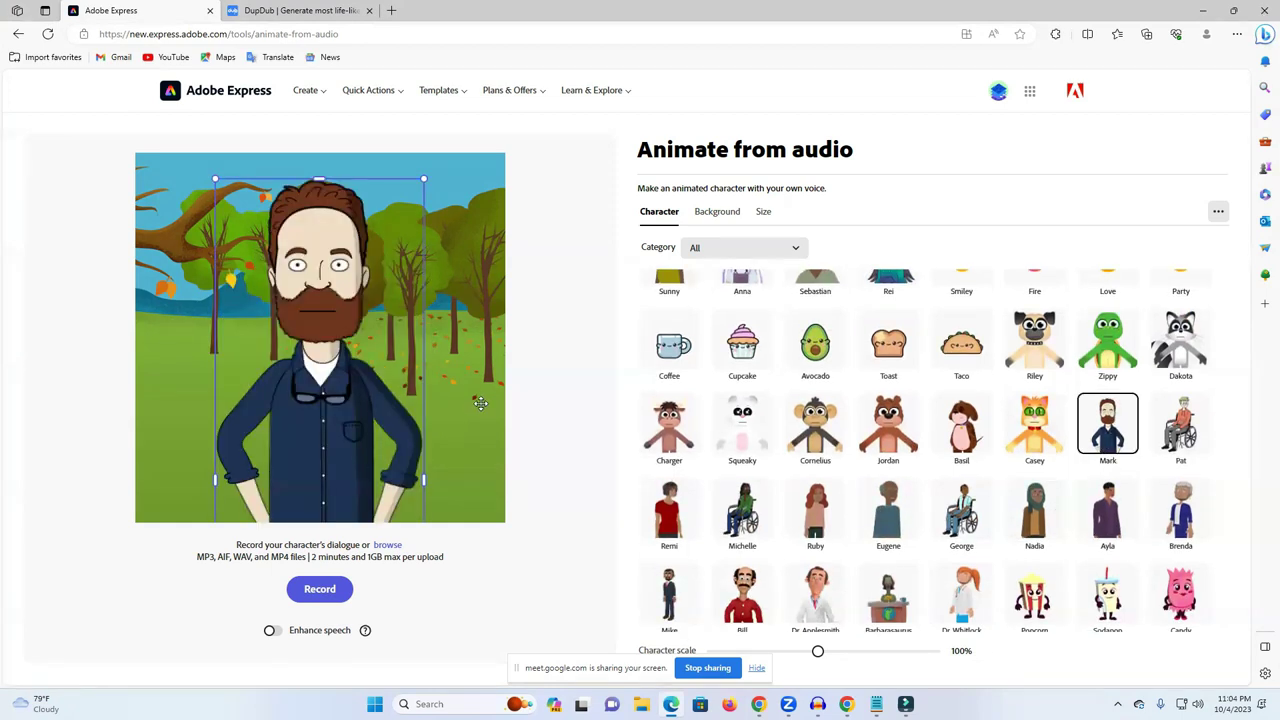
Step: Look through the available backgrounds and set the animation size to Landscape, 1200 x 608
click(741, 213)
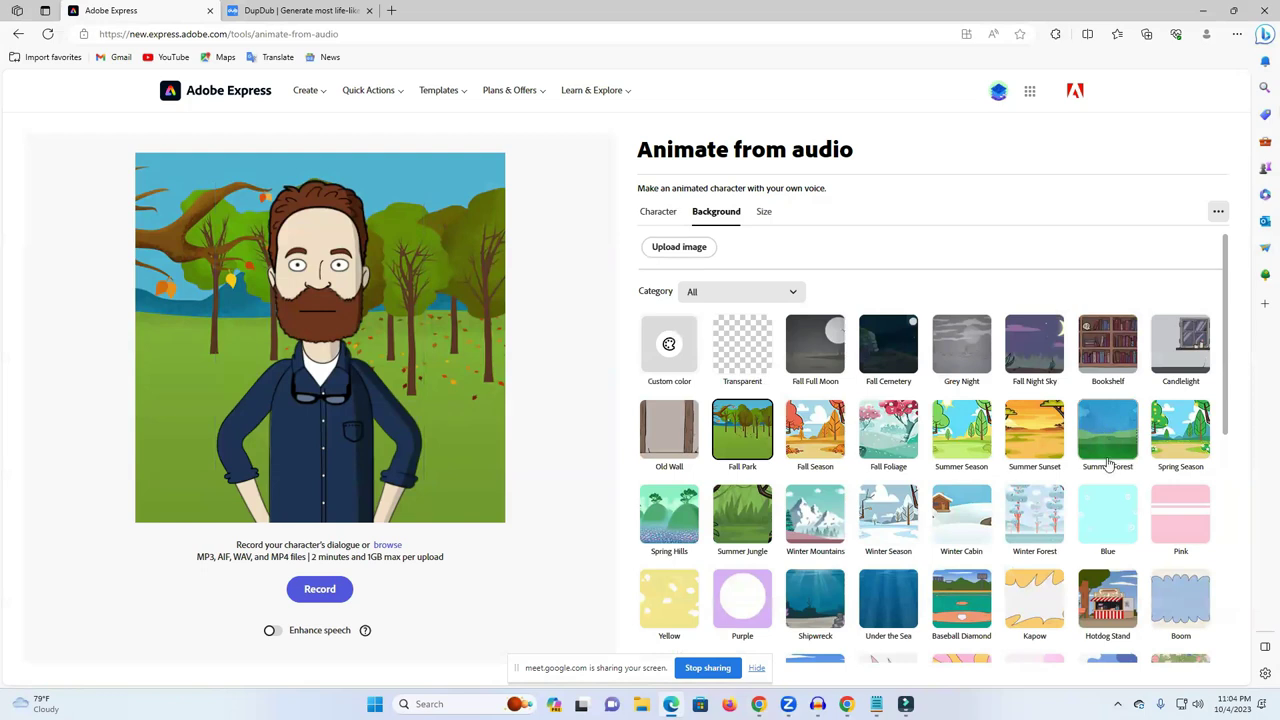
scroll(1091, 473, down, 1)
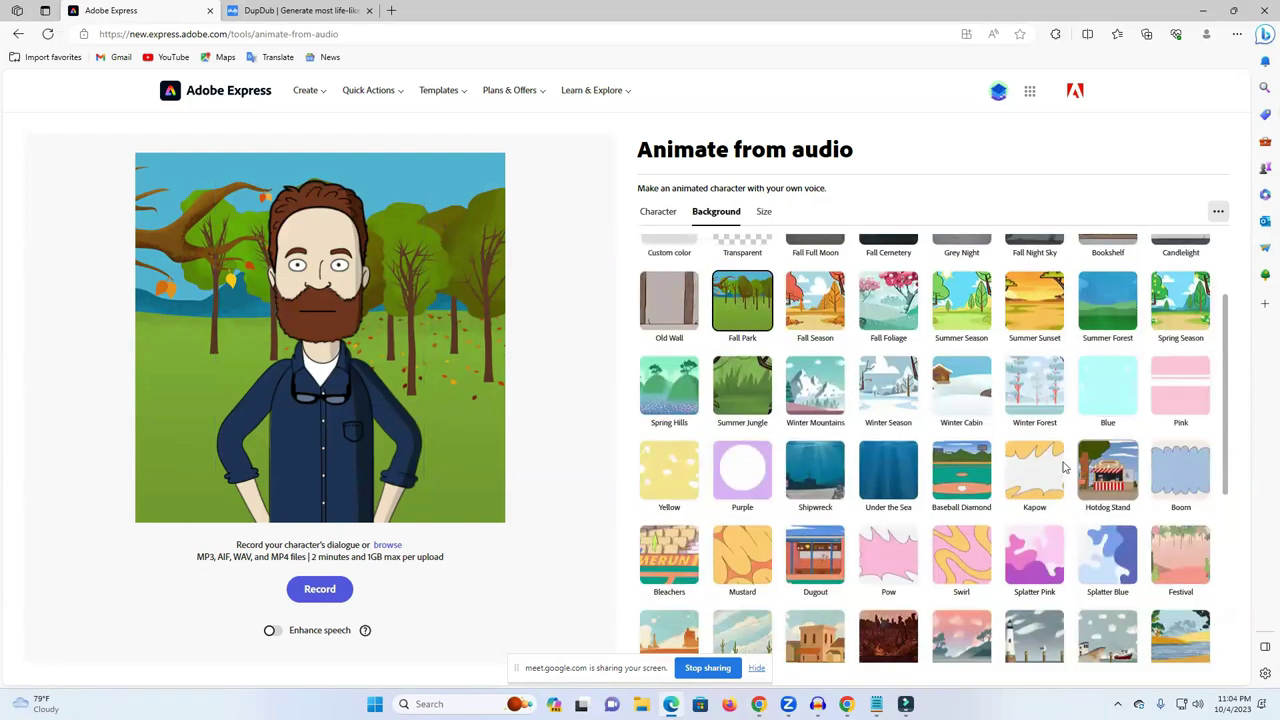
scroll(1063, 467, down, 3)
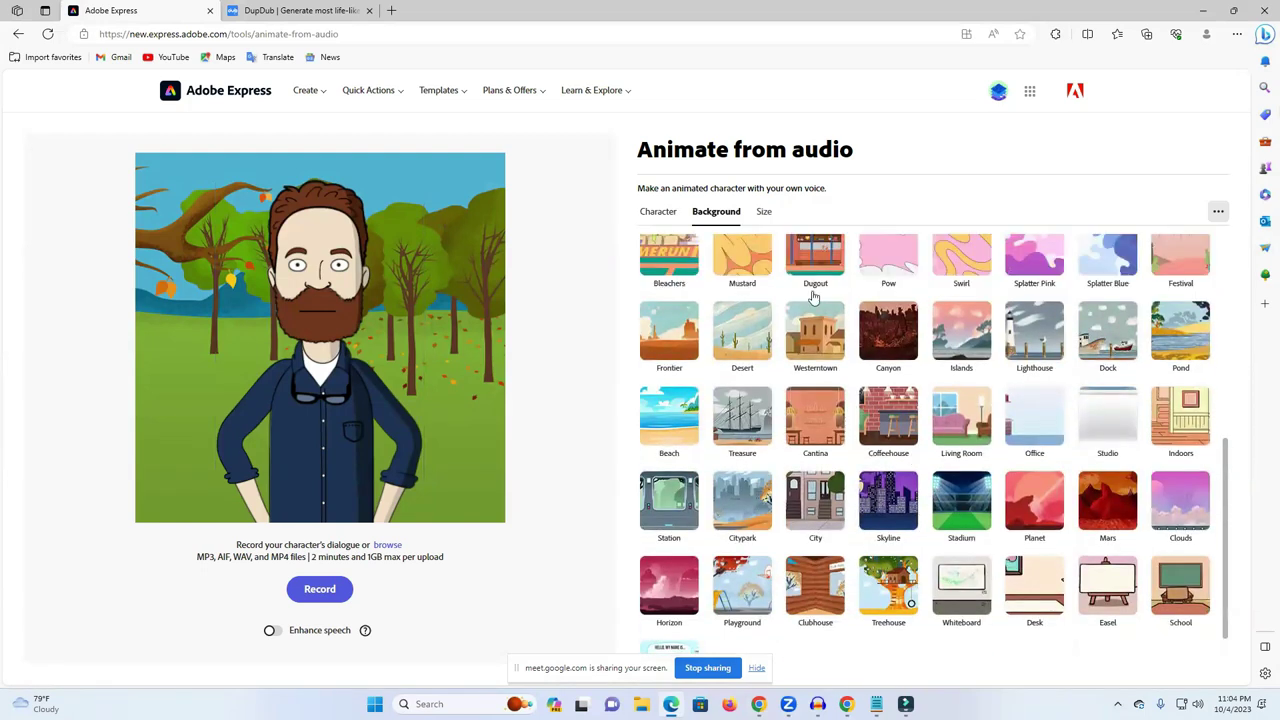
click(762, 211)
click(860, 303)
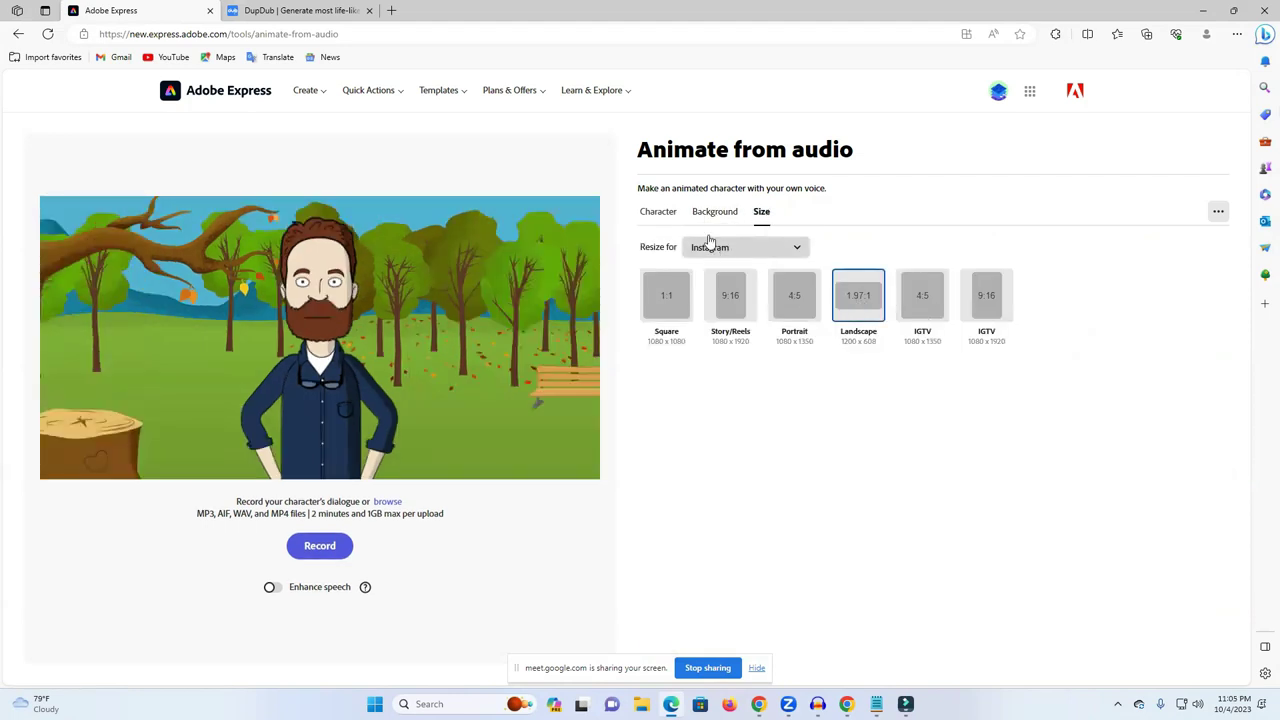
Step: Replace the Fall Park background with the solid blue custom color #030CFF
click(706, 214)
scroll(774, 417, down, 3)
scroll(935, 592, up, 6)
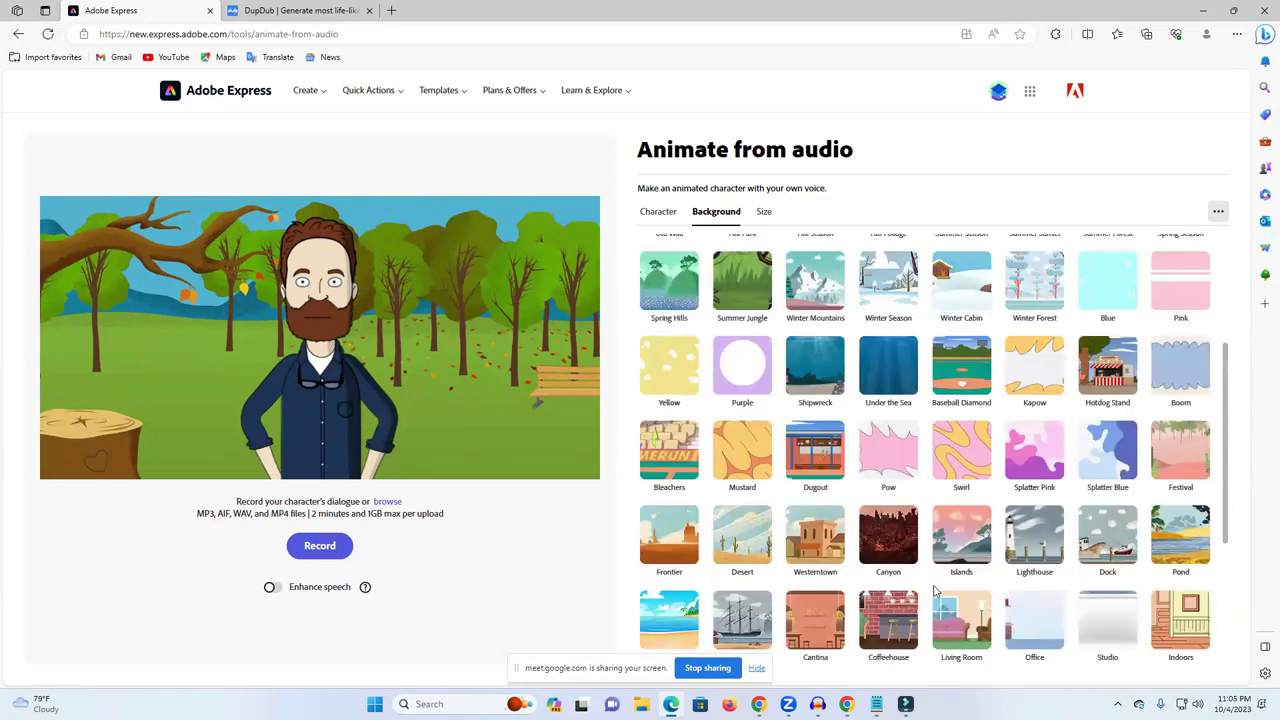
click(688, 344)
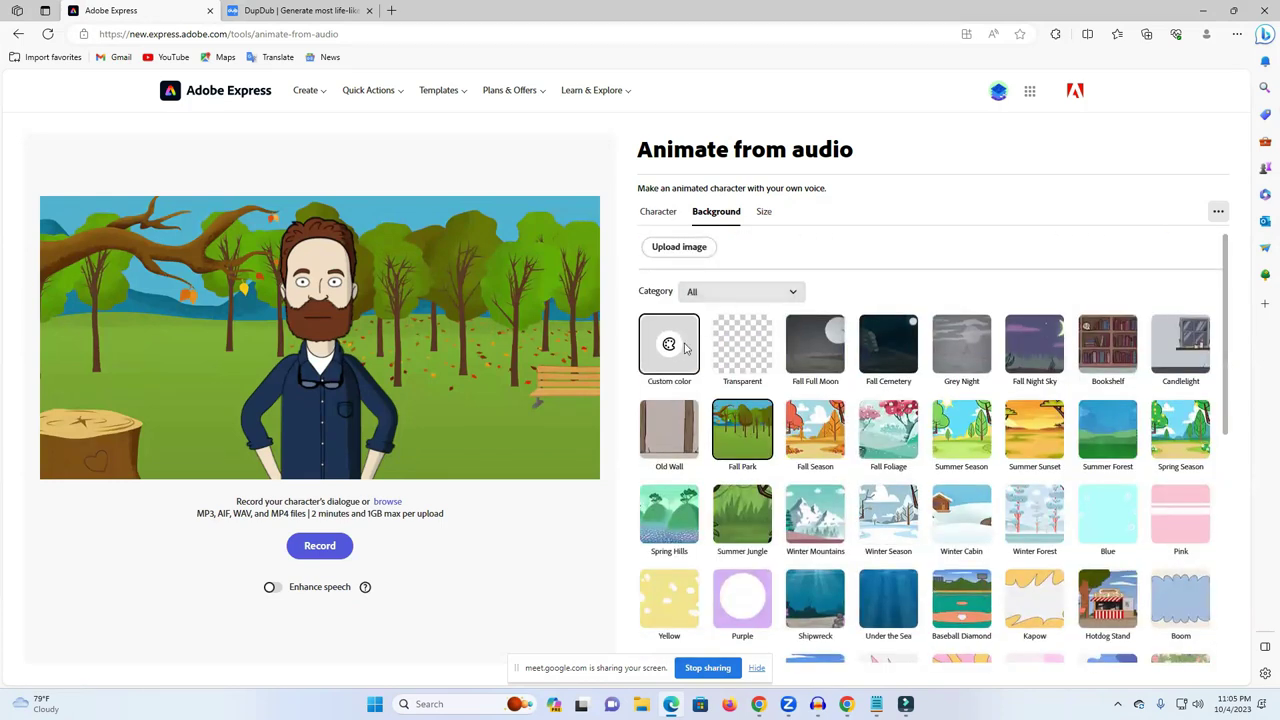
click(729, 398)
click(750, 398)
click(797, 419)
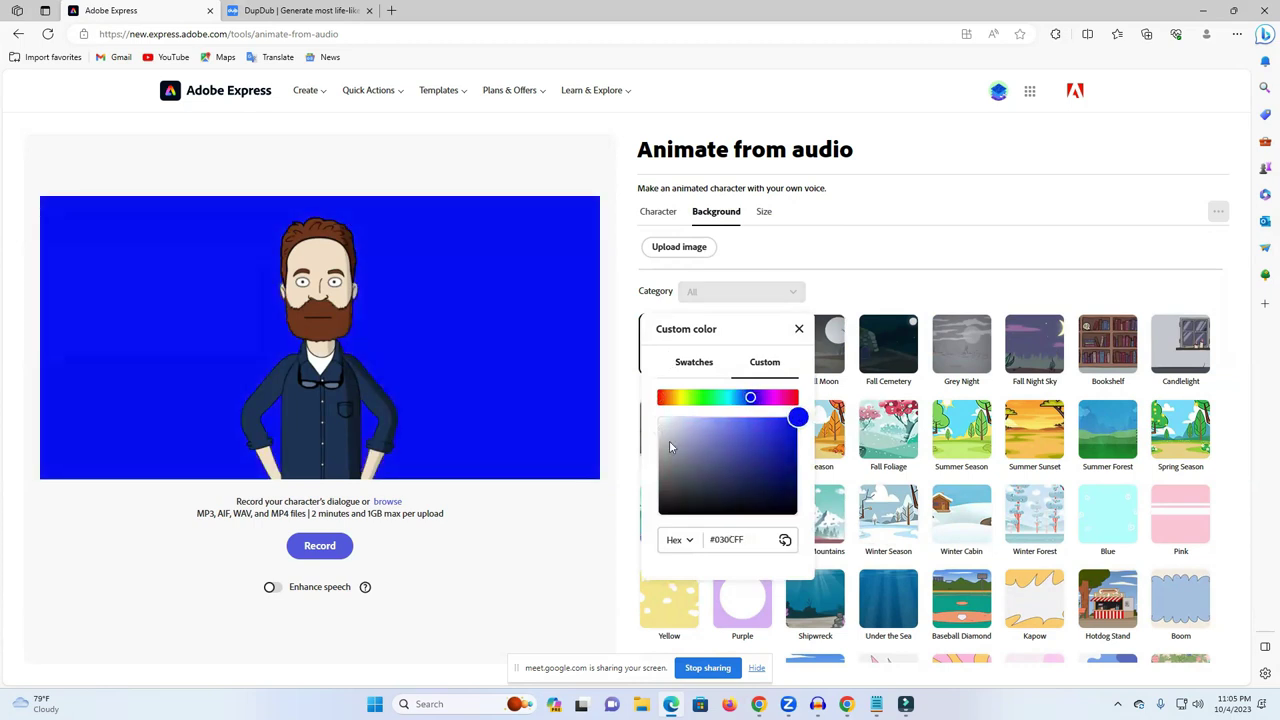
click(556, 511)
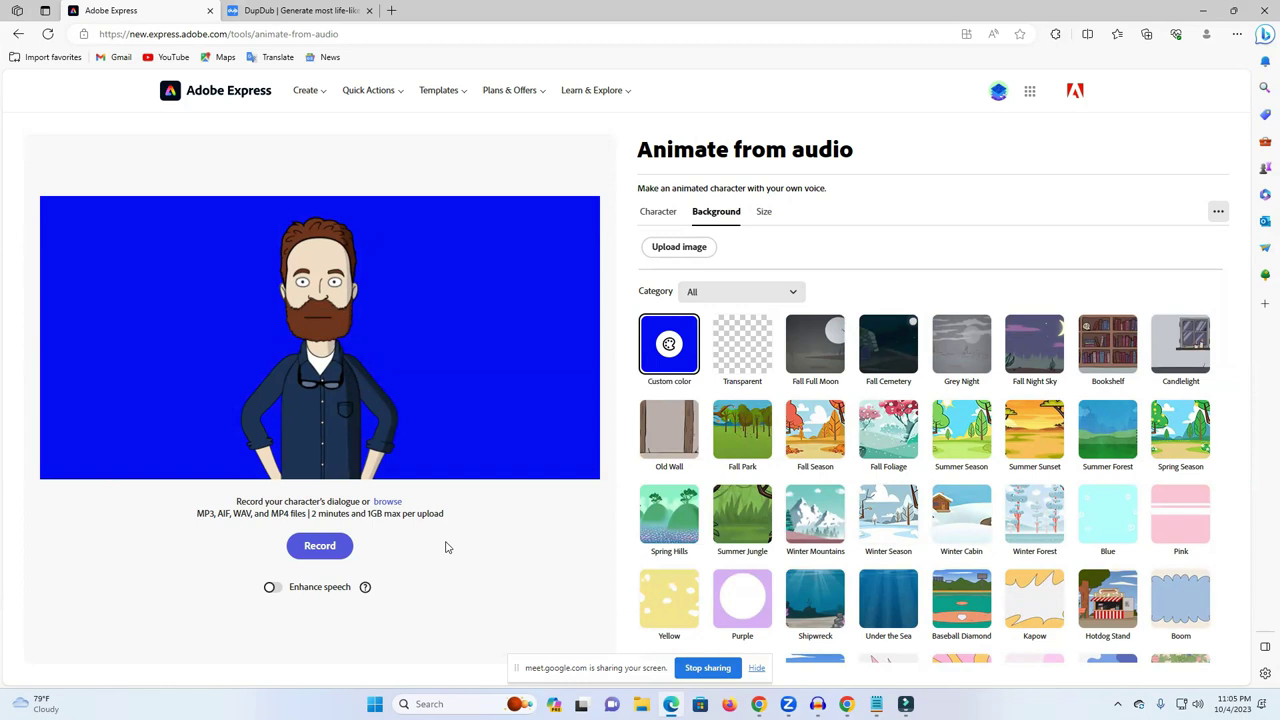
click(320, 547)
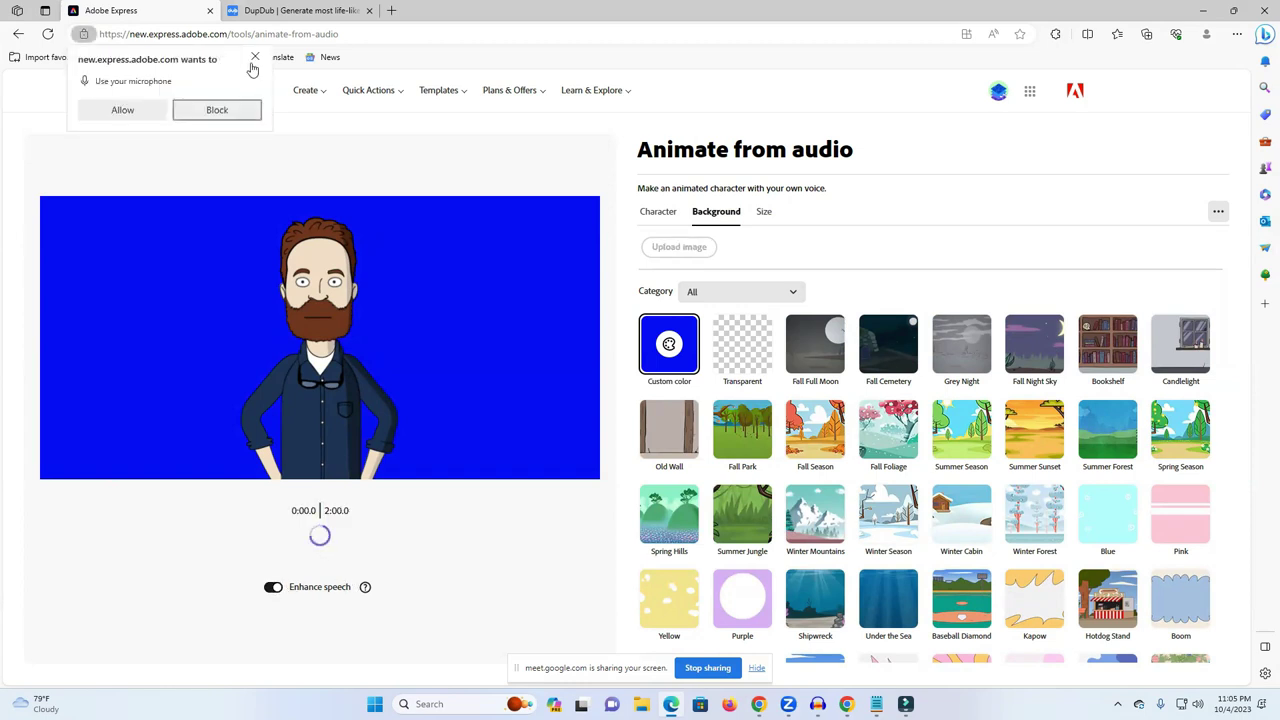
click(306, 162)
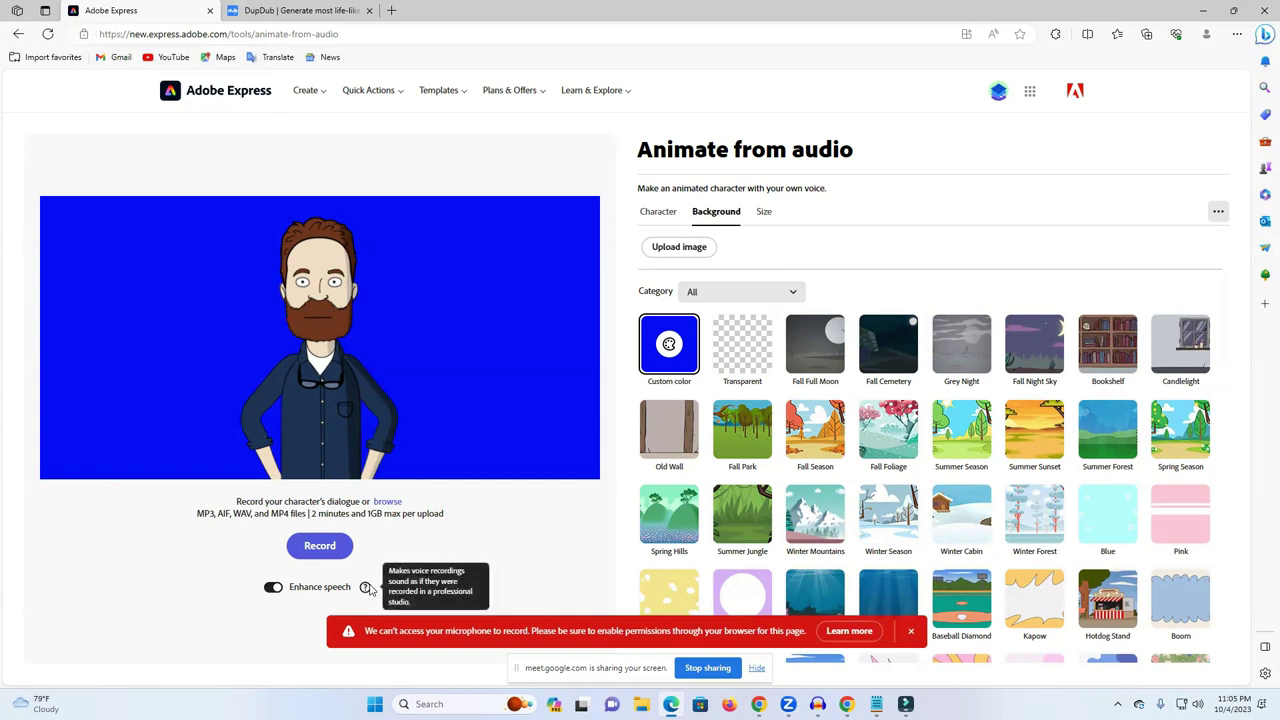
click(600, 663)
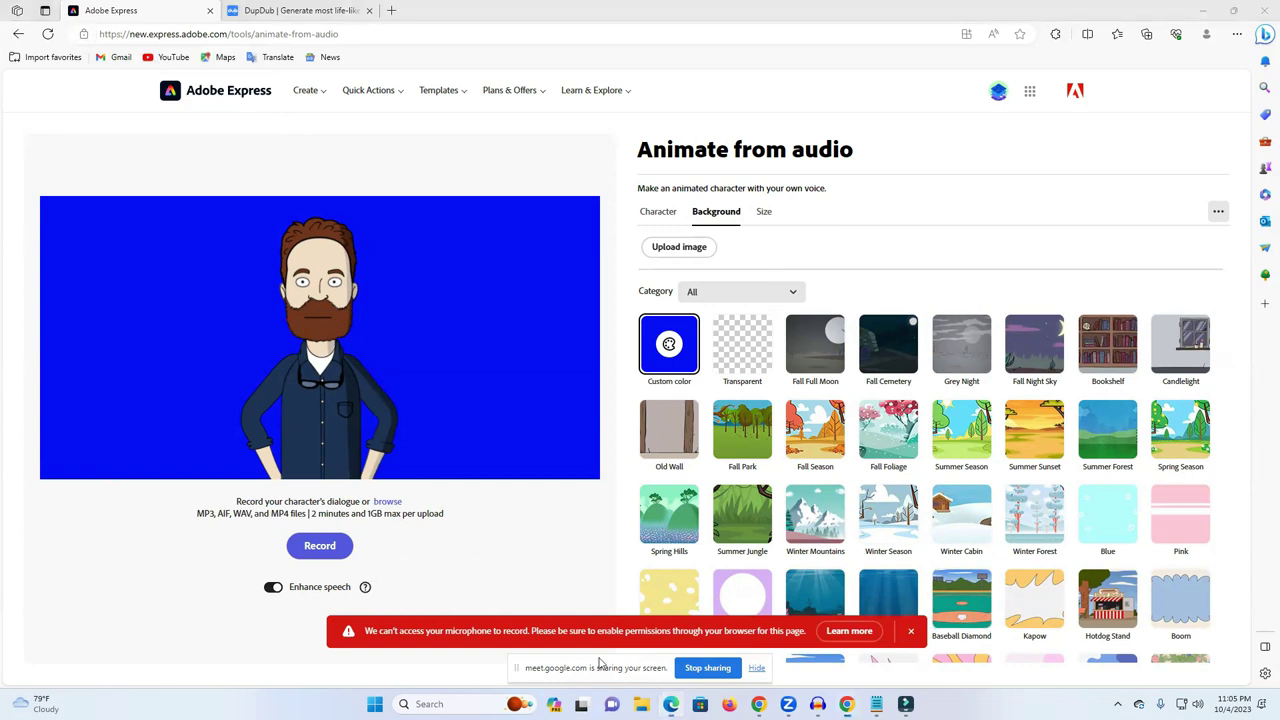
click(660, 213)
scroll(730, 400, down, 5)
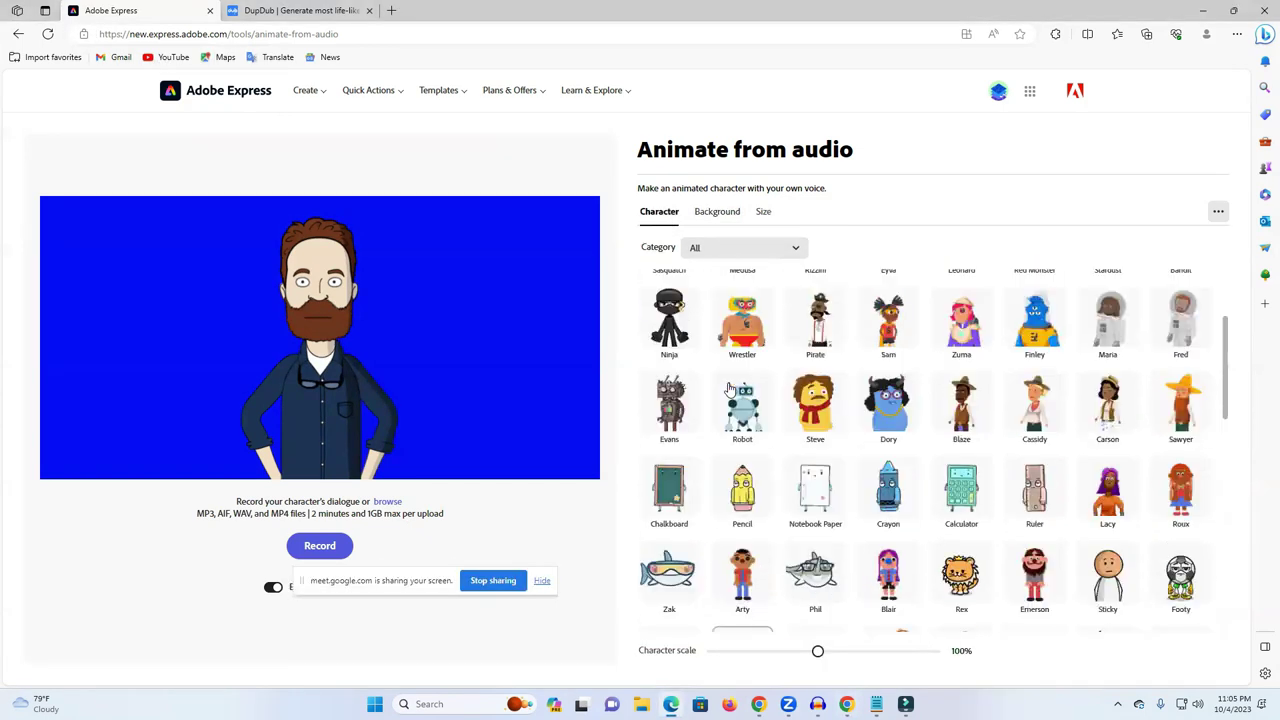
scroll(730, 390, up, 2)
click(322, 545)
click(122, 110)
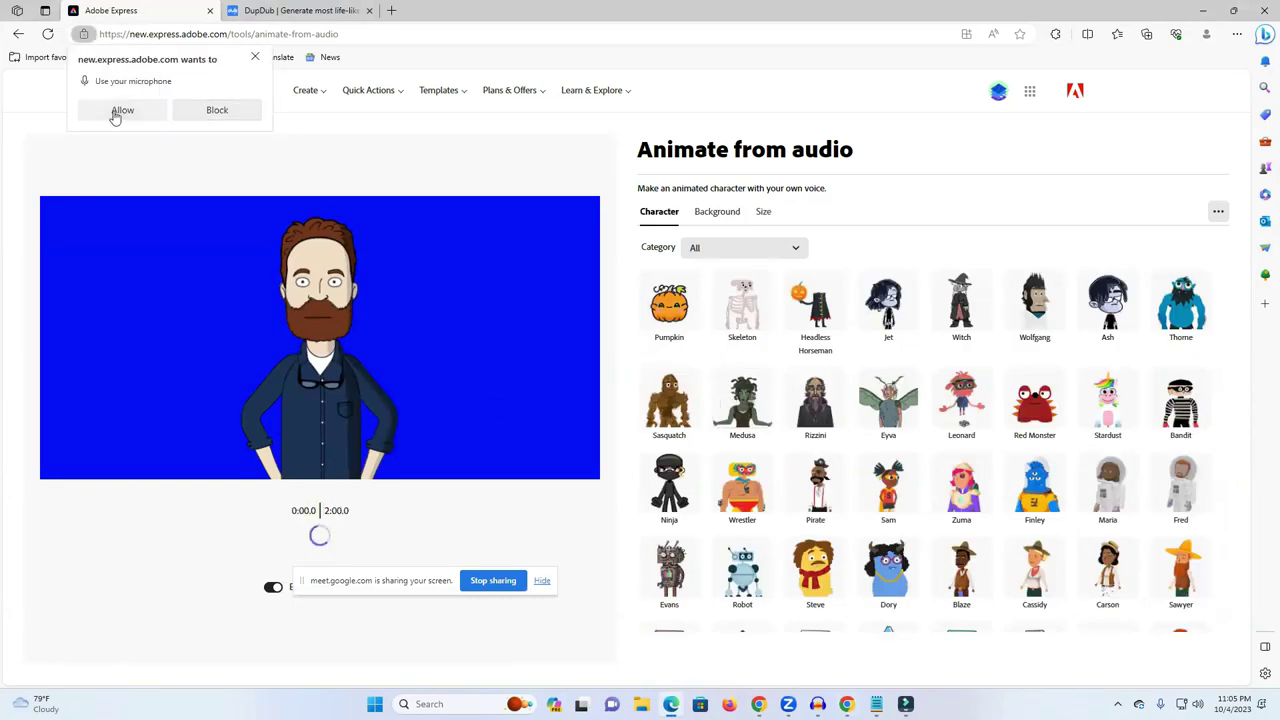
click(272, 587)
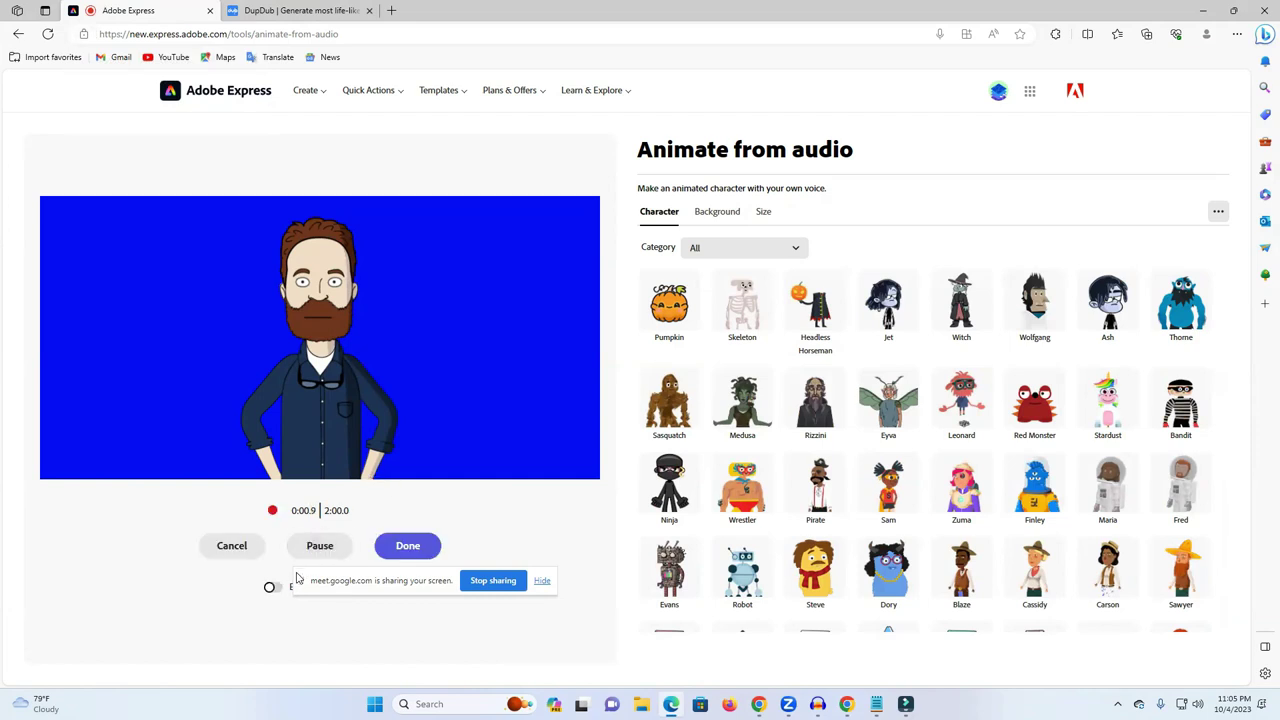
click(238, 550)
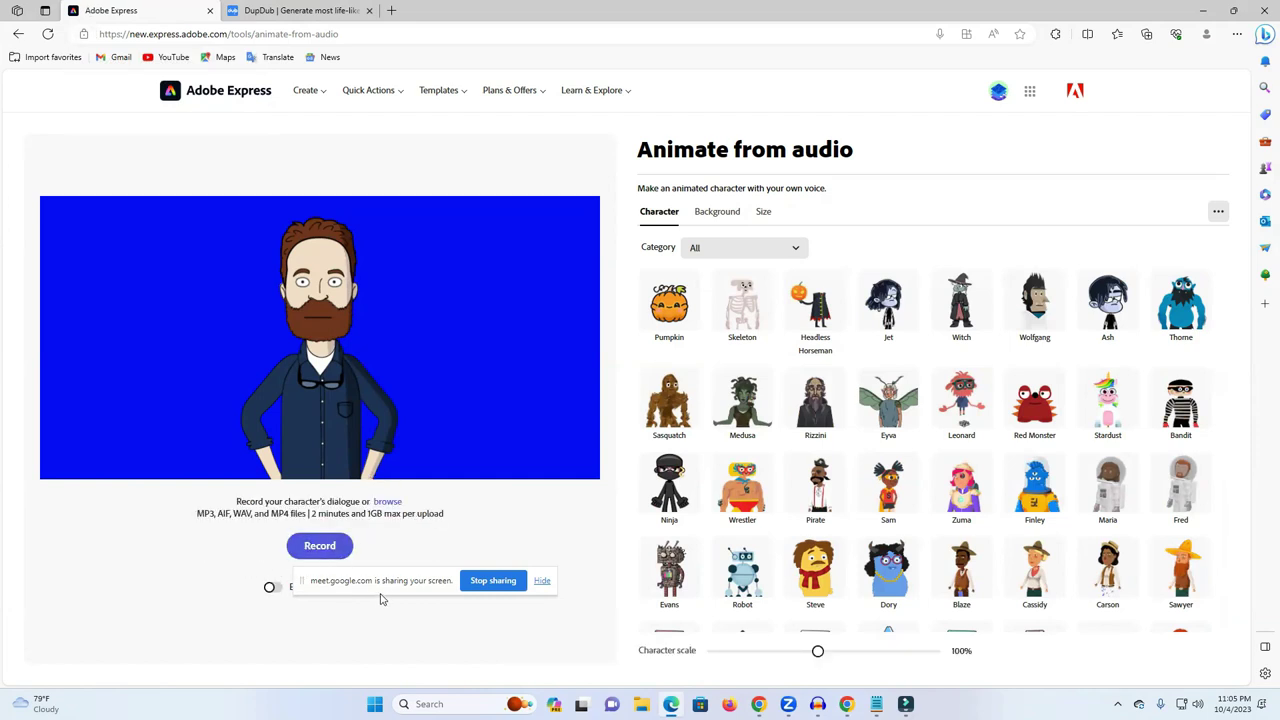
Step: Upload the "Hello," voiceover file from Downloads as the character's dialogue and generate the animation
click(388, 502)
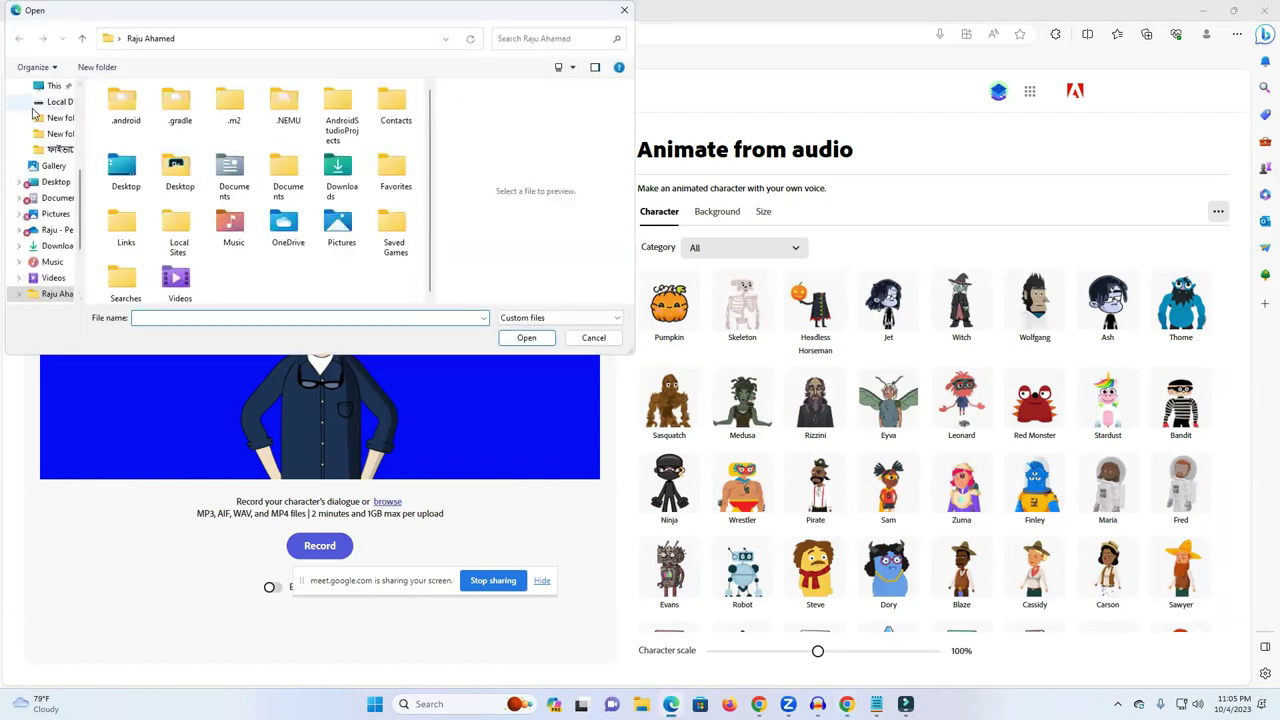
click(56, 245)
click(230, 124)
click(528, 338)
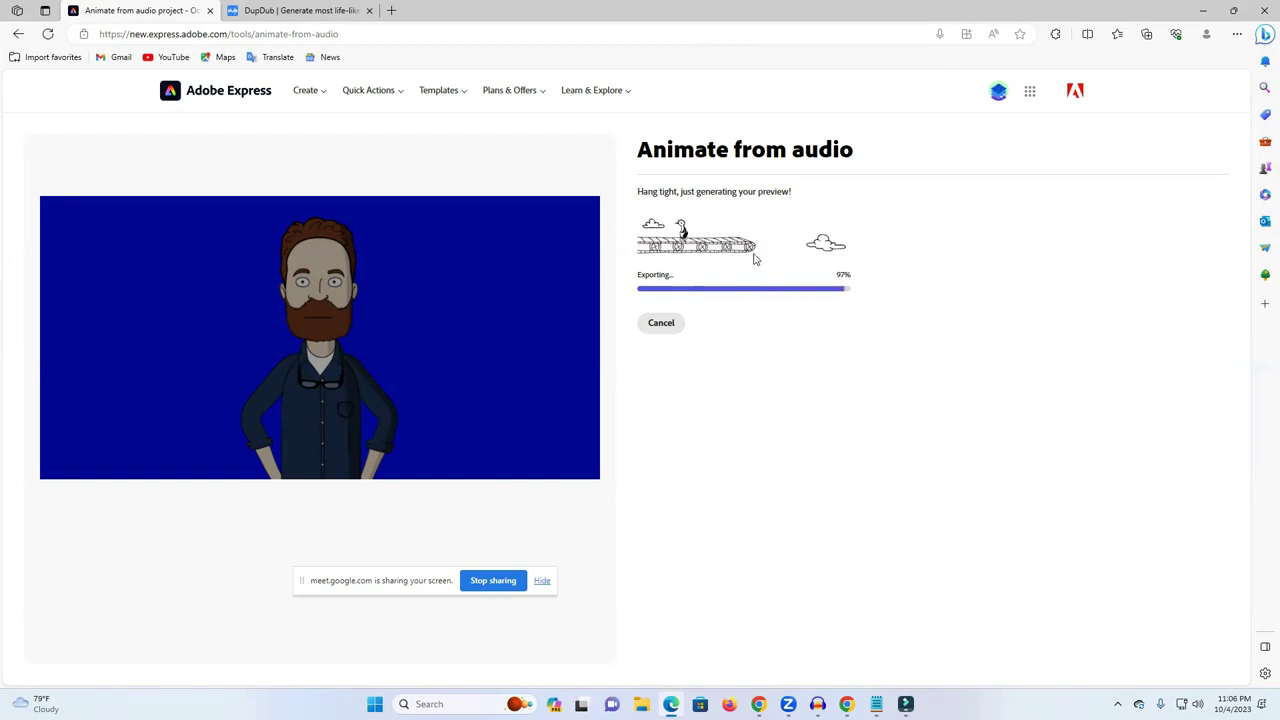
Step: Play the generated animation preview and download it as an MP4
click(672, 254)
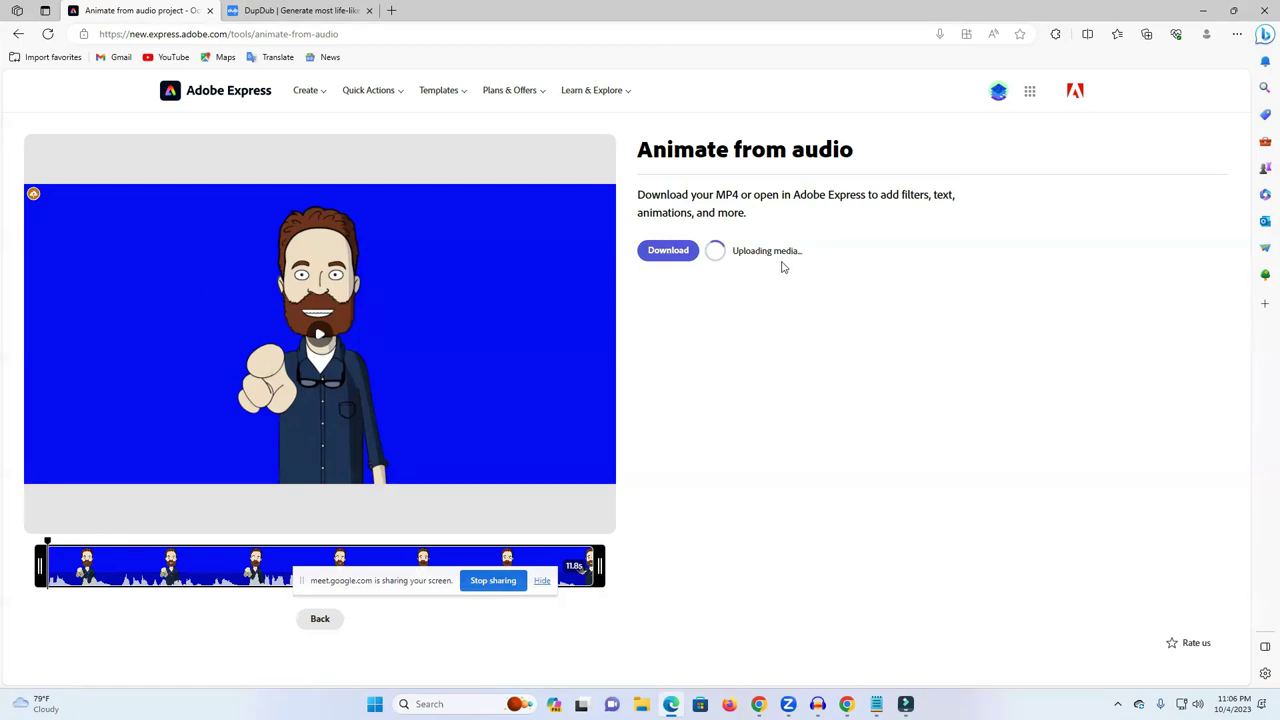
click(318, 340)
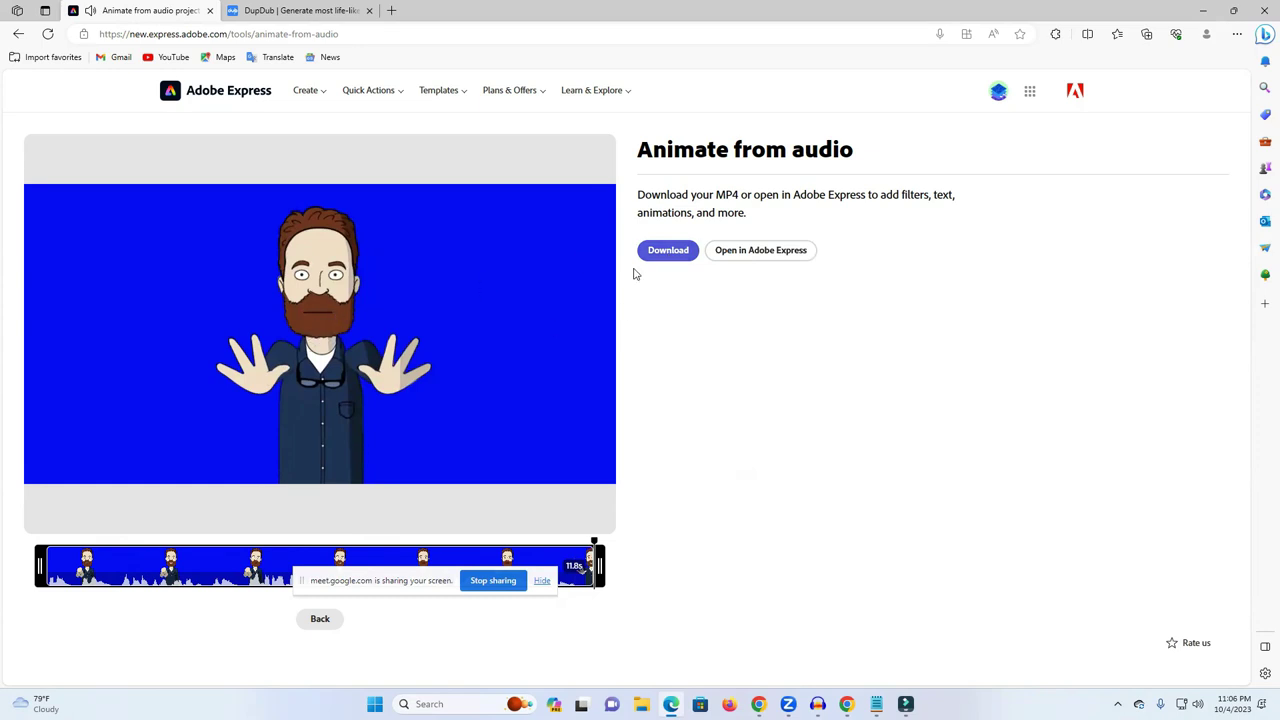
click(657, 255)
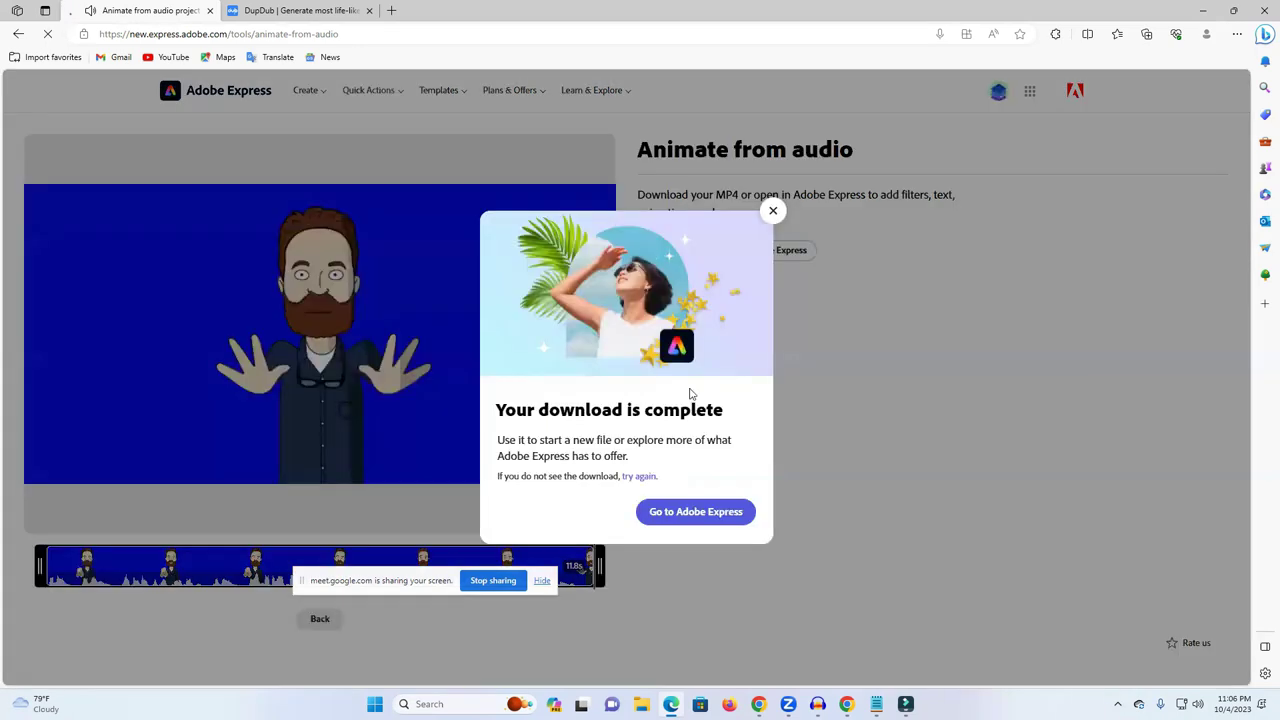
click(772, 213)
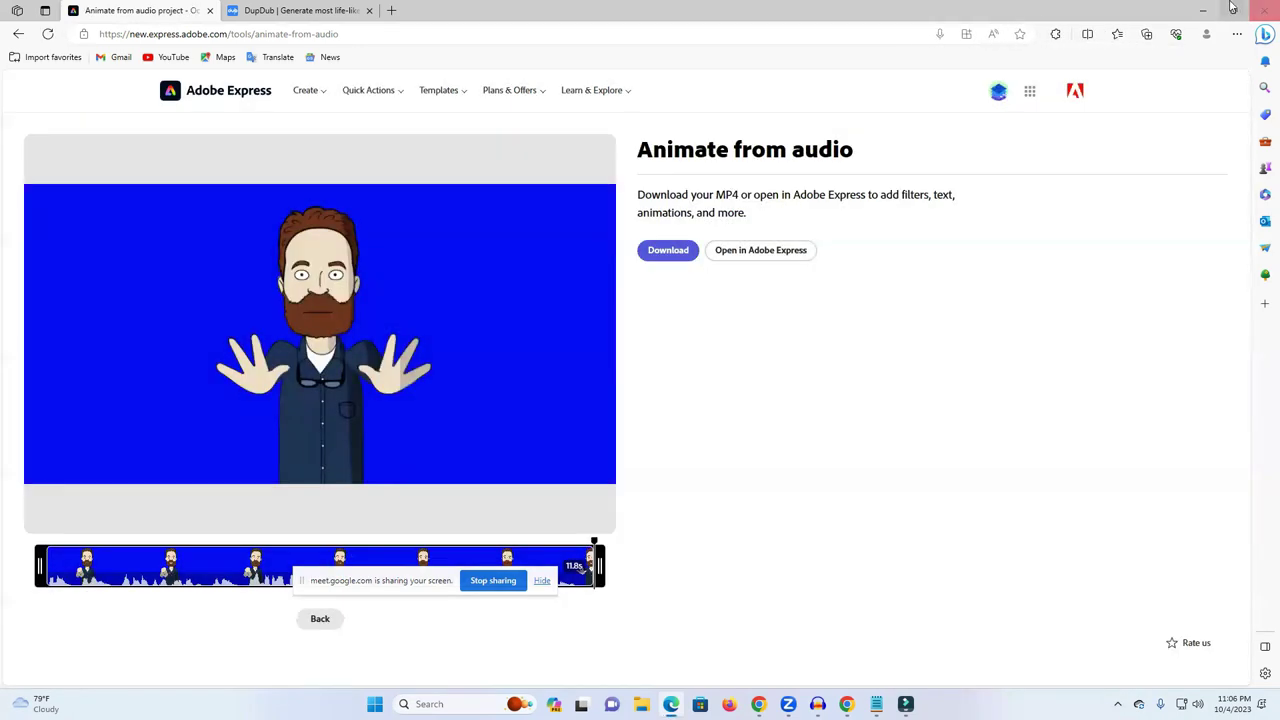
Step: Switch to Filmora, import the "Hello-" animation from Downloads and place it at the timeline start on a track above the stock clips
click(1233, 11)
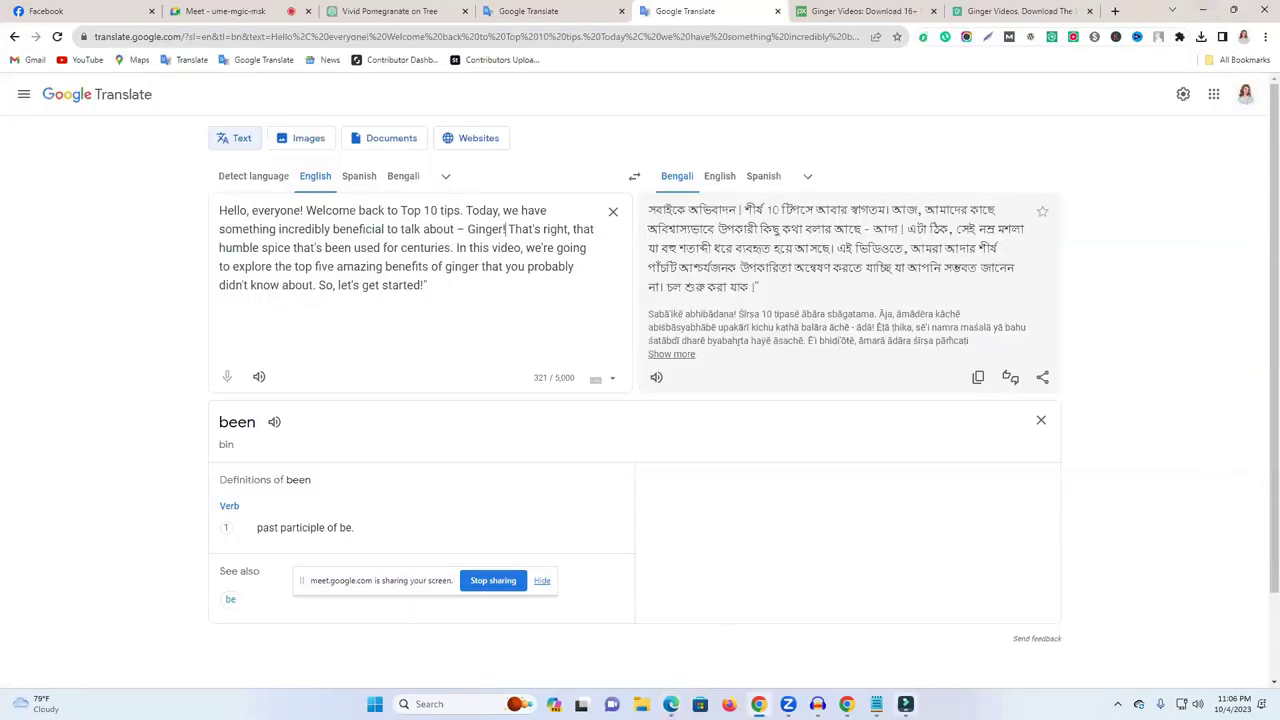
click(905, 704)
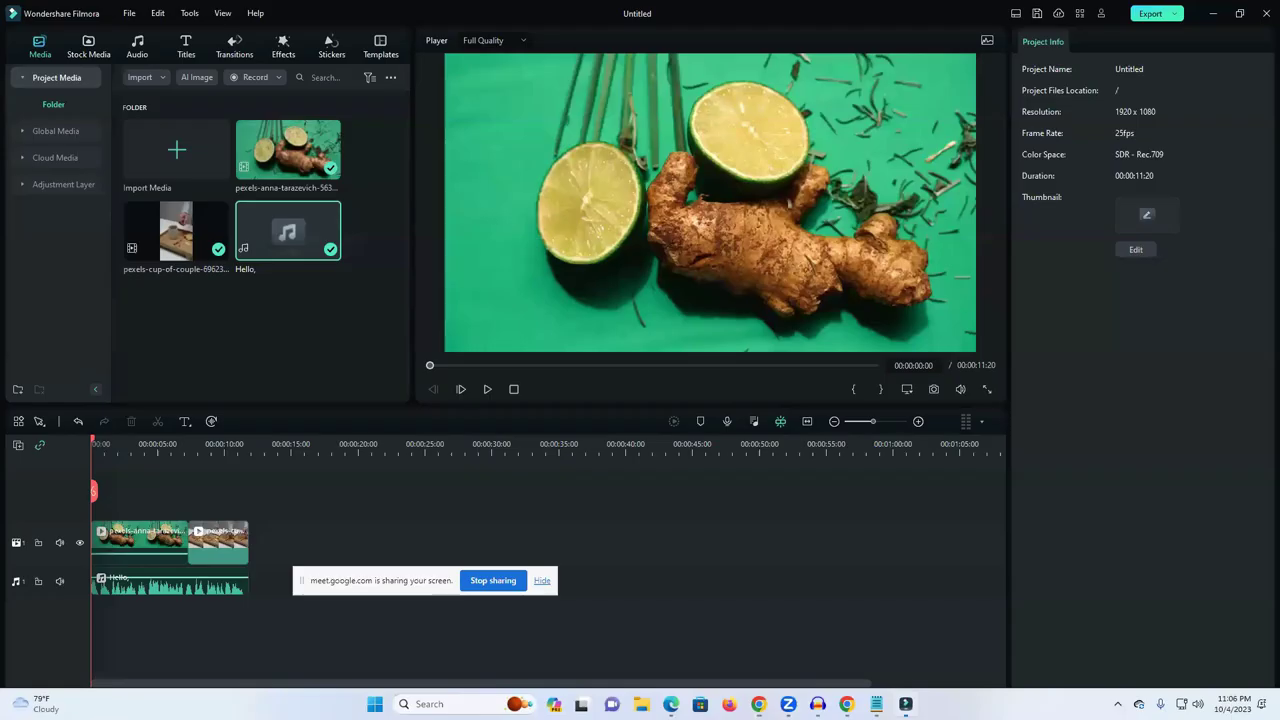
click(175, 150)
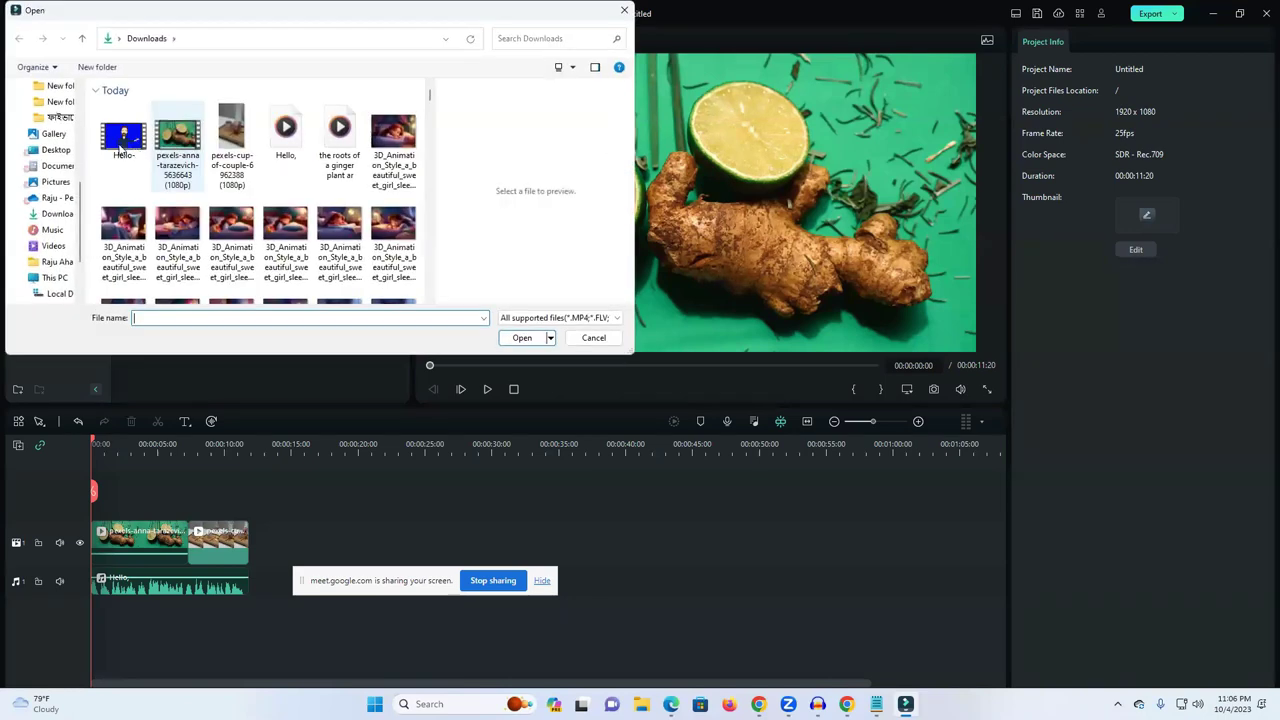
click(520, 337)
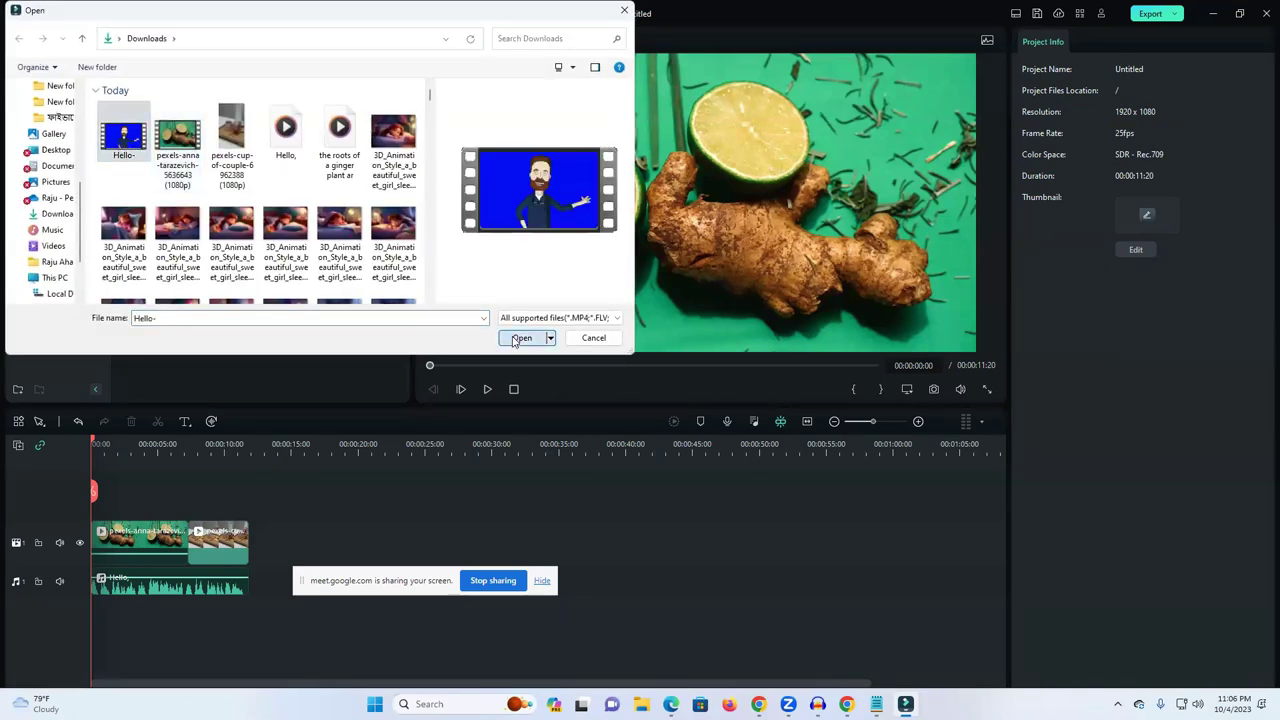
drag(292, 160, 148, 494)
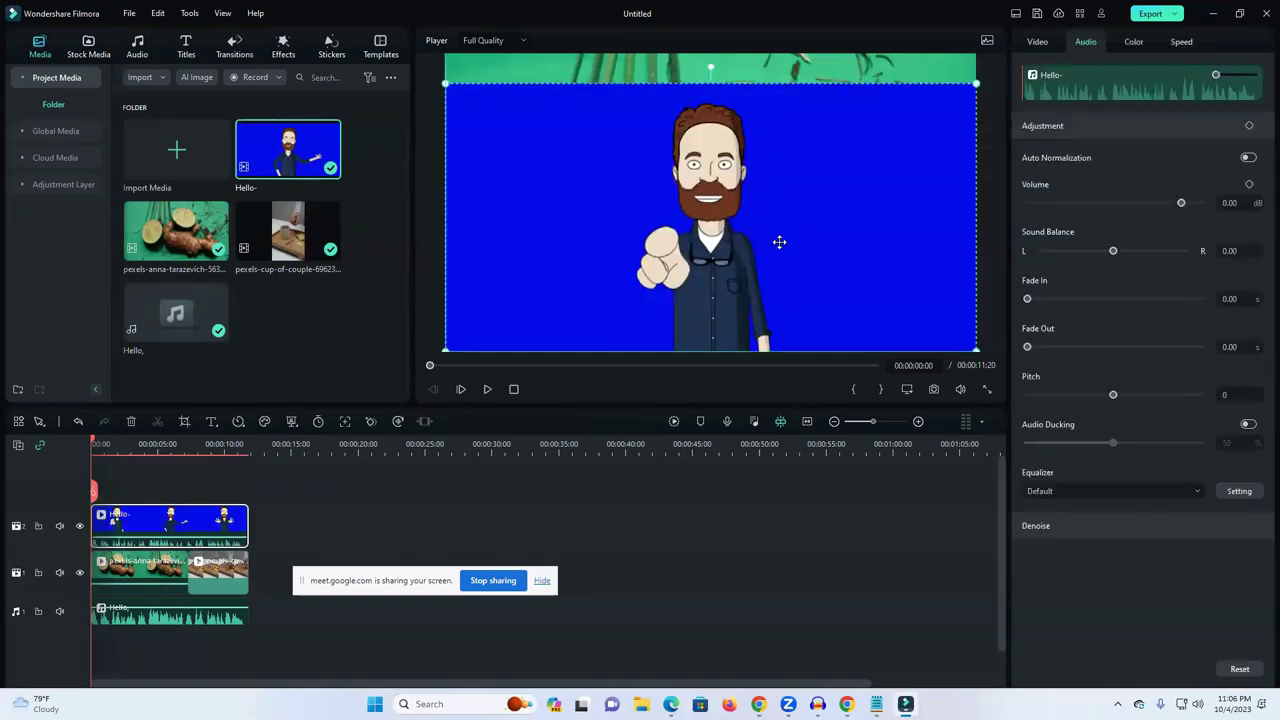
drag(747, 182, 747, 197)
click(265, 422)
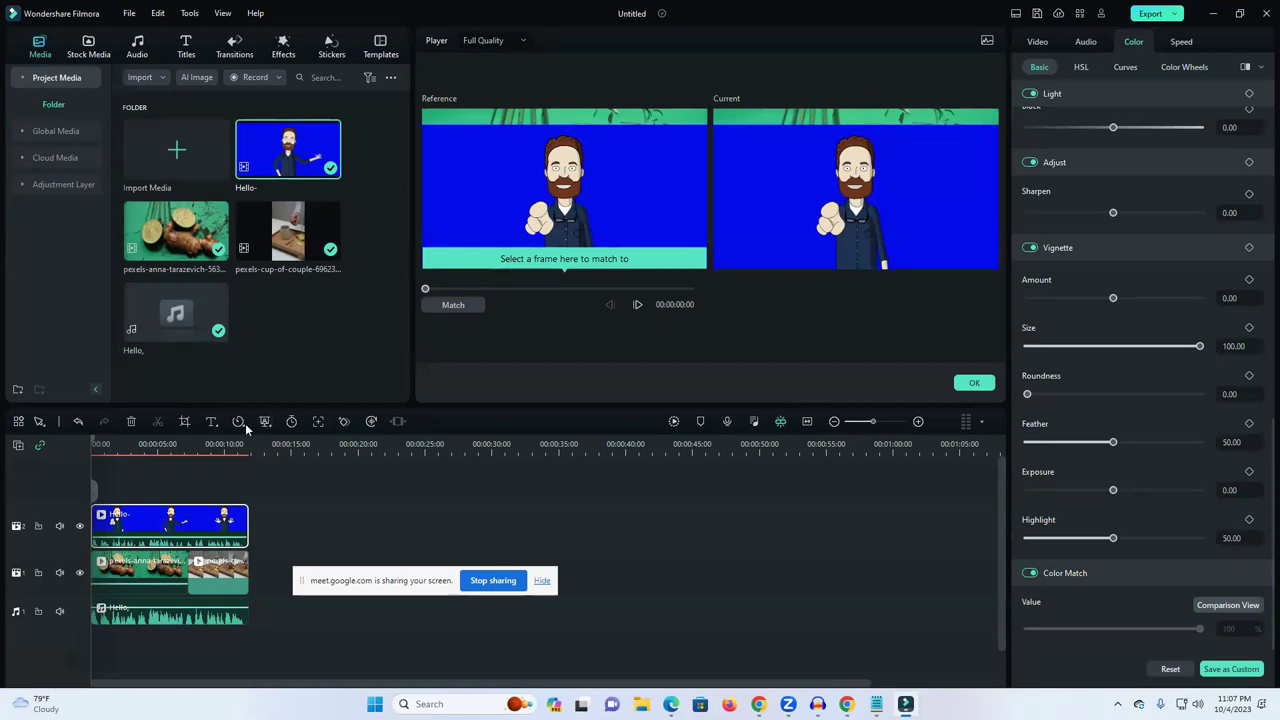
click(242, 423)
click(318, 422)
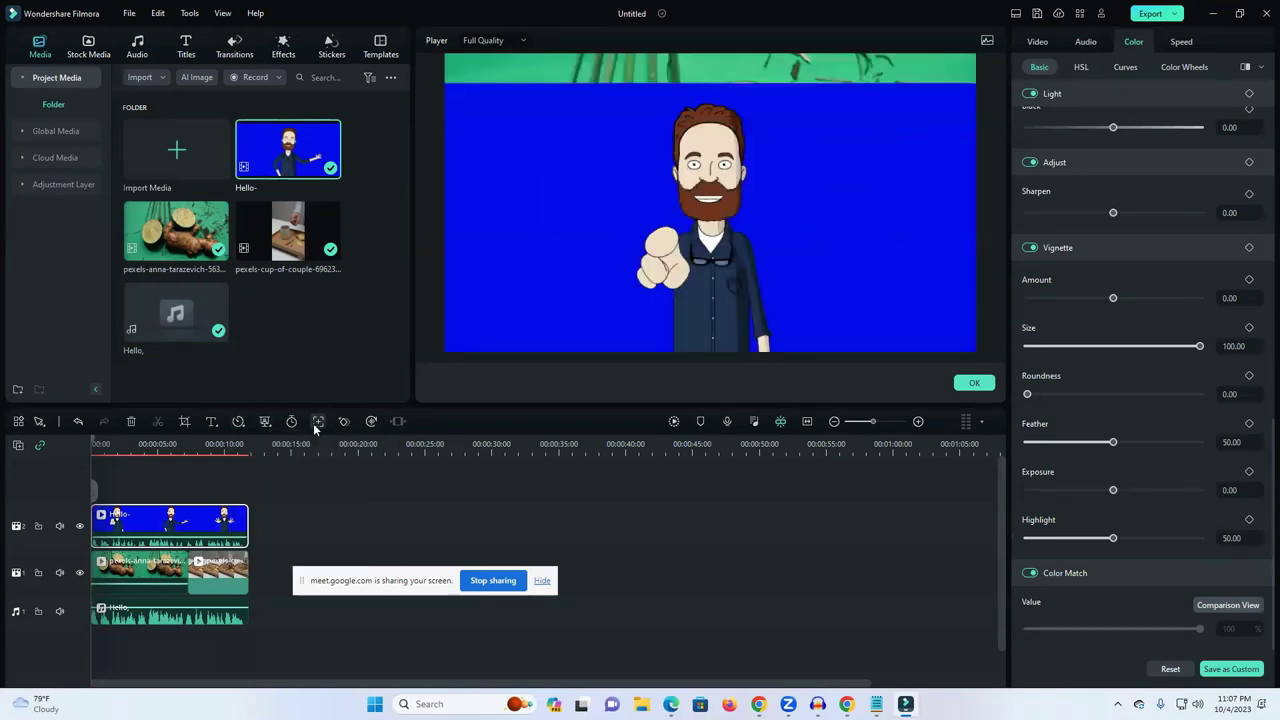
click(554, 198)
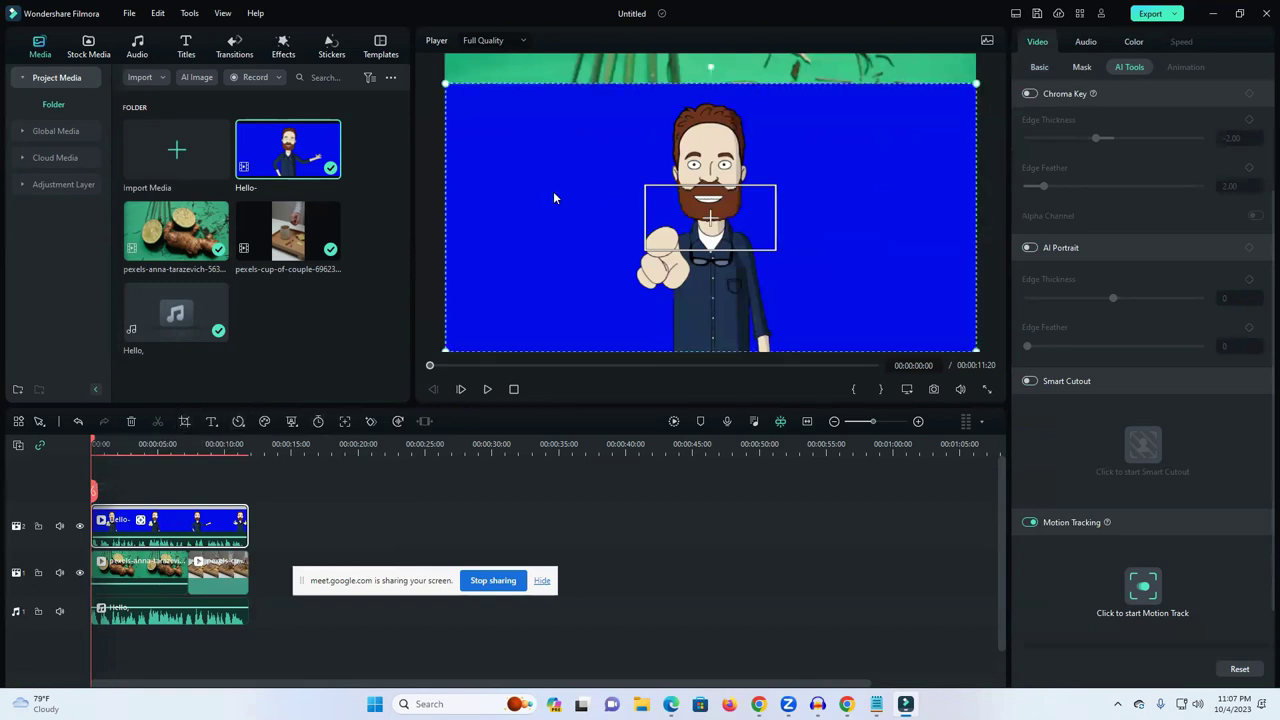
Step: Try a default drop shadow on the character clip, sampling its blue background as the shadow color
click(1133, 43)
click(1037, 43)
scroll(1090, 410, down, 3)
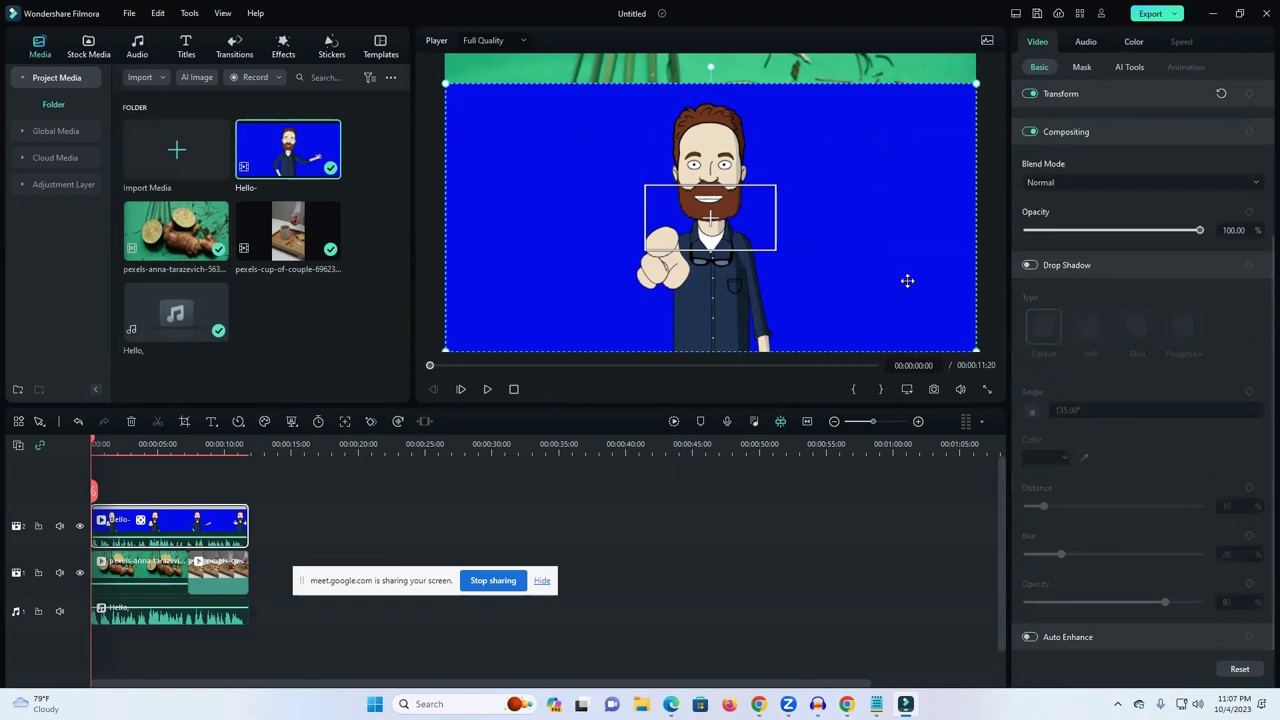
click(1029, 265)
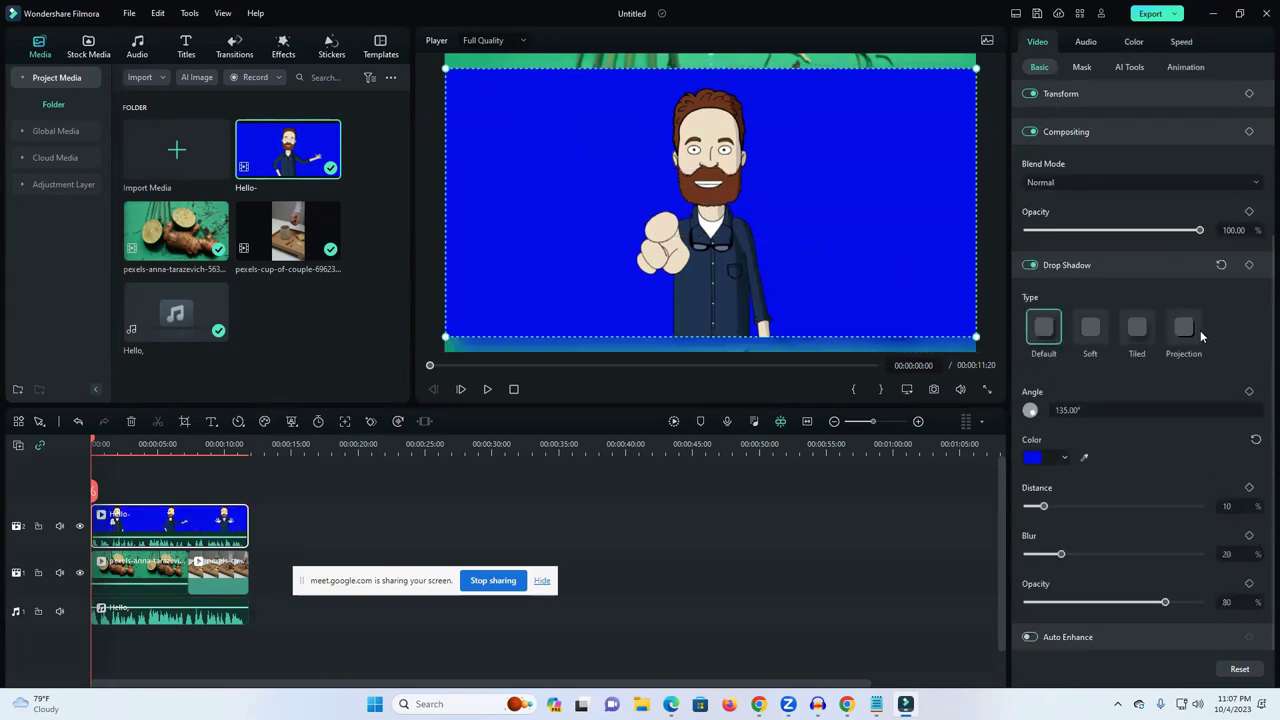
click(1086, 456)
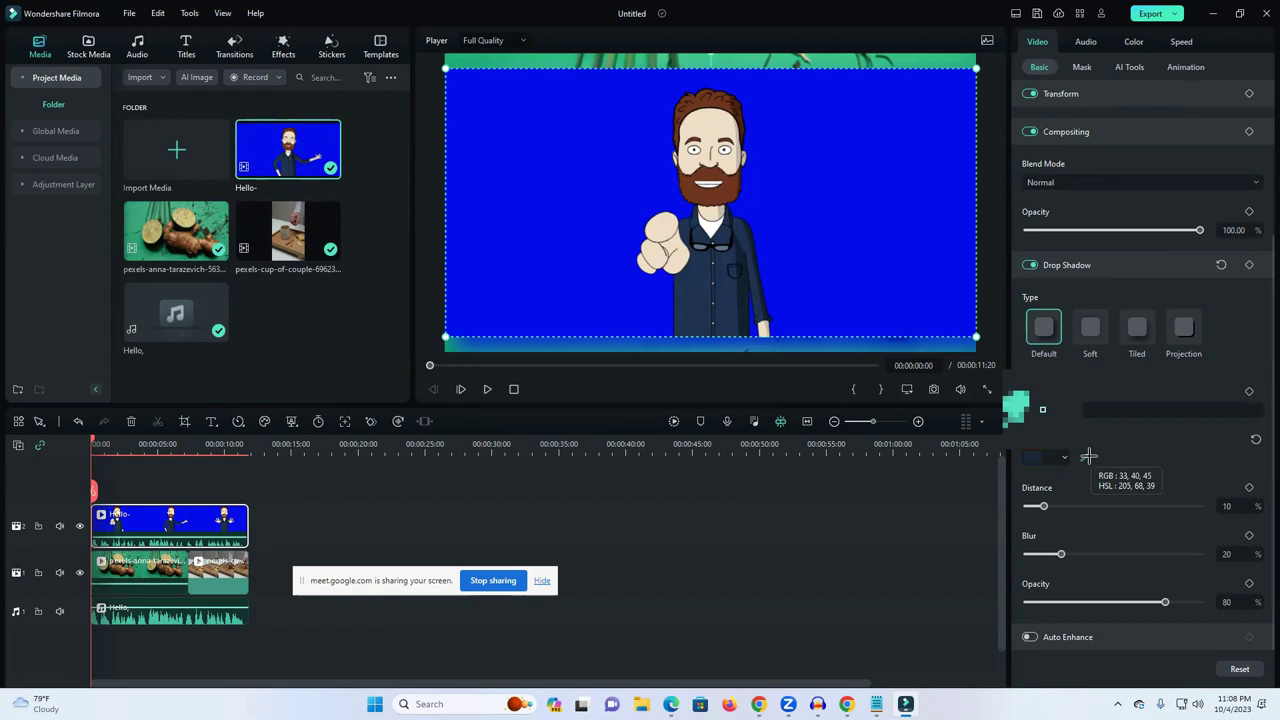
click(908, 282)
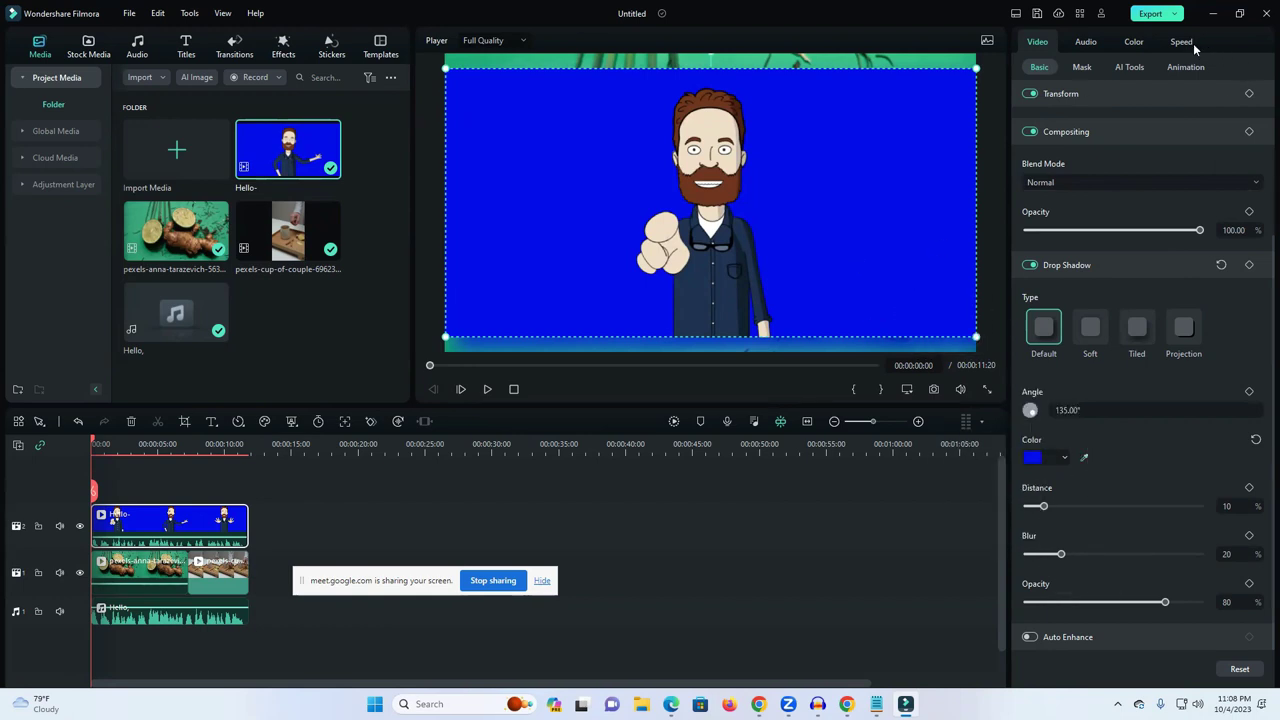
Step: Enable Chroma Key on the character clip, sample its blue background as the key color and shift the character slightly right in the frame
click(1130, 67)
scroll(1114, 411, down, 1)
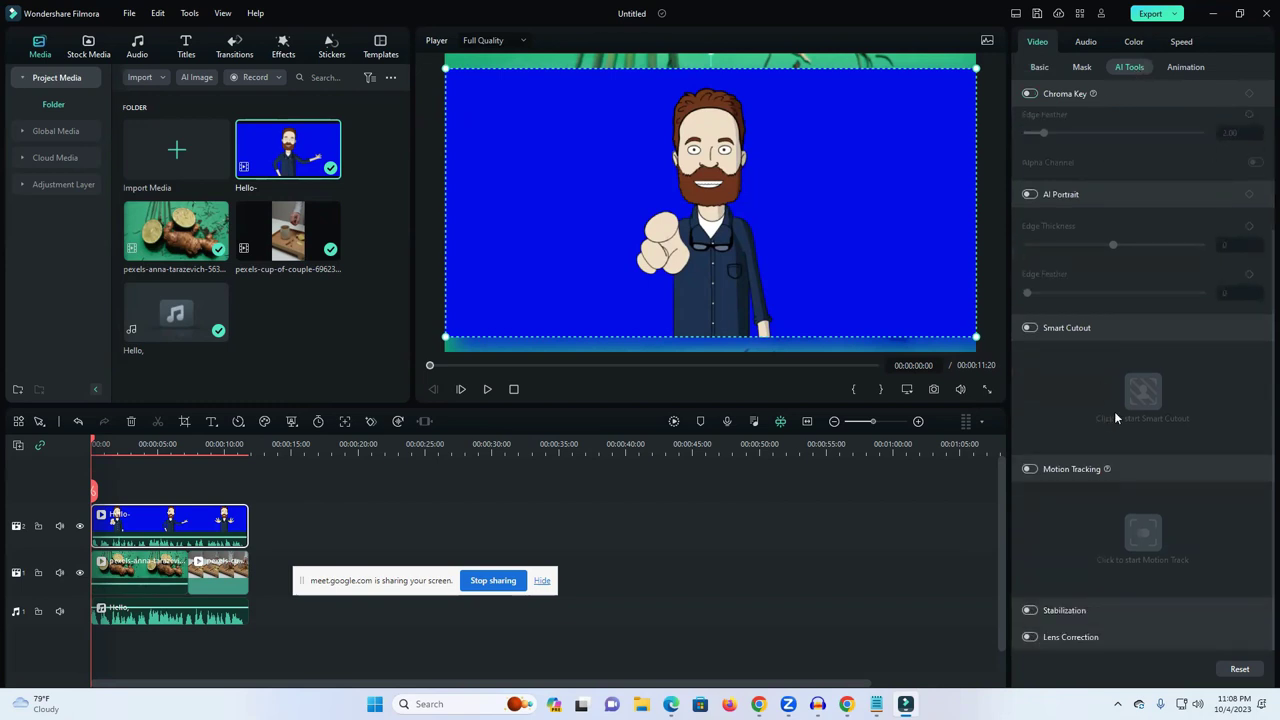
scroll(1122, 331, up, 4)
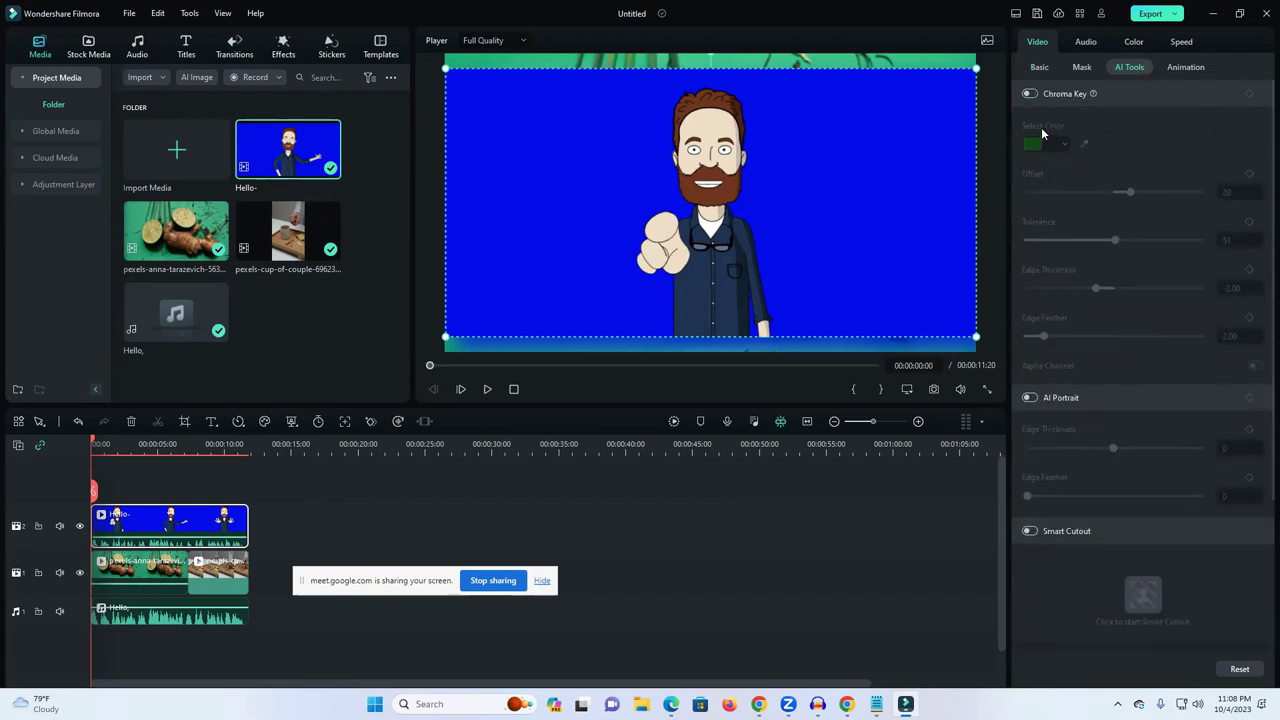
click(1029, 93)
click(1084, 143)
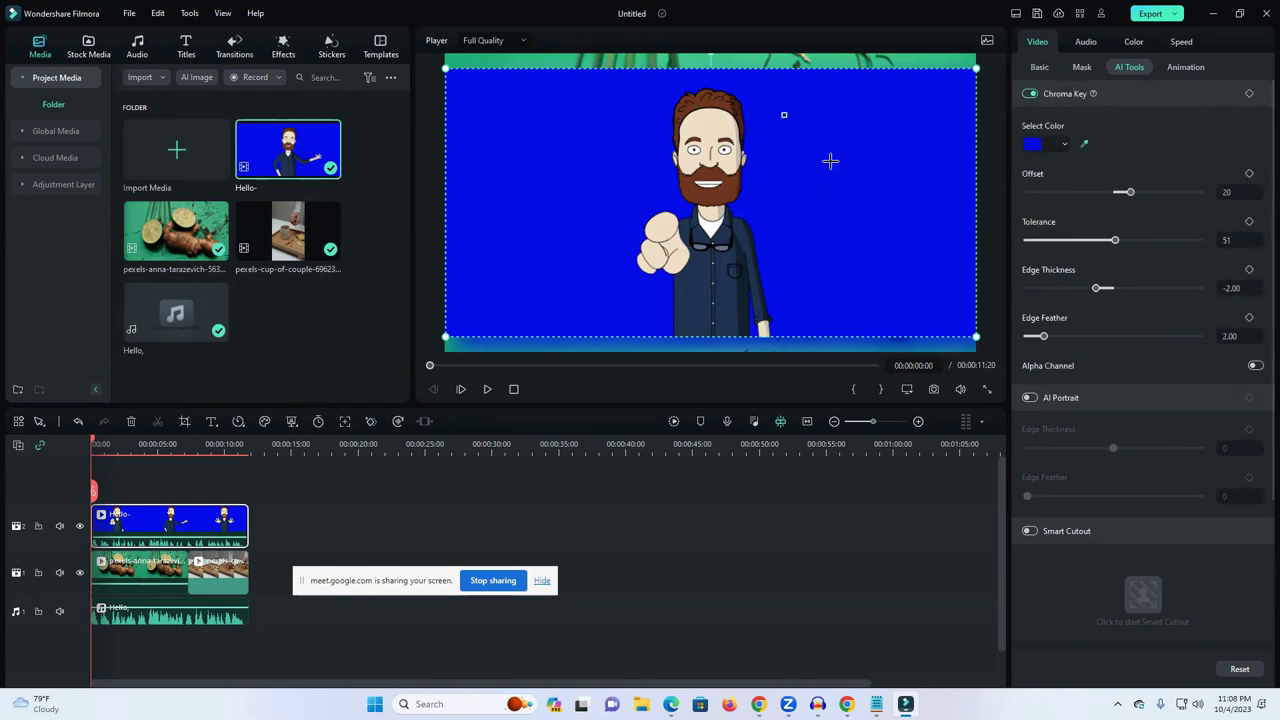
click(830, 161)
drag(746, 187, 765, 187)
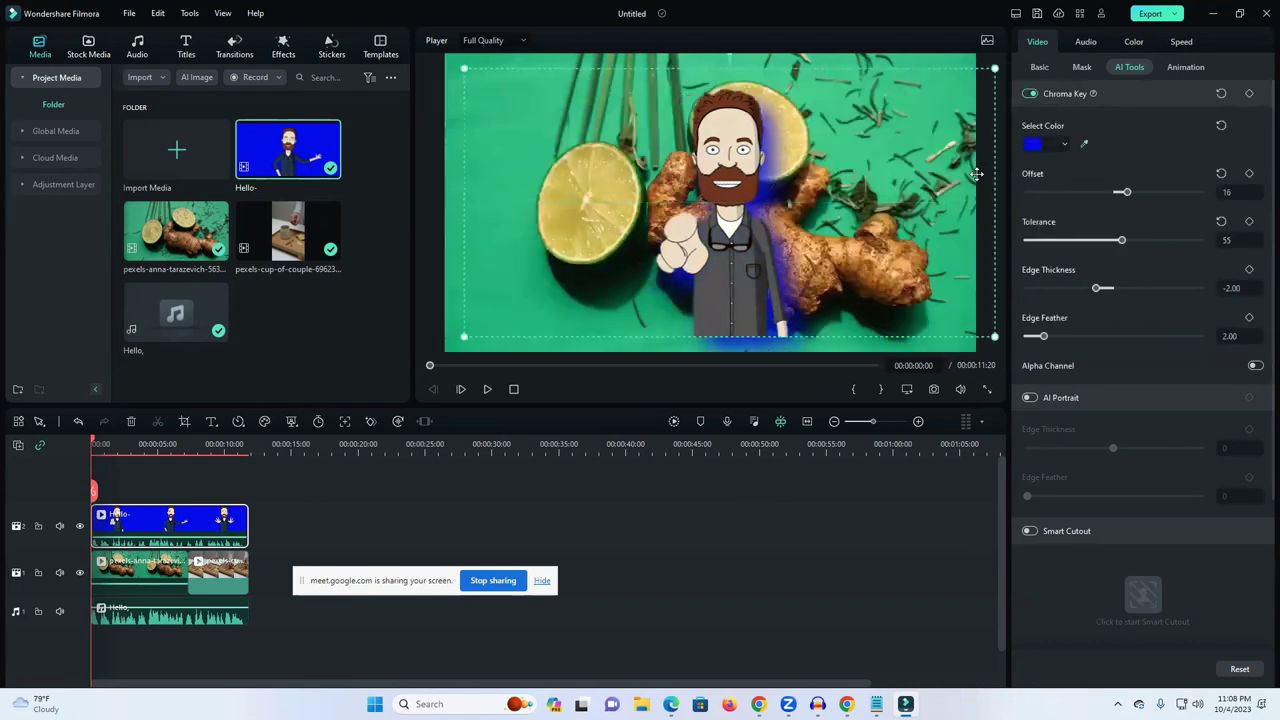
Step: Try resampling the chroma key color from the blue glow beside the character and move the character left in the frame
click(1084, 143)
click(765, 165)
drag(786, 202, 688, 183)
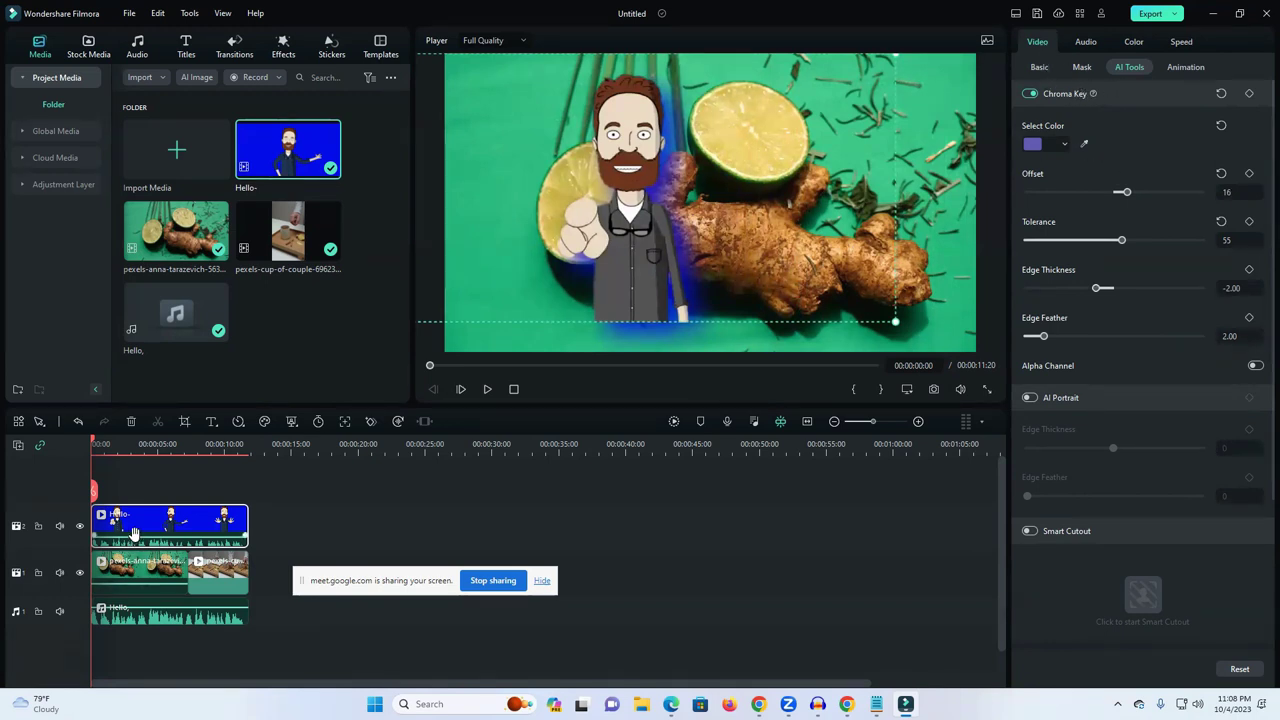
Step: Replace the shadowed character clip on the upper track with a fresh copy of the "Hello-" animation at the timeline start
key(Delete)
double_click(288, 150)
drag(288, 230, 106, 541)
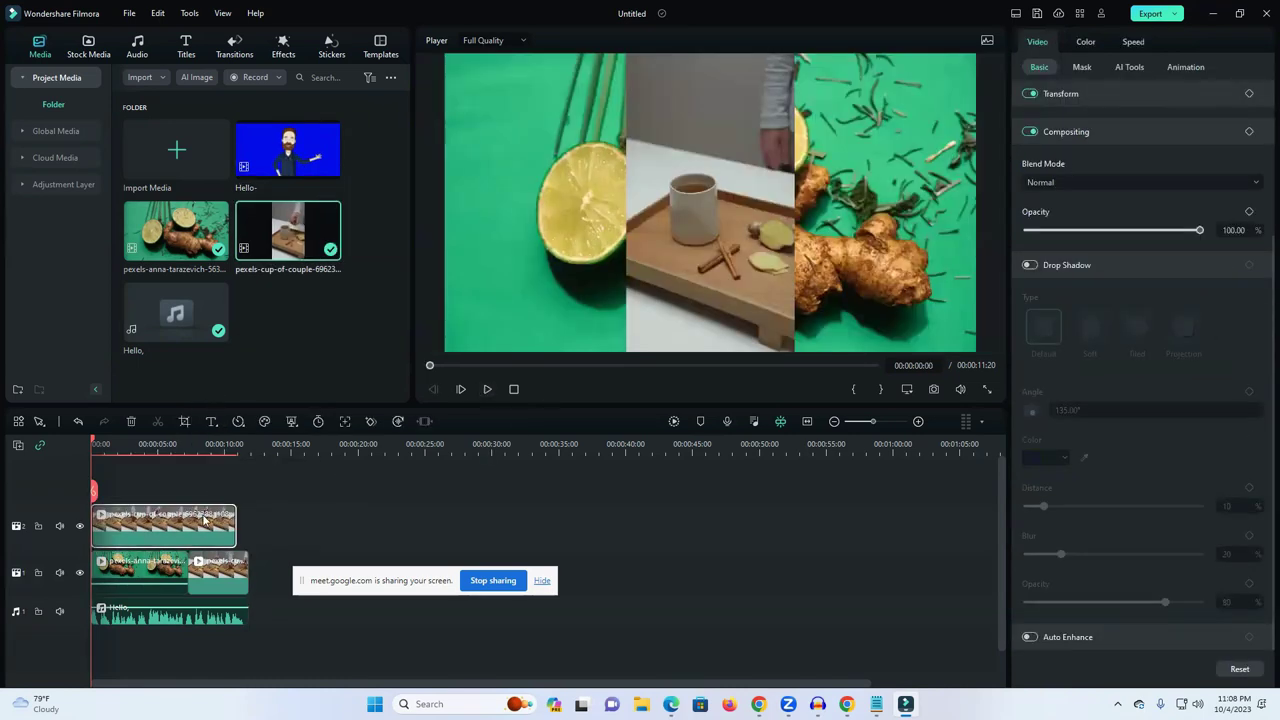
key(Delete)
double_click(296, 165)
drag(250, 144, 92, 522)
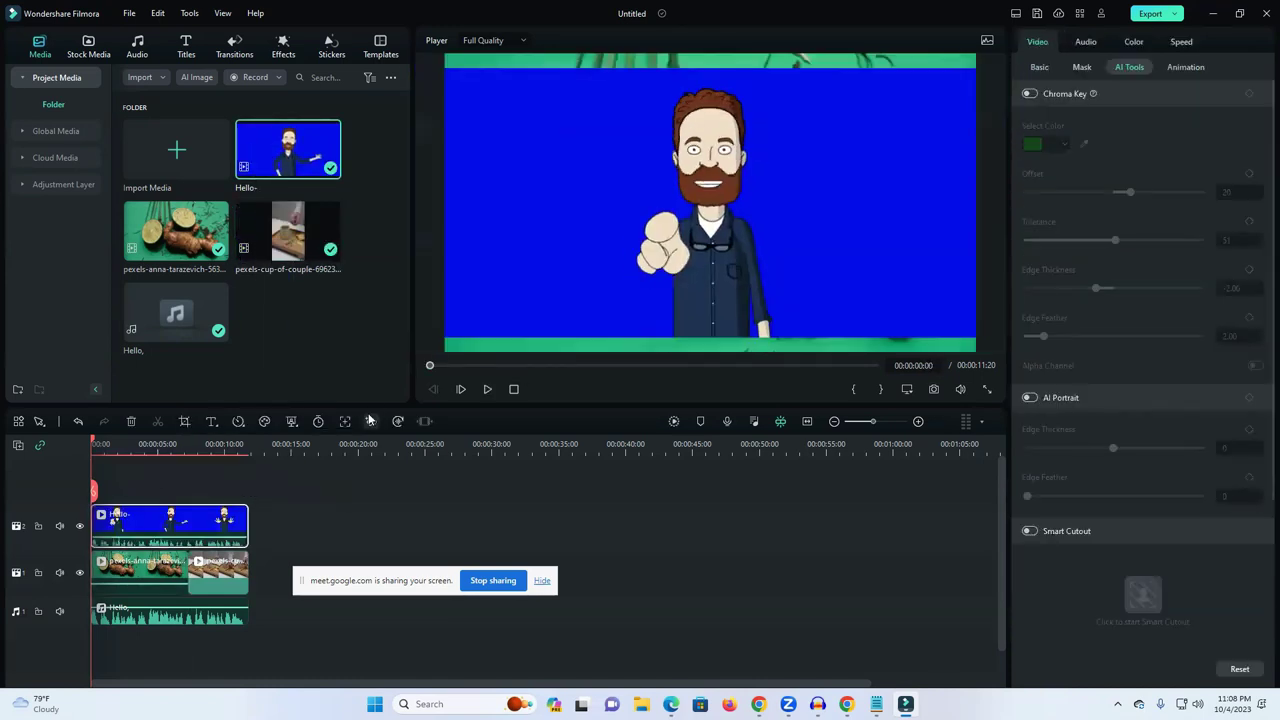
Step: Key out the fresh clip's blue background with Chroma Key and place the character, slightly enlarged, at the lower right of the video frame
click(1030, 94)
click(1085, 141)
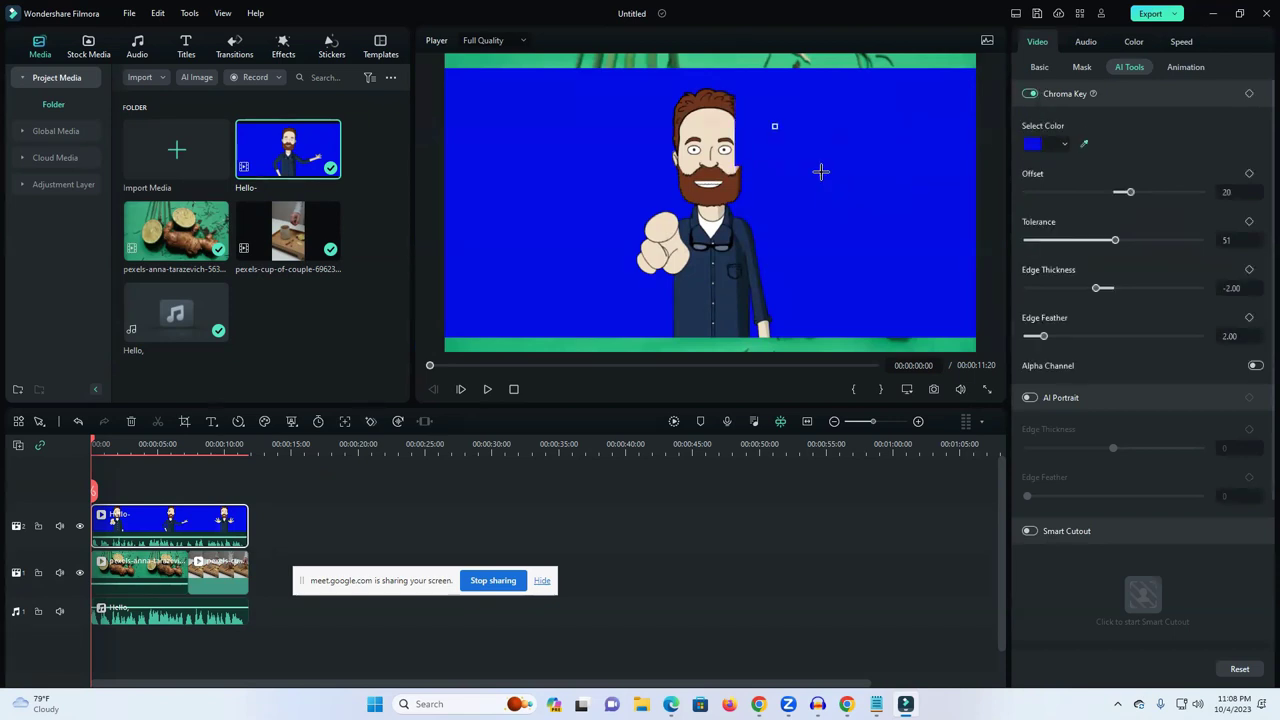
click(822, 177)
drag(688, 263, 873, 284)
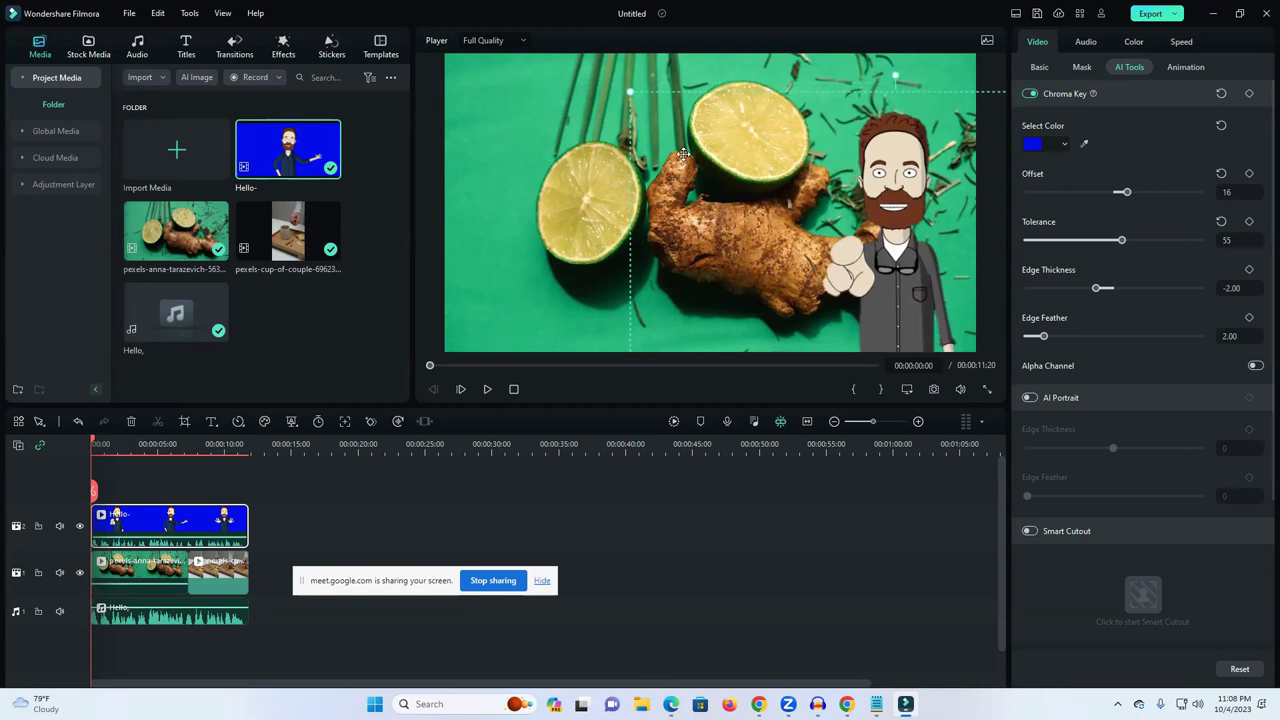
mouse_move(902, 243)
mouse_down()
mouse_move(862, 215)
mouse_move(922, 252)
mouse_up()
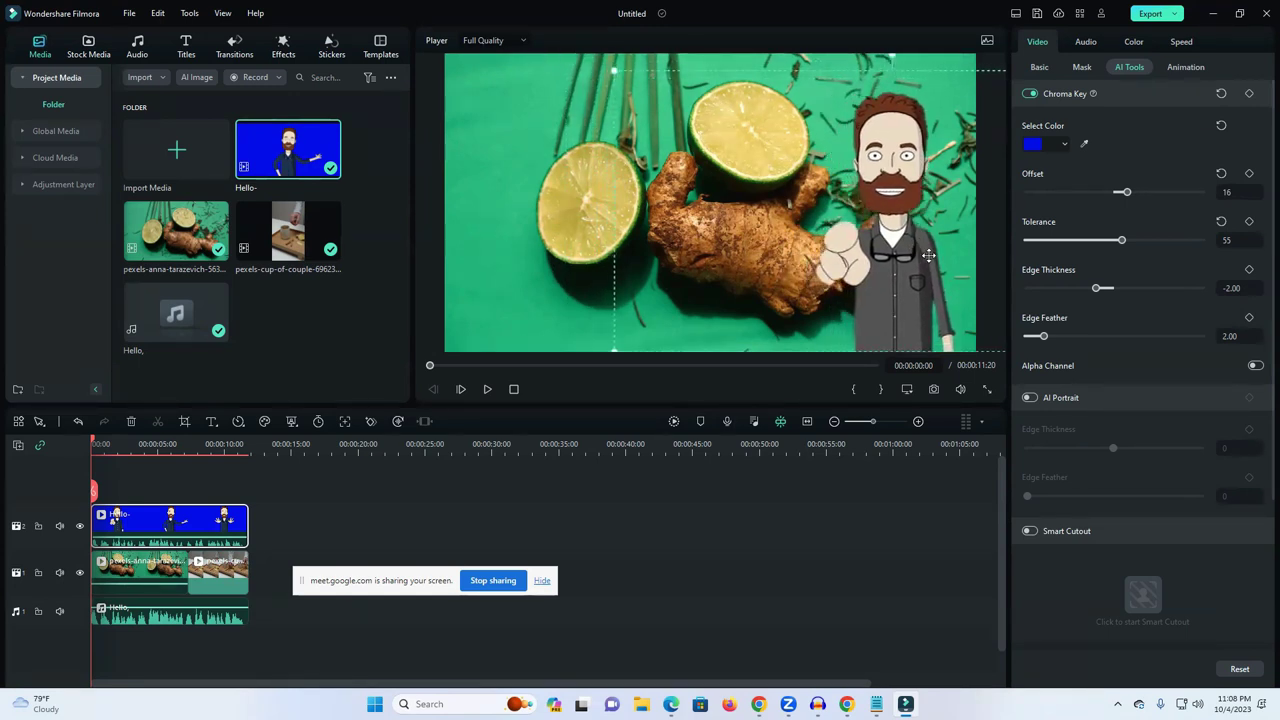
Step: Preview the composite full screen from the start, pause it at 00:00:10:00 and return to the editor
click(987, 392)
key(space)
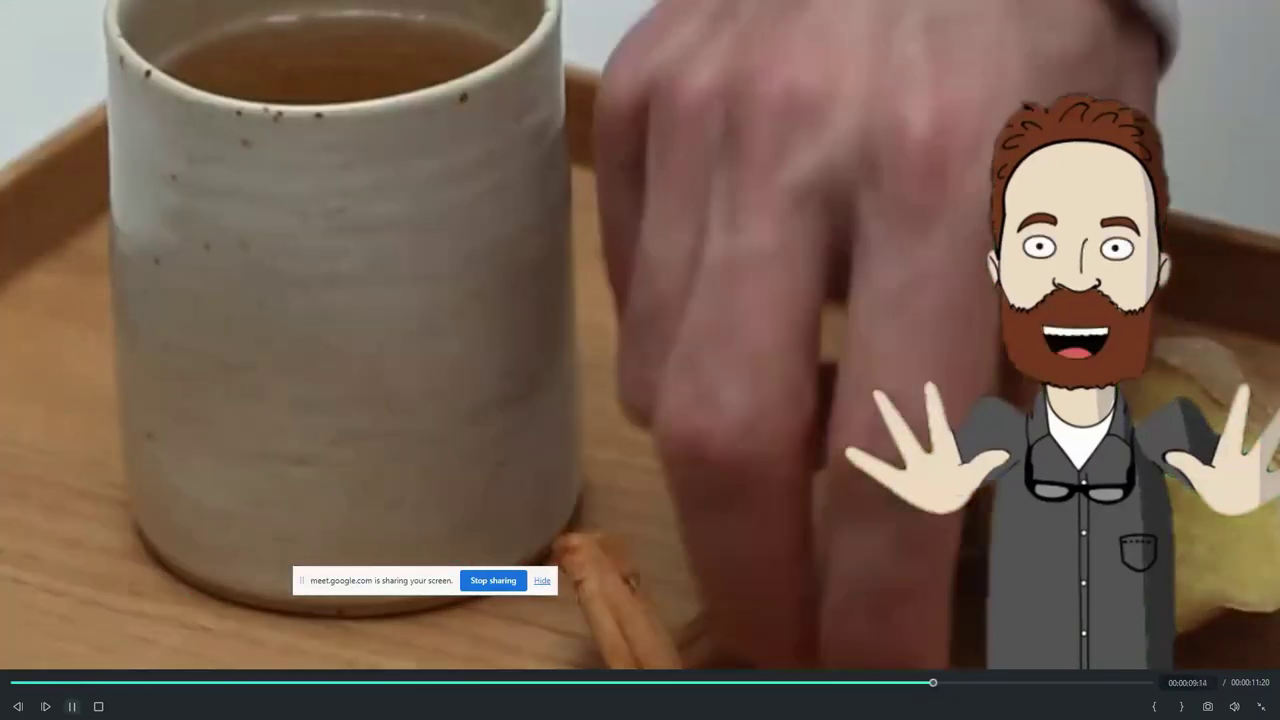
key(space)
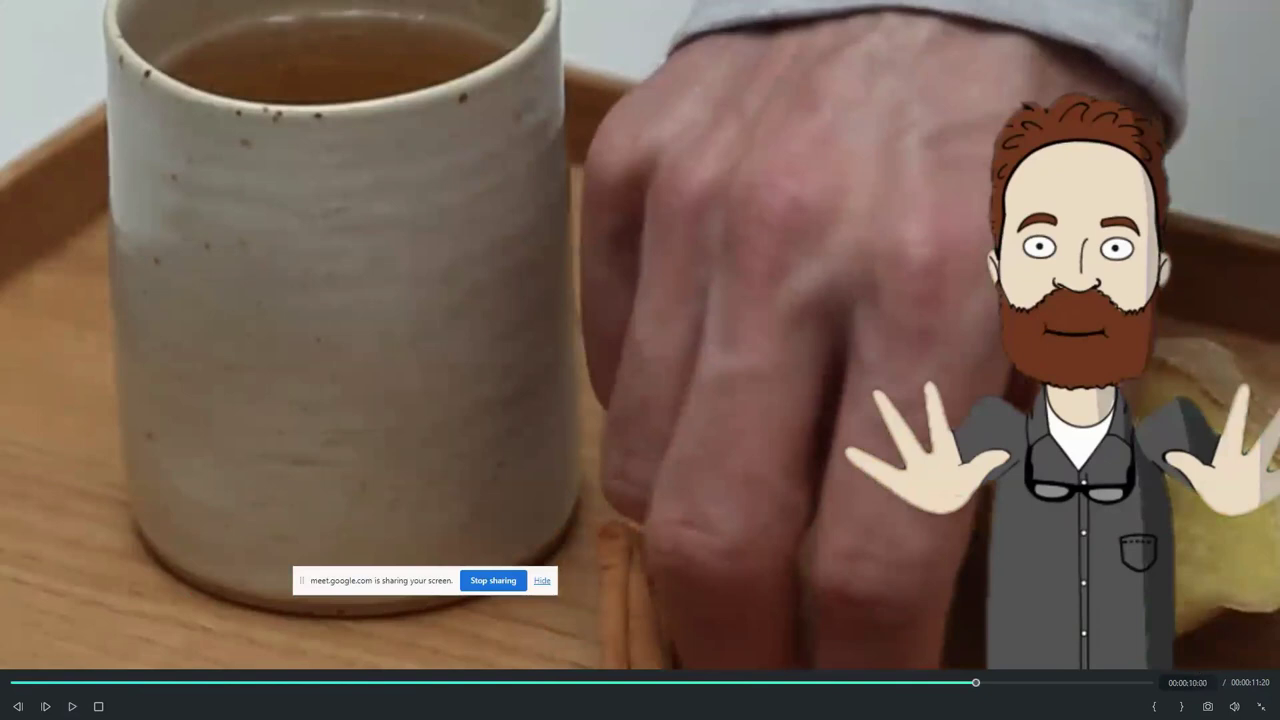
click(1261, 706)
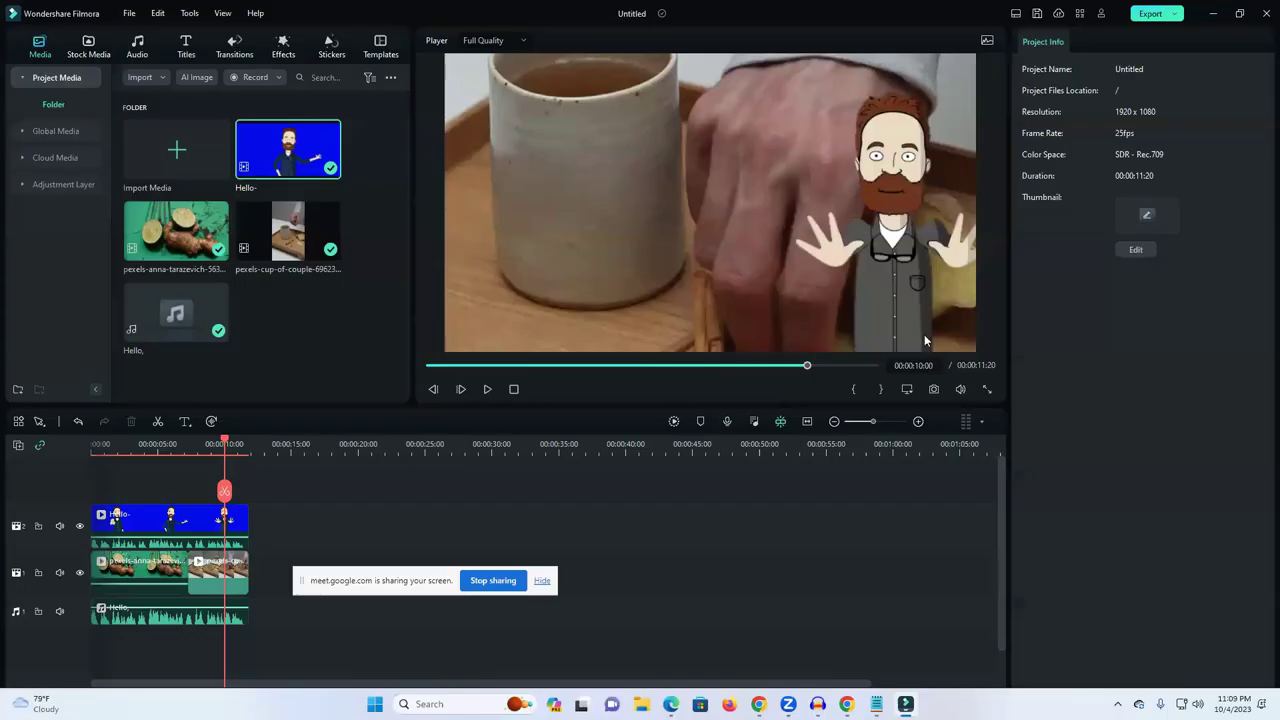
Step: Move the character slightly left in the video frame, shrink it slightly against the bottom edge and play back the result
drag(902, 286, 867, 283)
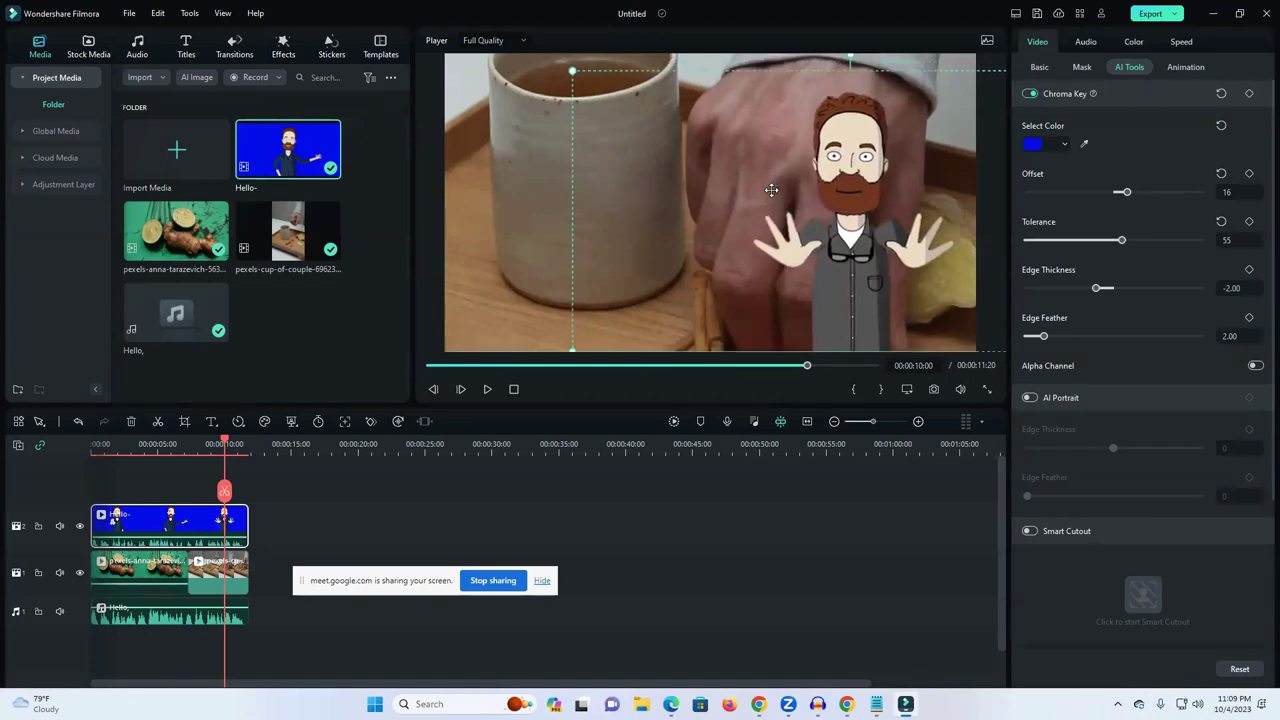
drag(572, 71, 612, 103)
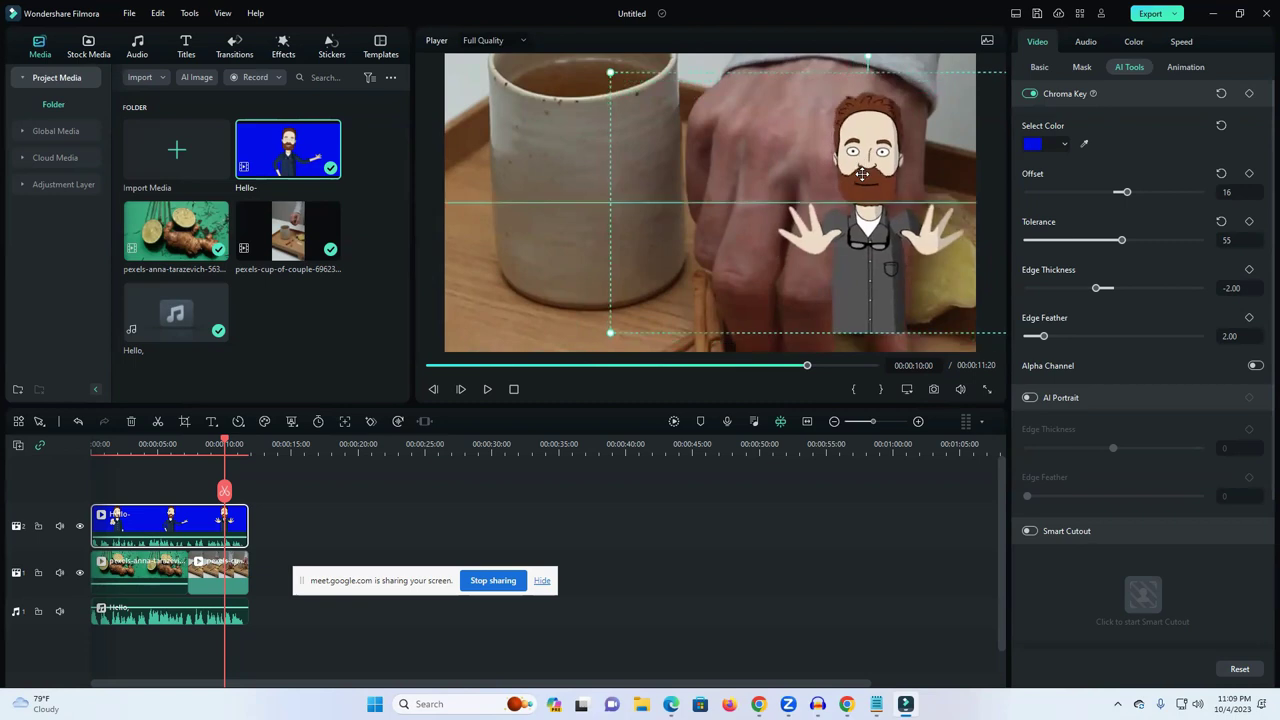
click(487, 390)
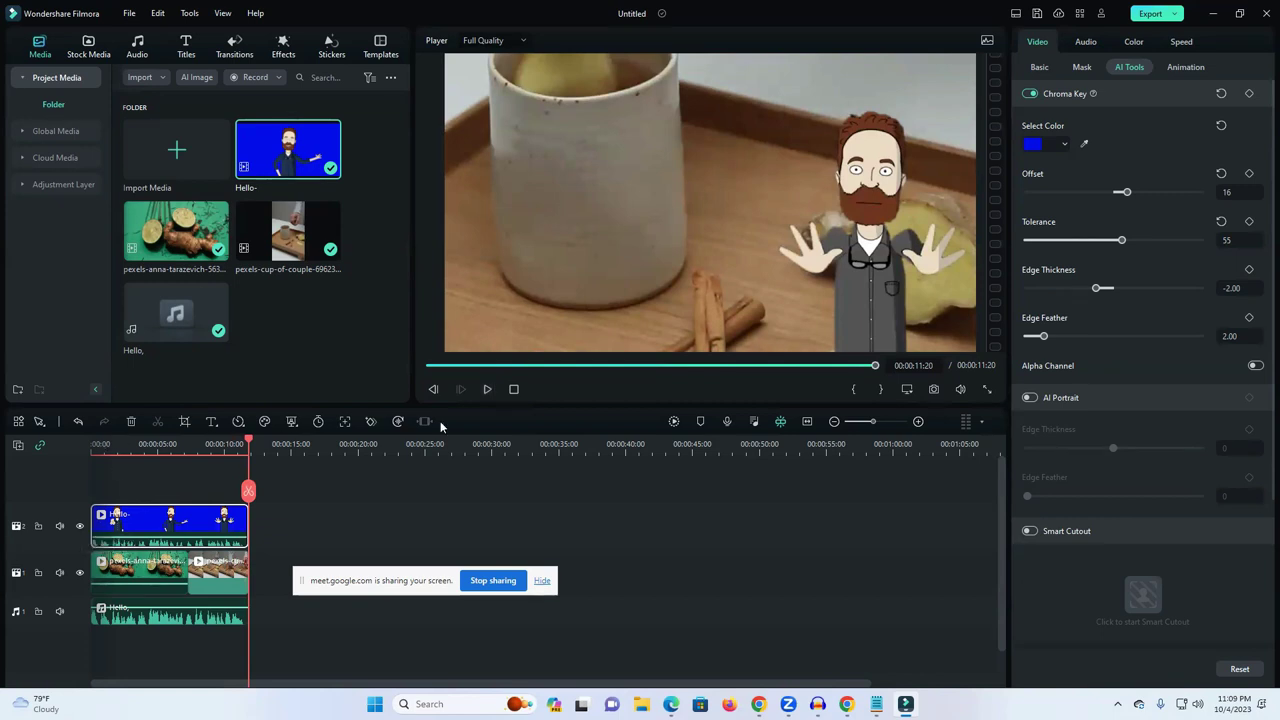
click(487, 390)
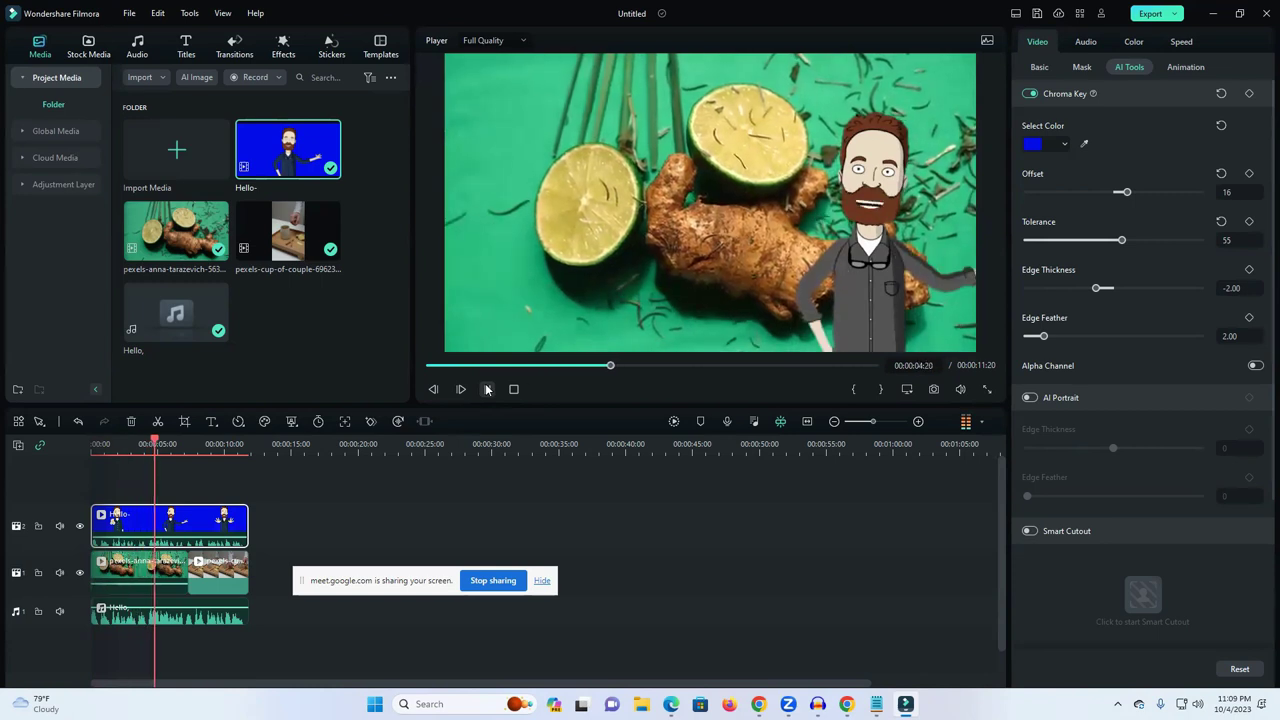
Step: Shift the character further left over the footage, play the video to its end and nudge the character slightly back right
drag(834, 323, 771, 313)
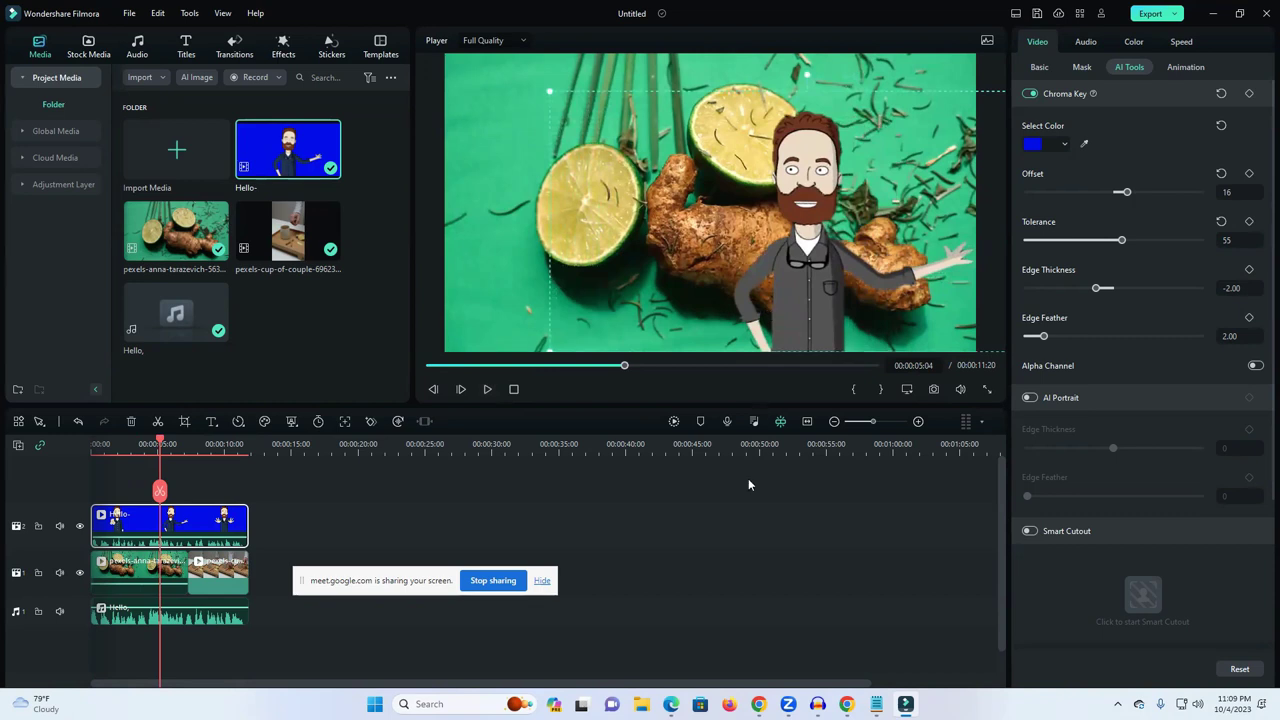
click(487, 390)
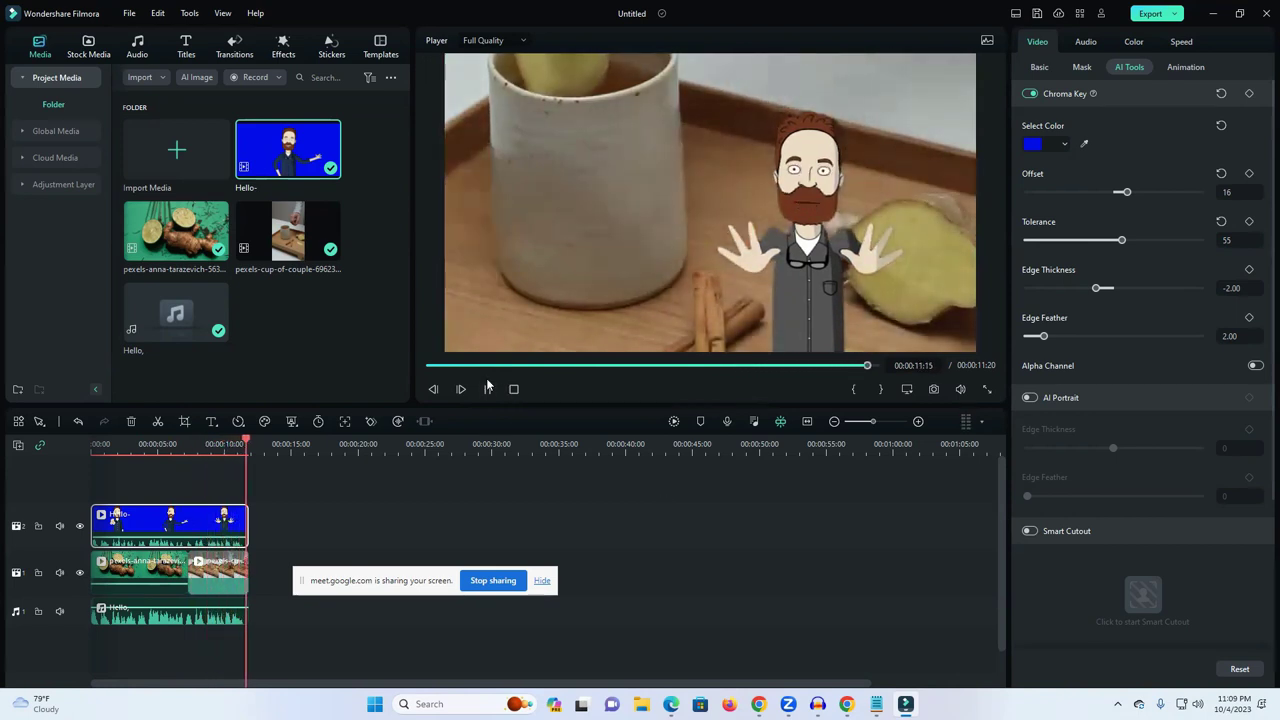
drag(816, 258, 834, 254)
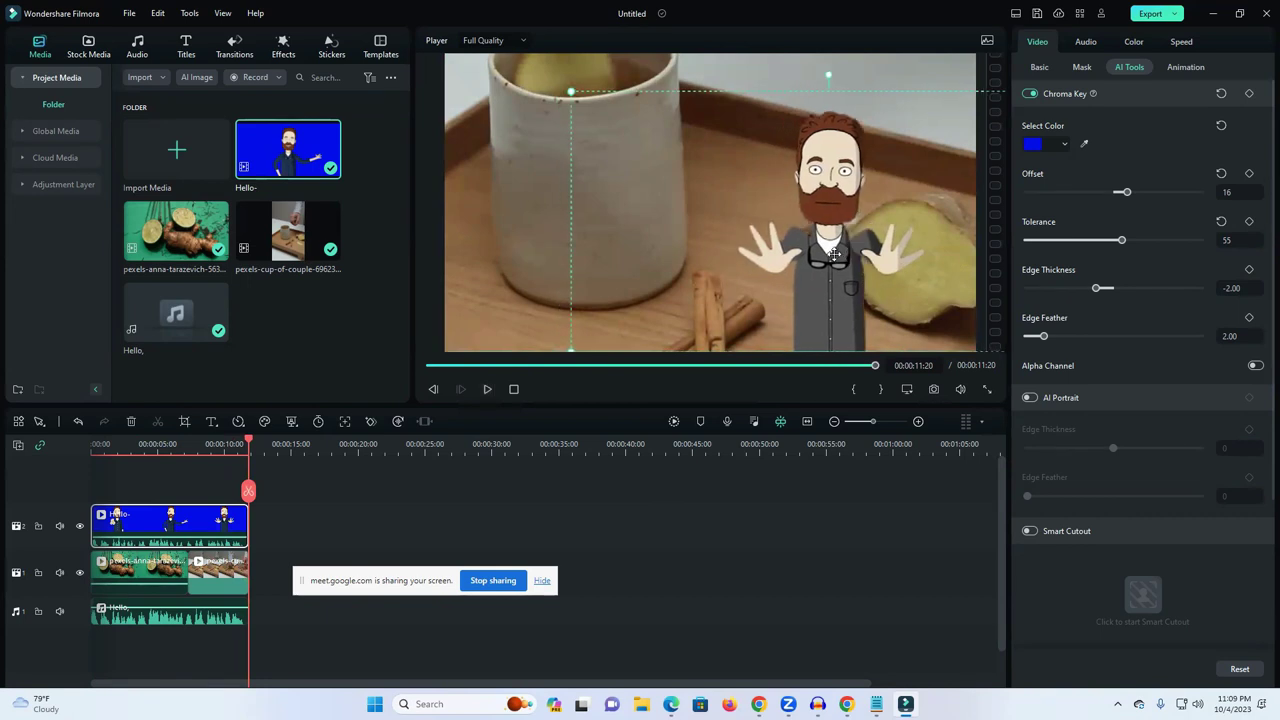
click(837, 465)
click(829, 328)
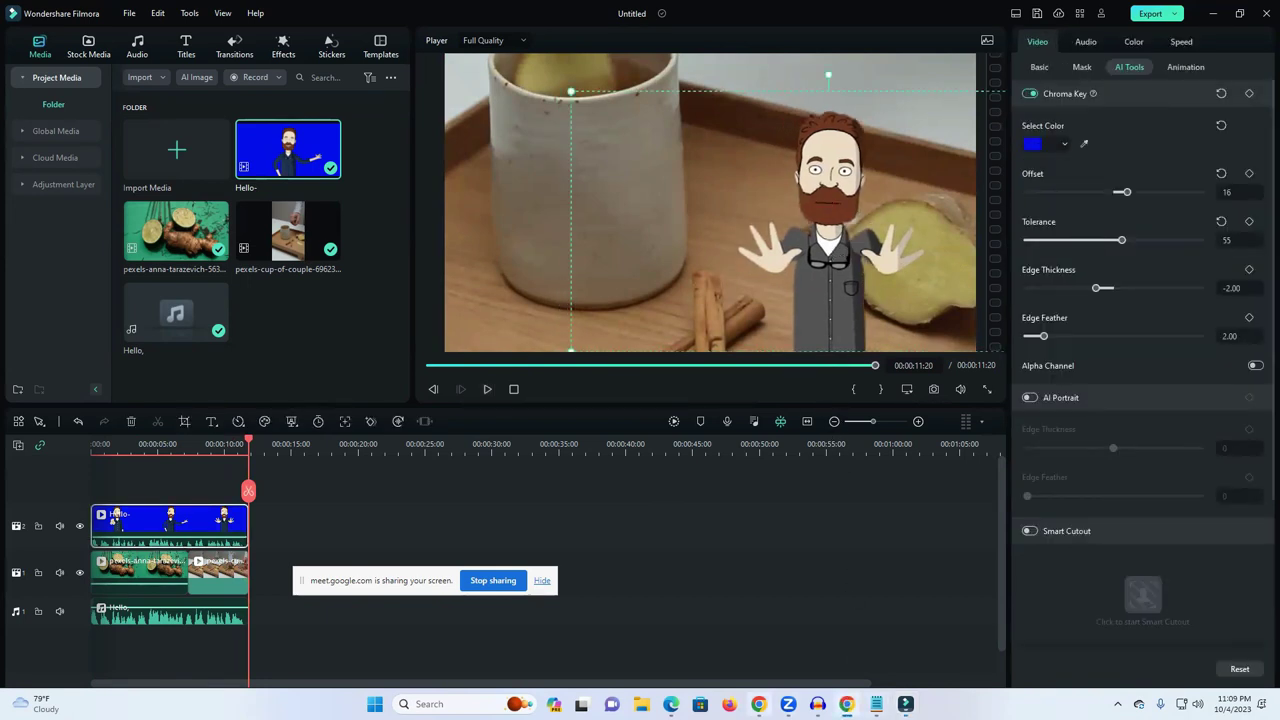
Step: Switch to Adobe Express in Edge, start a new animation from audio and browse through the character library
mouse_move(788, 704)
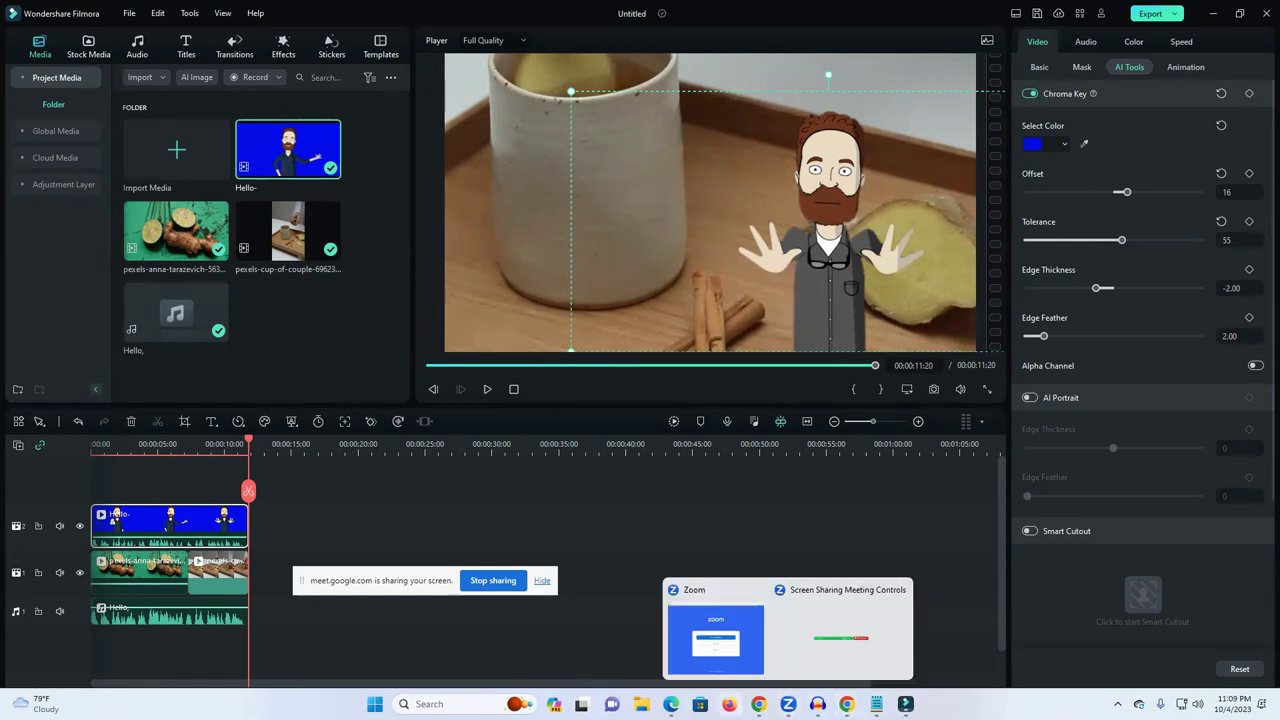
click(671, 704)
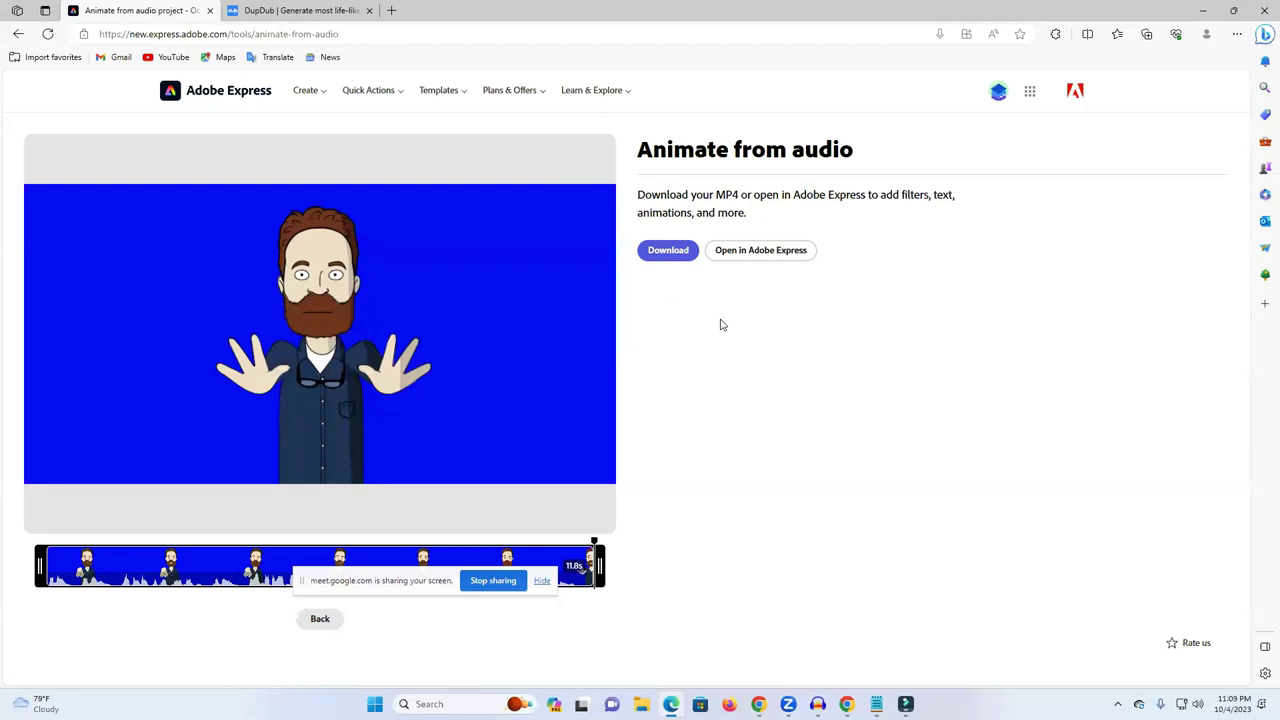
click(18, 34)
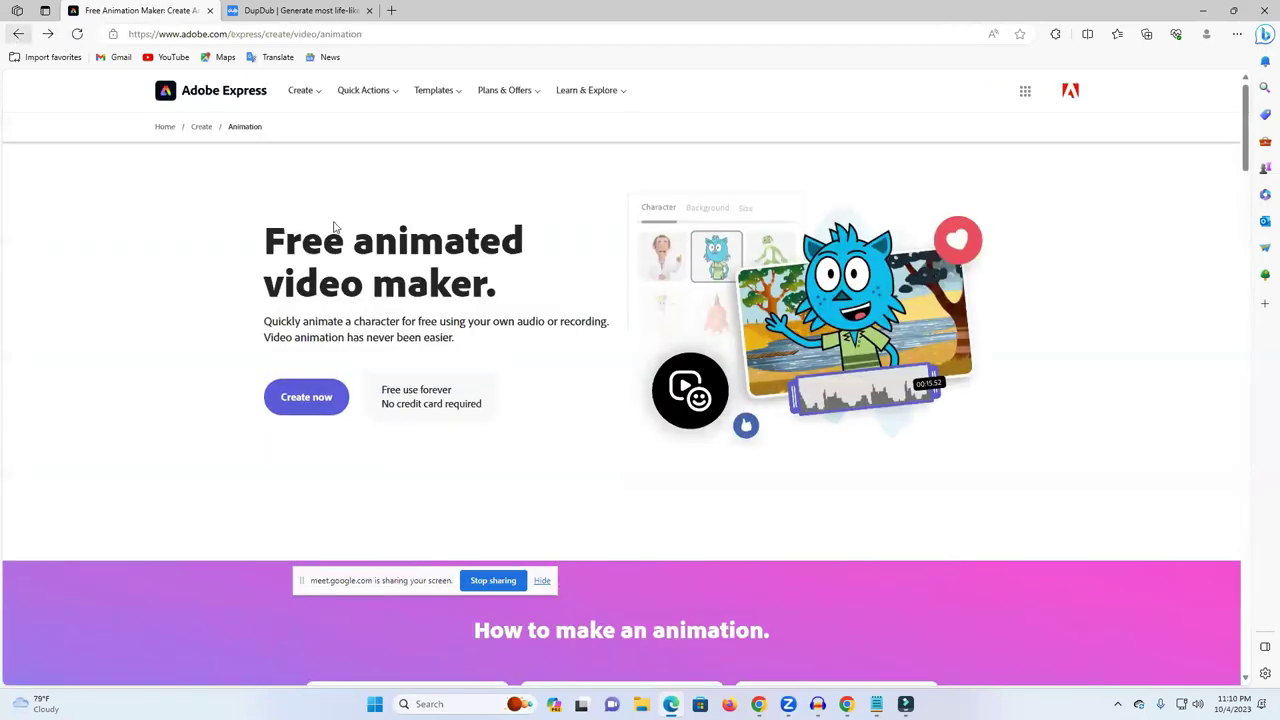
click(293, 414)
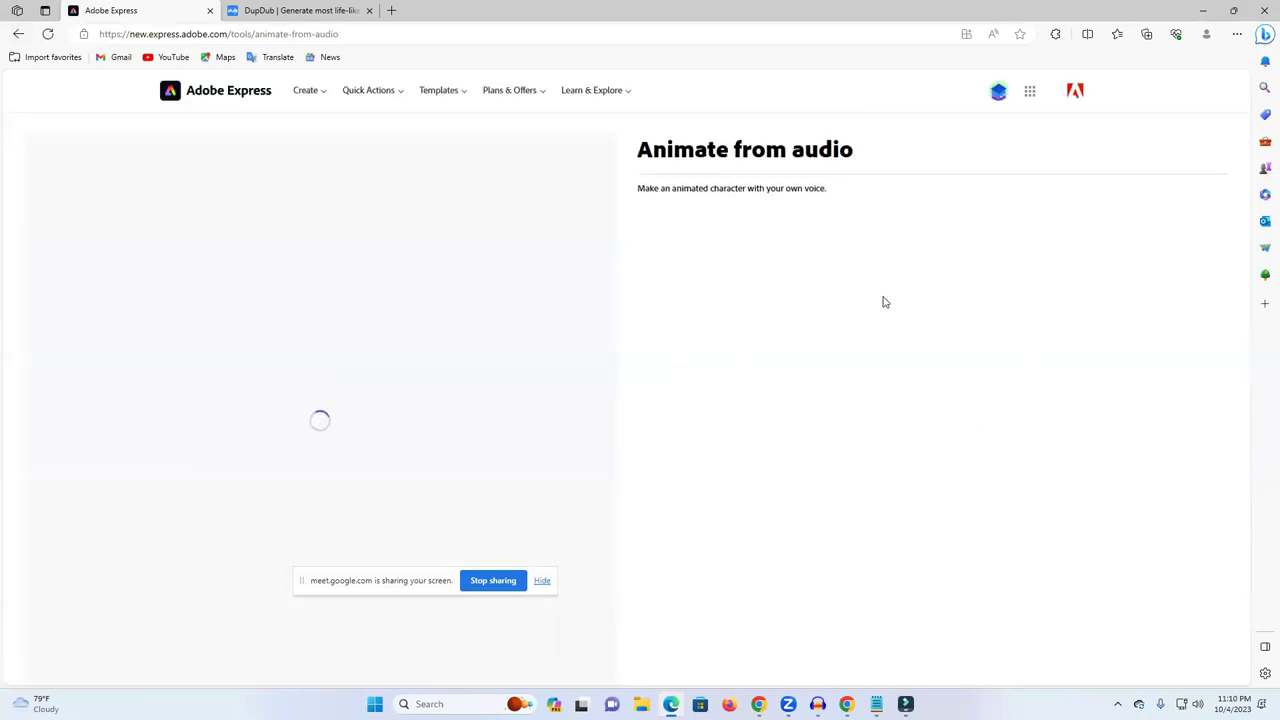
scroll(1065, 430, down, 3)
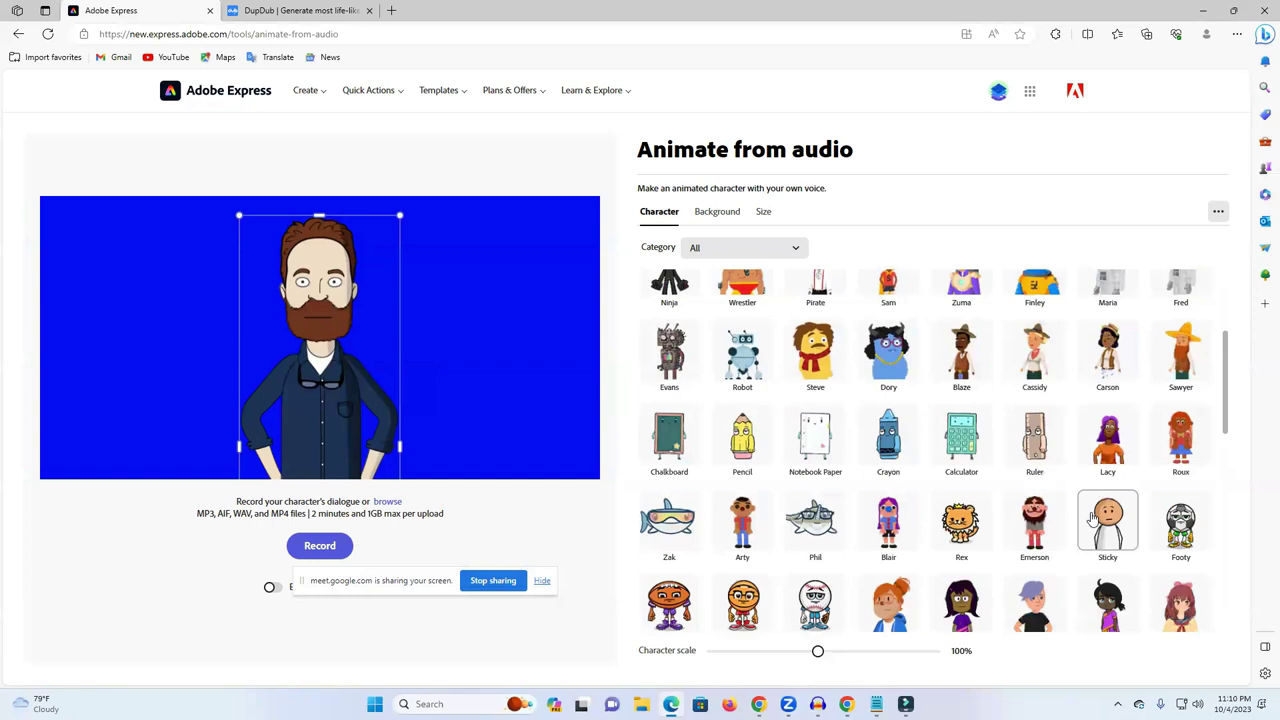
scroll(1093, 515, down, 4)
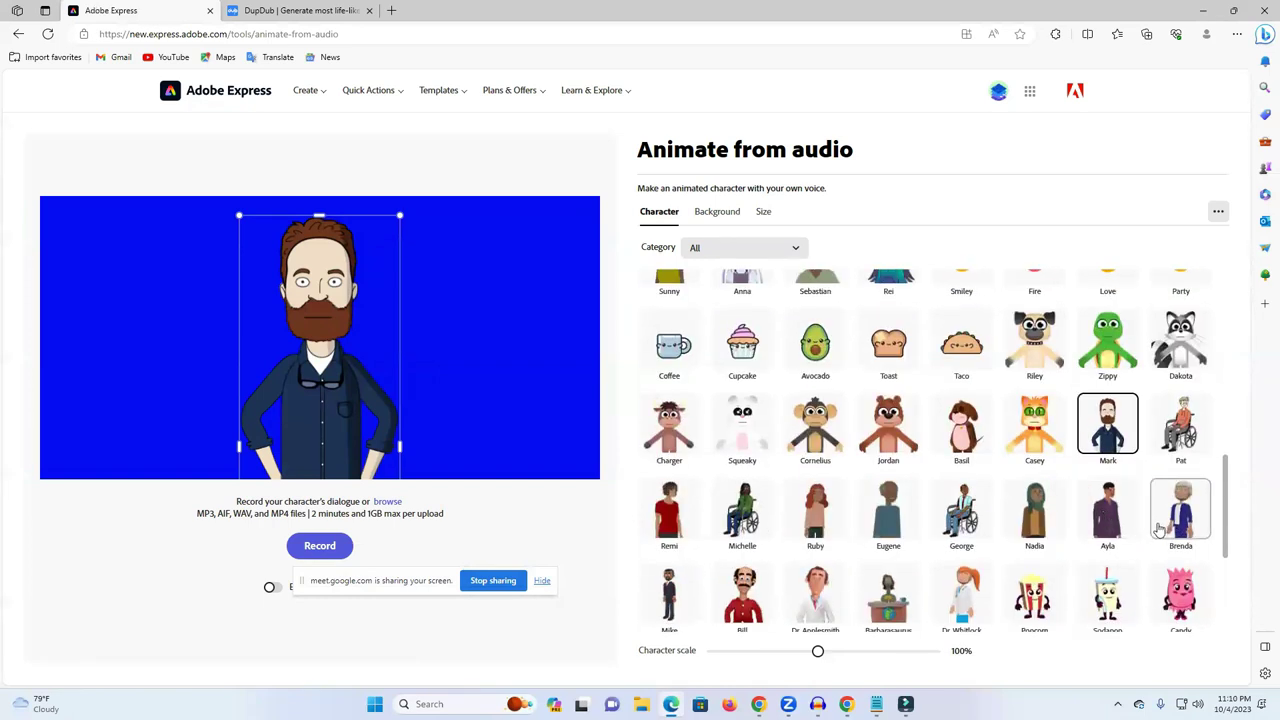
scroll(1068, 519, down, 3)
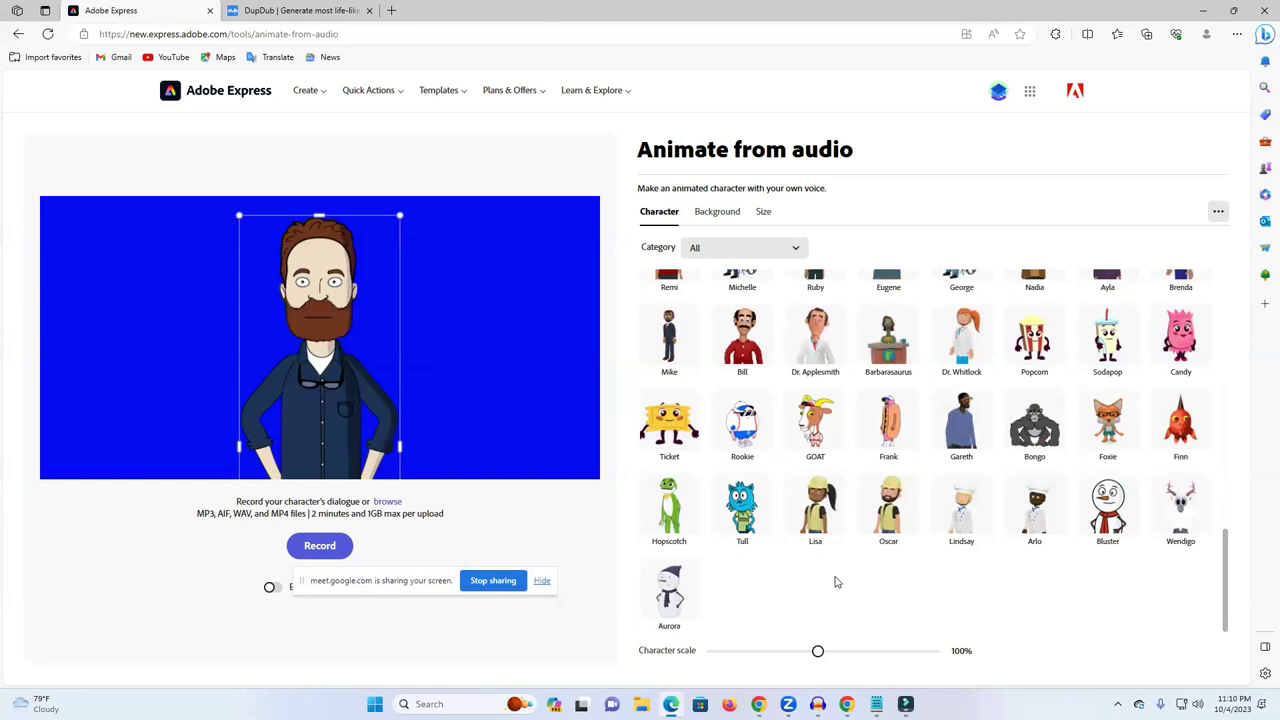
scroll(760, 515, up, 1)
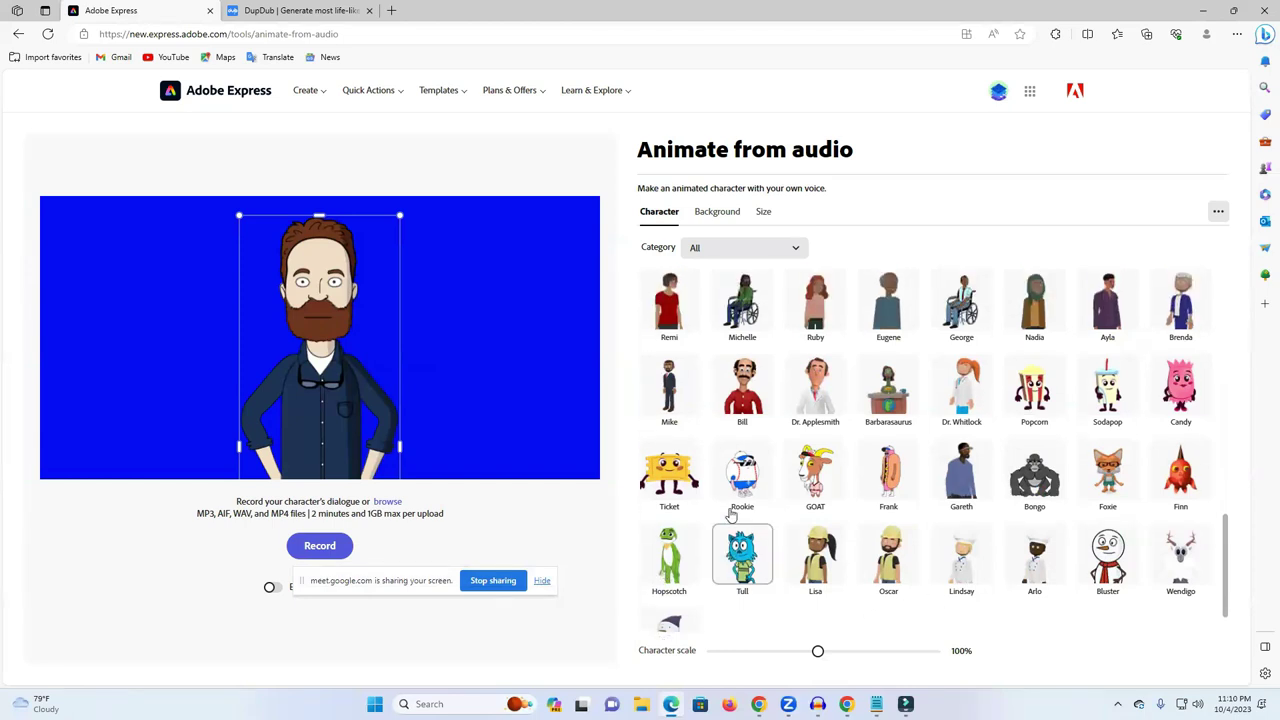
Step: Try the Mike, Pirate and Jamie characters on the blue background
click(662, 380)
scroll(766, 420, up, 5)
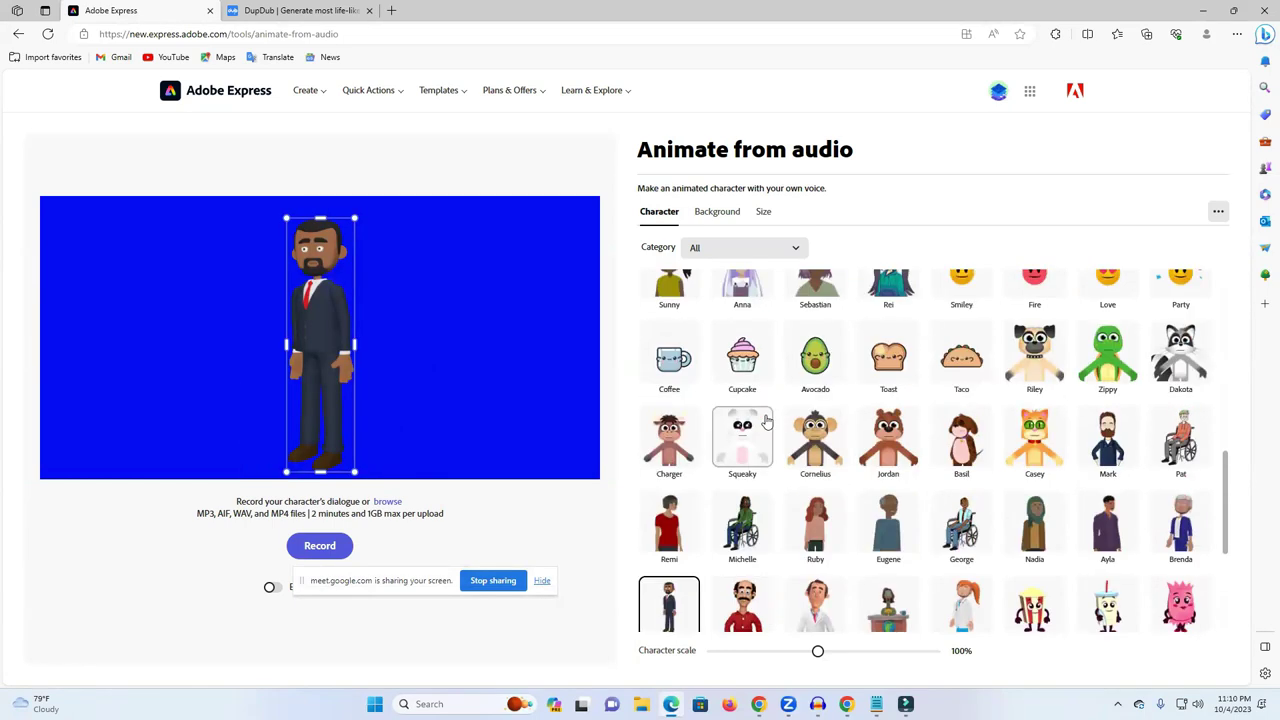
scroll(815, 428, up, 5)
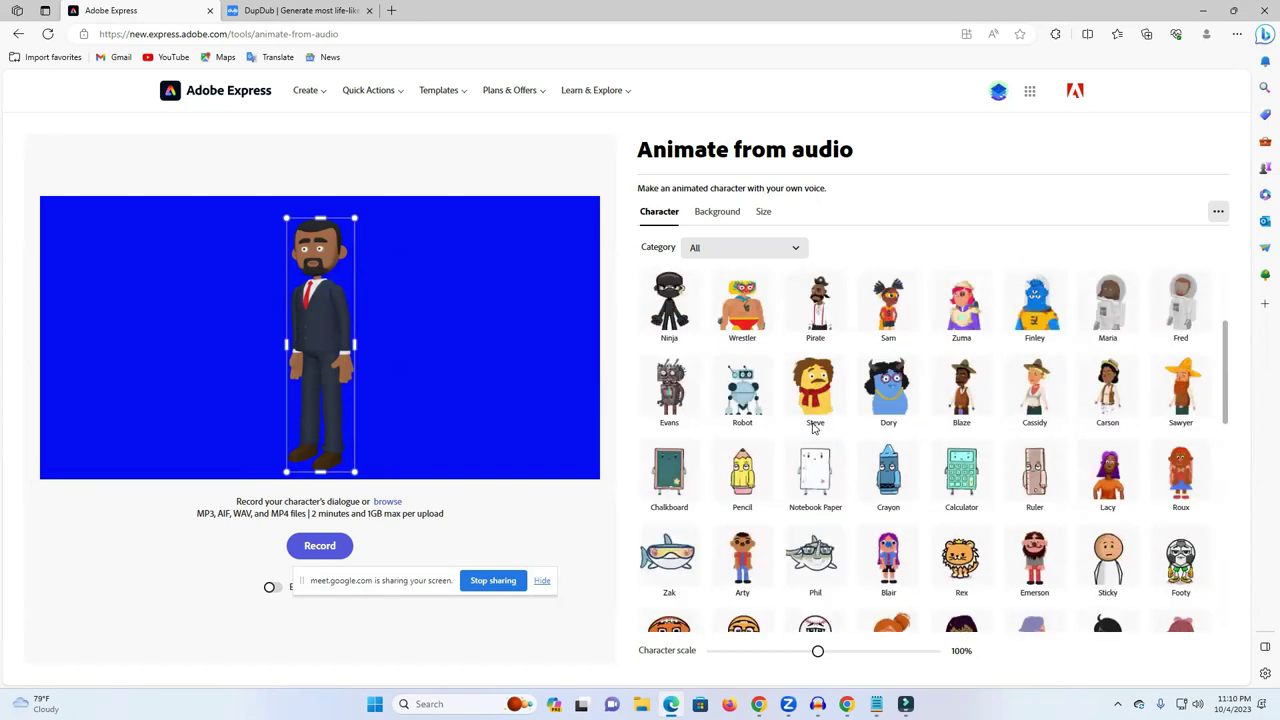
click(815, 450)
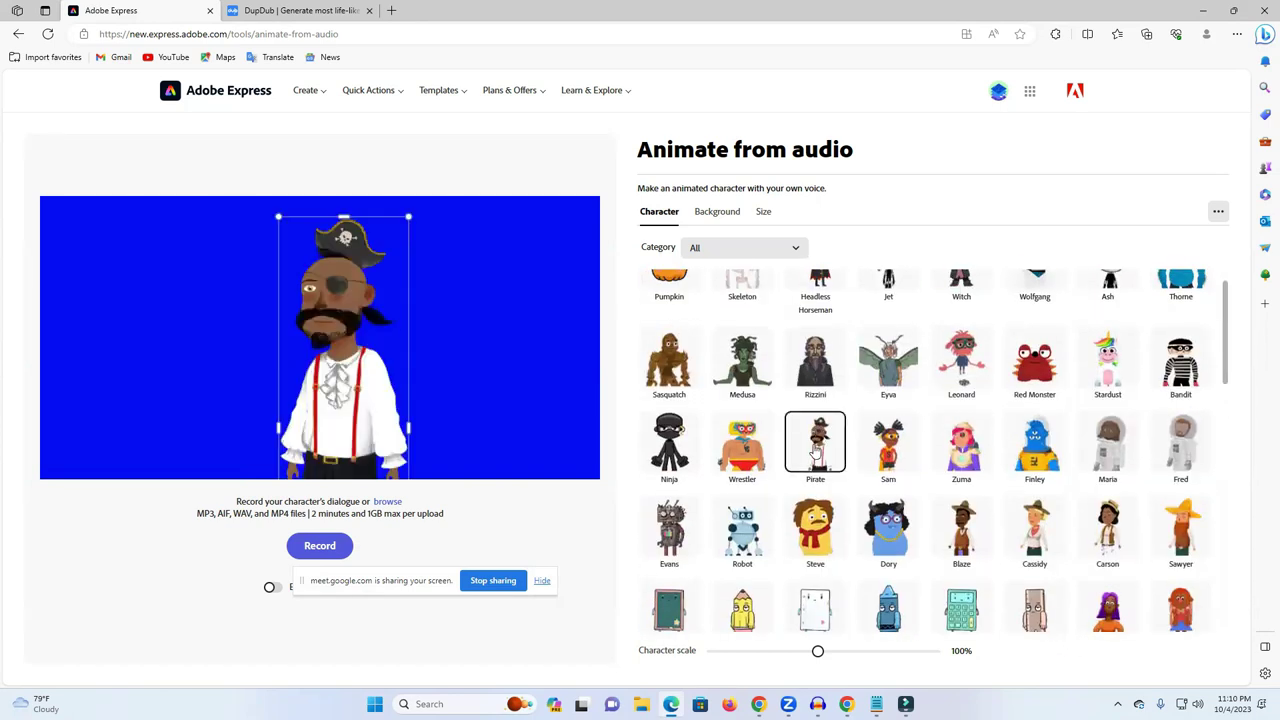
scroll(1000, 490, up, 1)
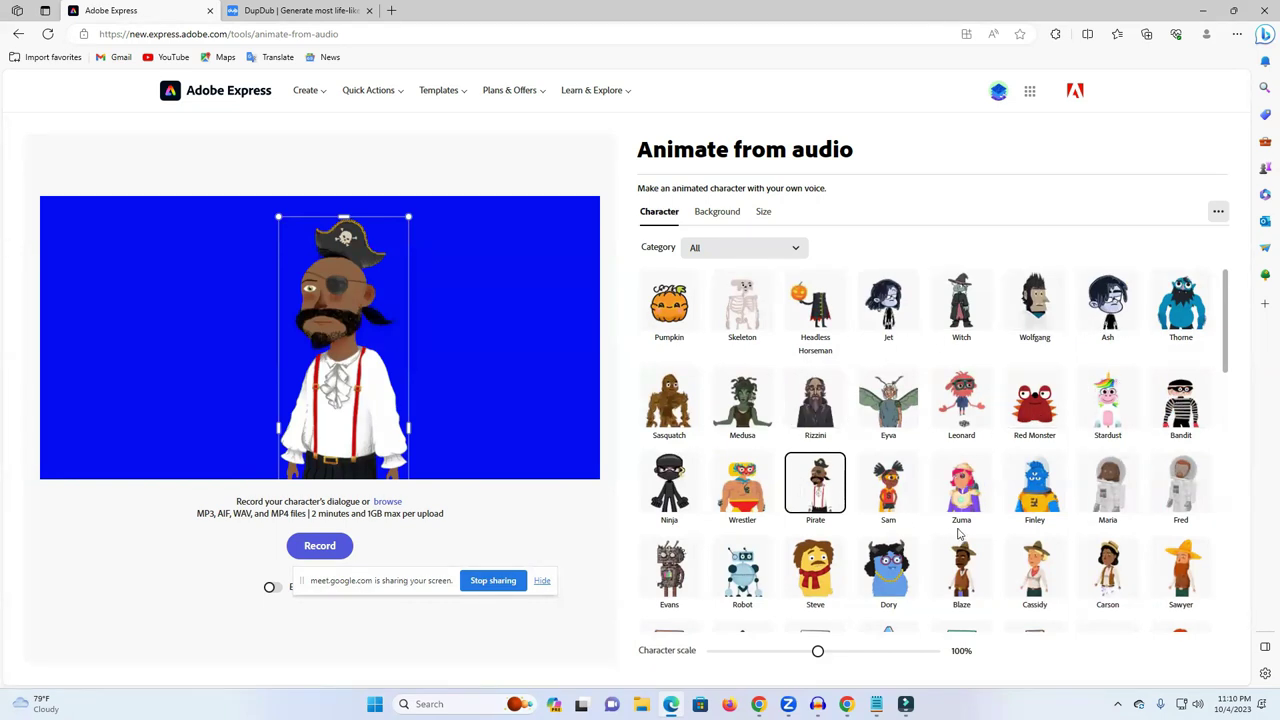
scroll(910, 520, down, 2)
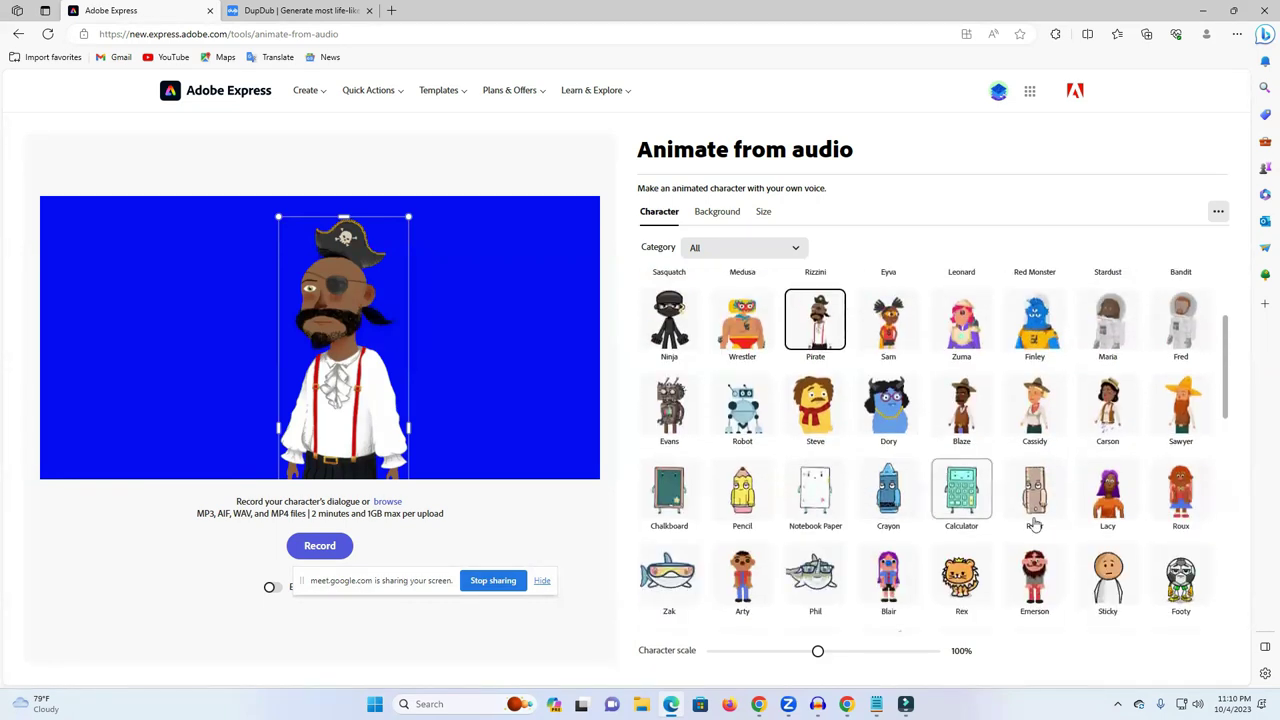
scroll(862, 508, down, 1)
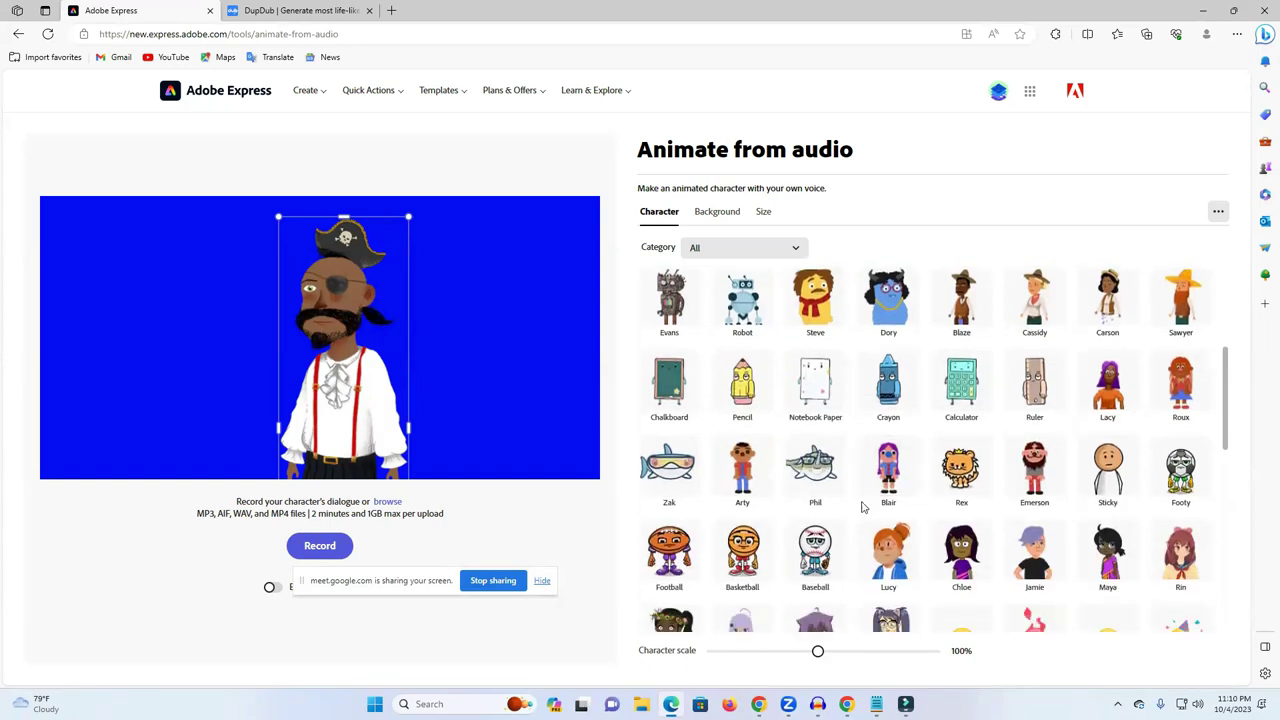
click(1052, 560)
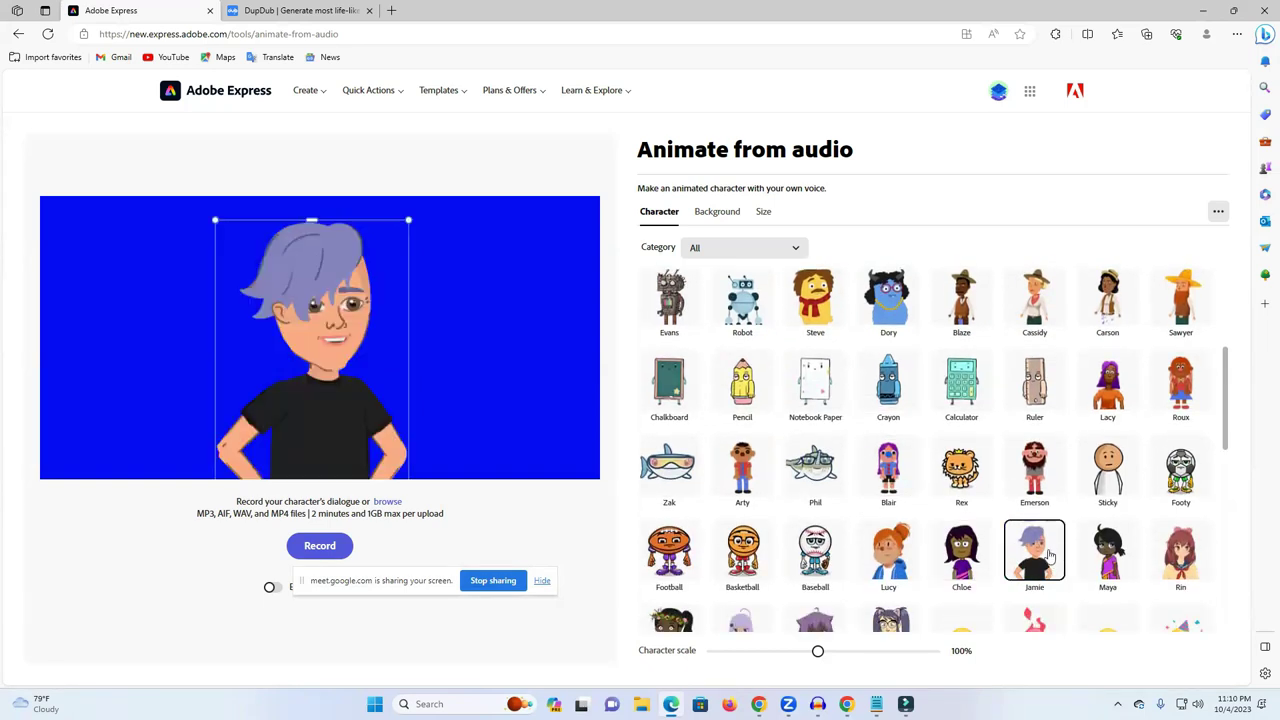
Step: Try the Dr. Applesmith, Mike and Bill characters in the animation preview, returning to Dr. Applesmith
scroll(1006, 549, down, 1)
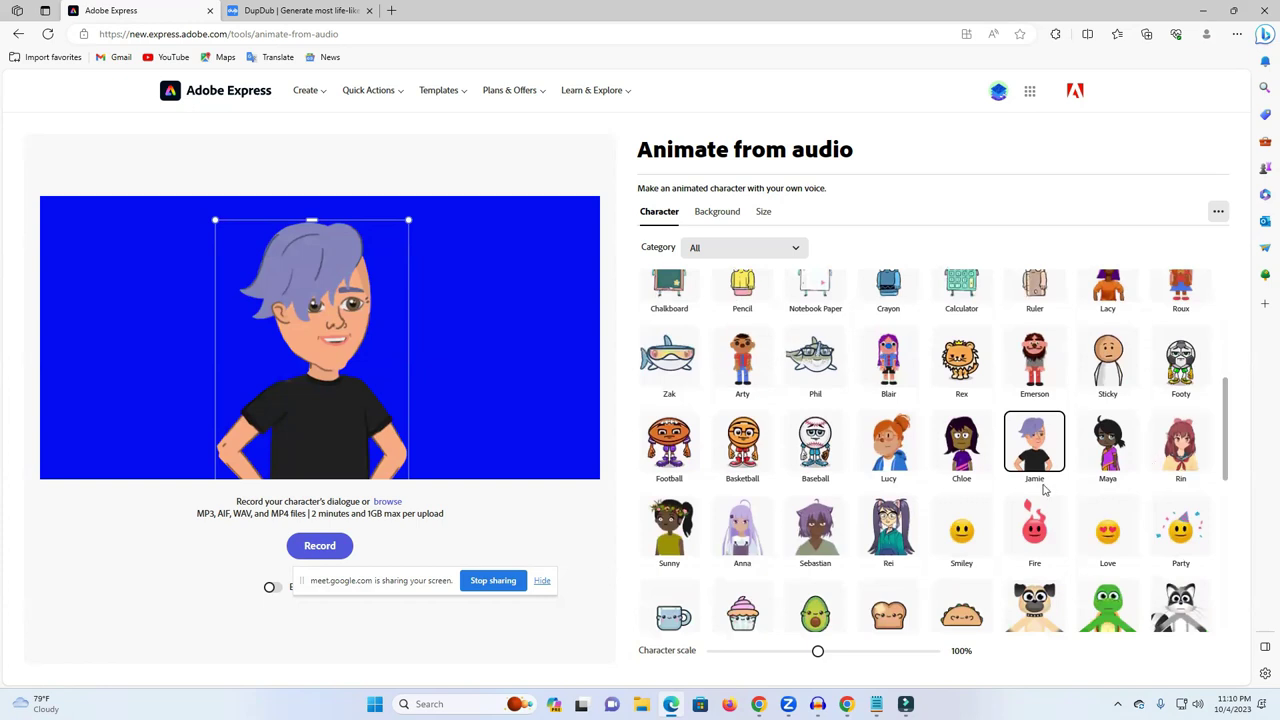
scroll(1043, 488, down, 3)
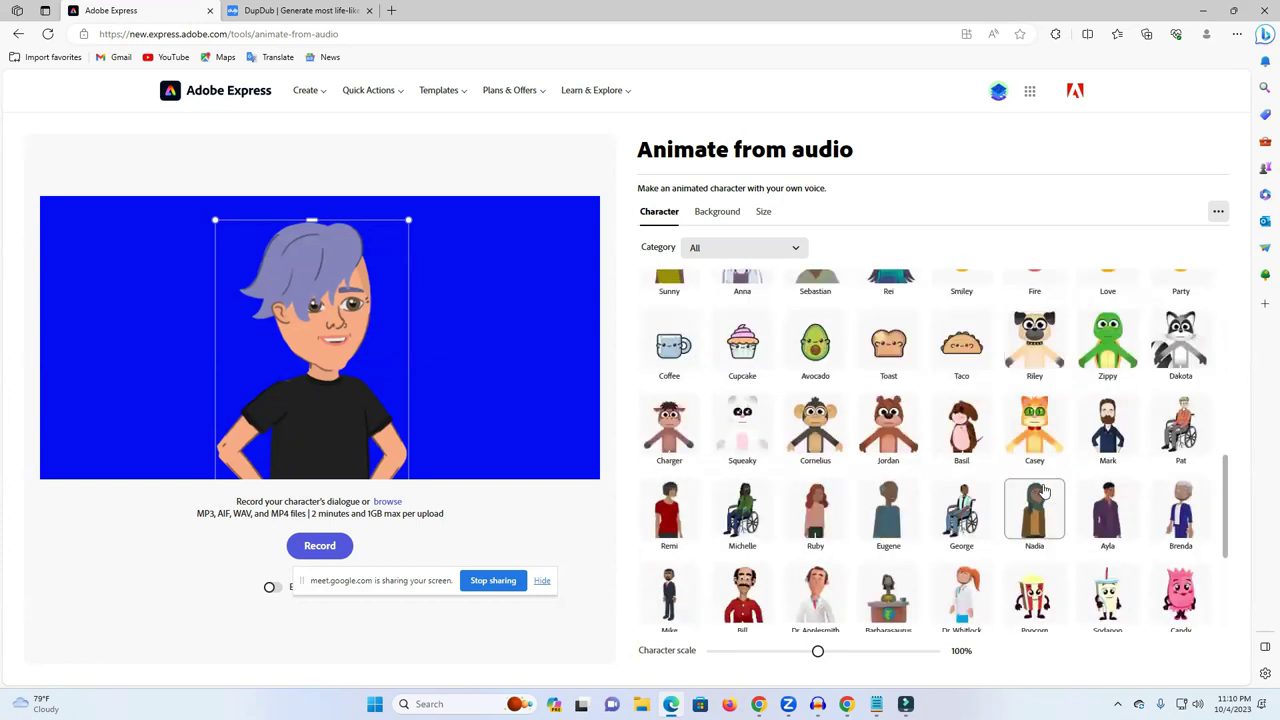
click(811, 621)
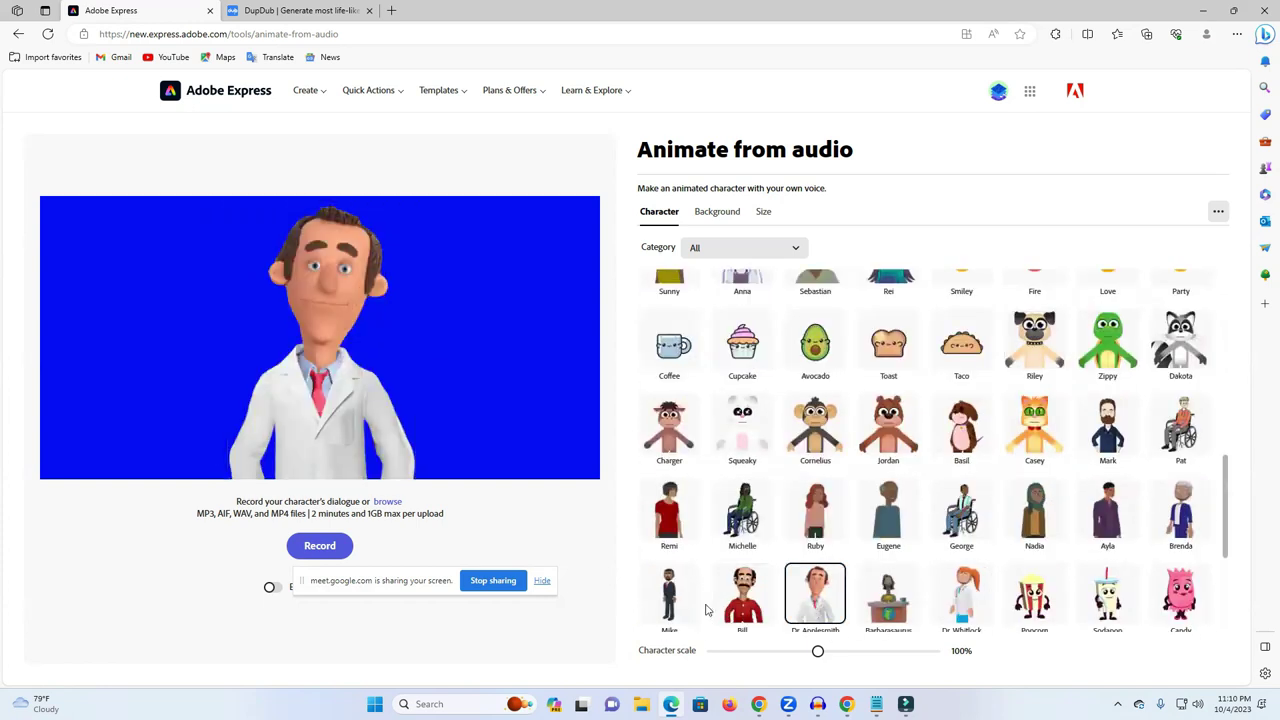
click(680, 600)
click(743, 600)
click(830, 605)
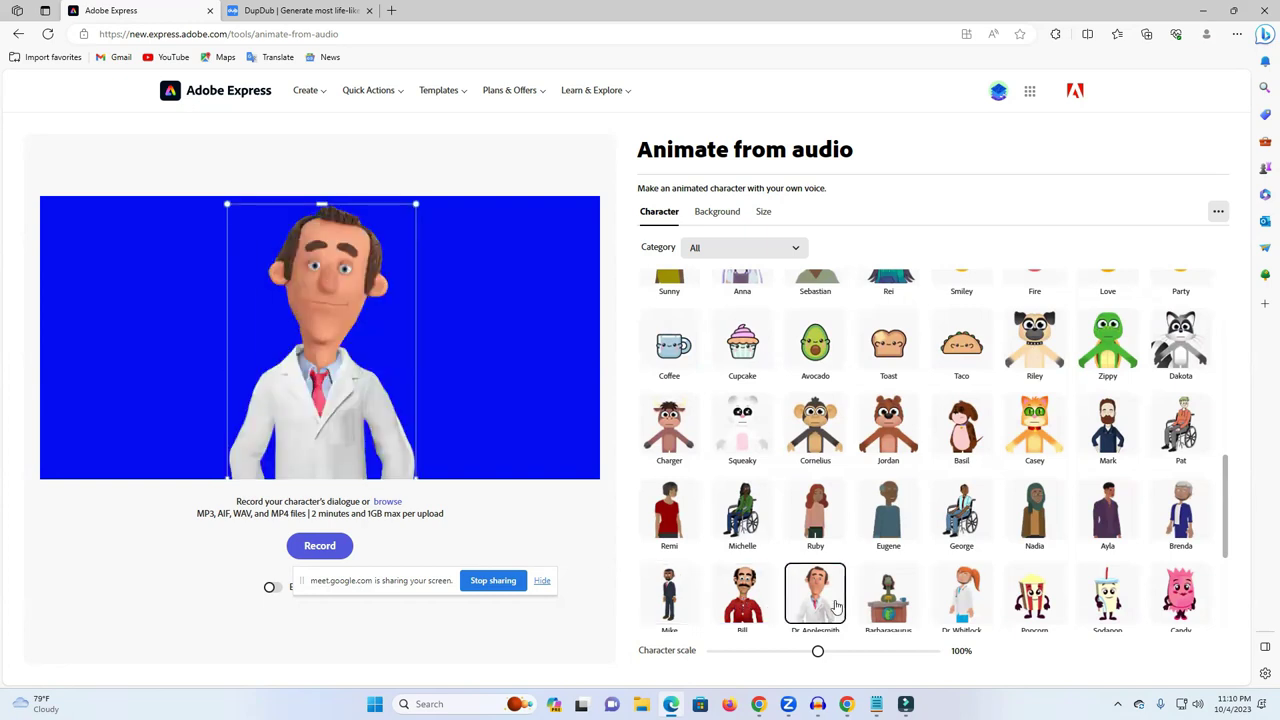
Step: Choose the Dr. Whitlock character, scale it to 68% and place it at the lower right of the blue frame
scroll(836, 607, down, 1)
click(943, 563)
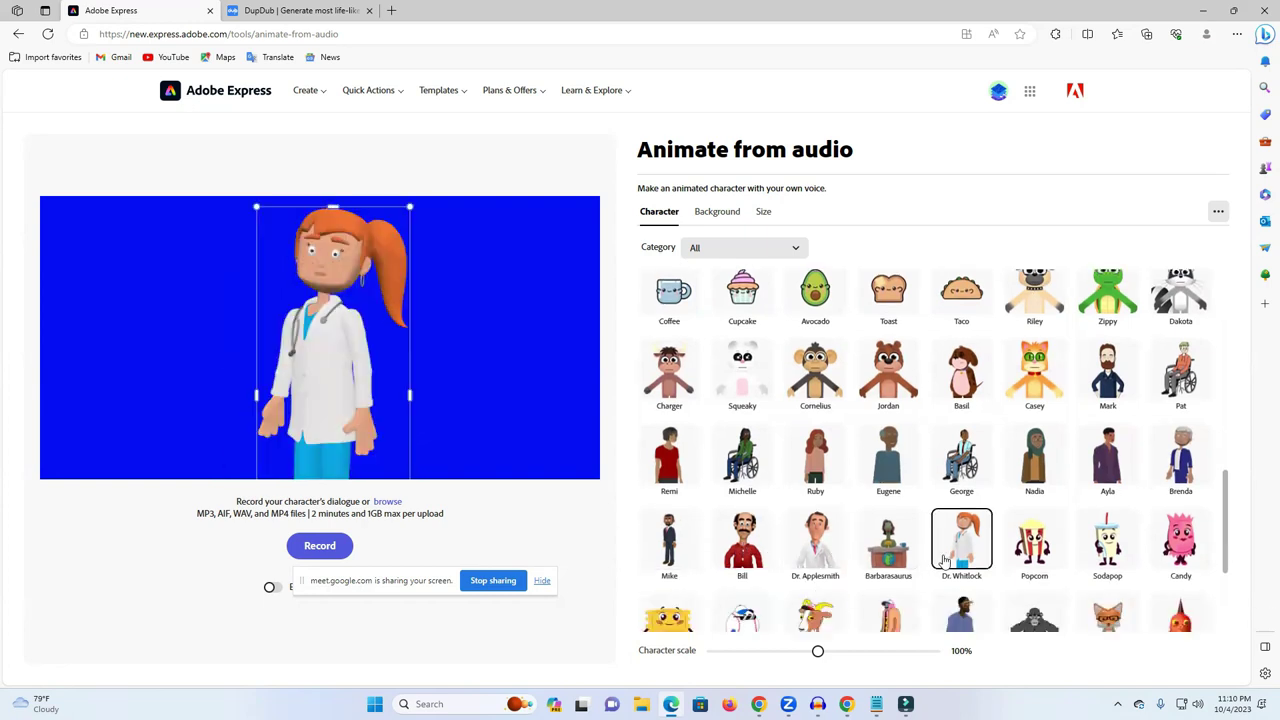
drag(339, 360, 488, 356)
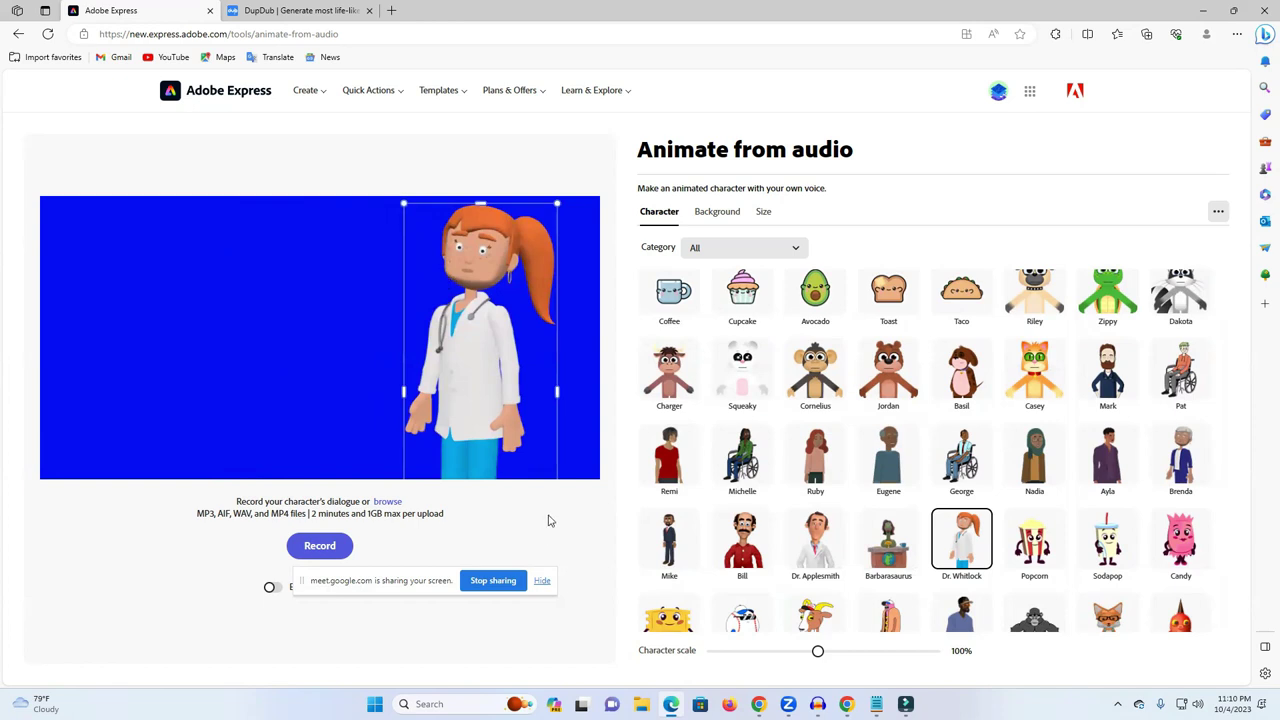
drag(558, 201, 338, 300)
drag(415, 380, 502, 382)
drag(422, 234, 458, 252)
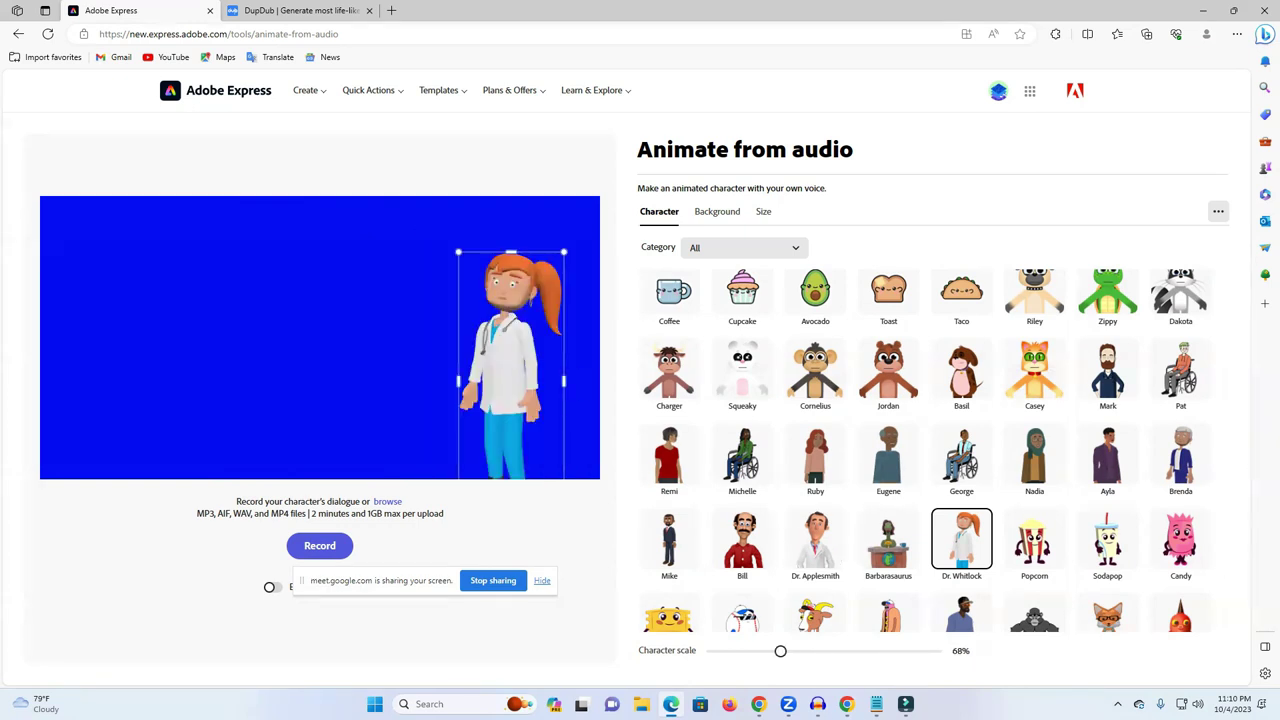
Step: Take the last YouTube link, watch?v=tB1t3Qw3Lkk, from the "cash cow" notes and open that video in a new Chrome tab
click(846, 704)
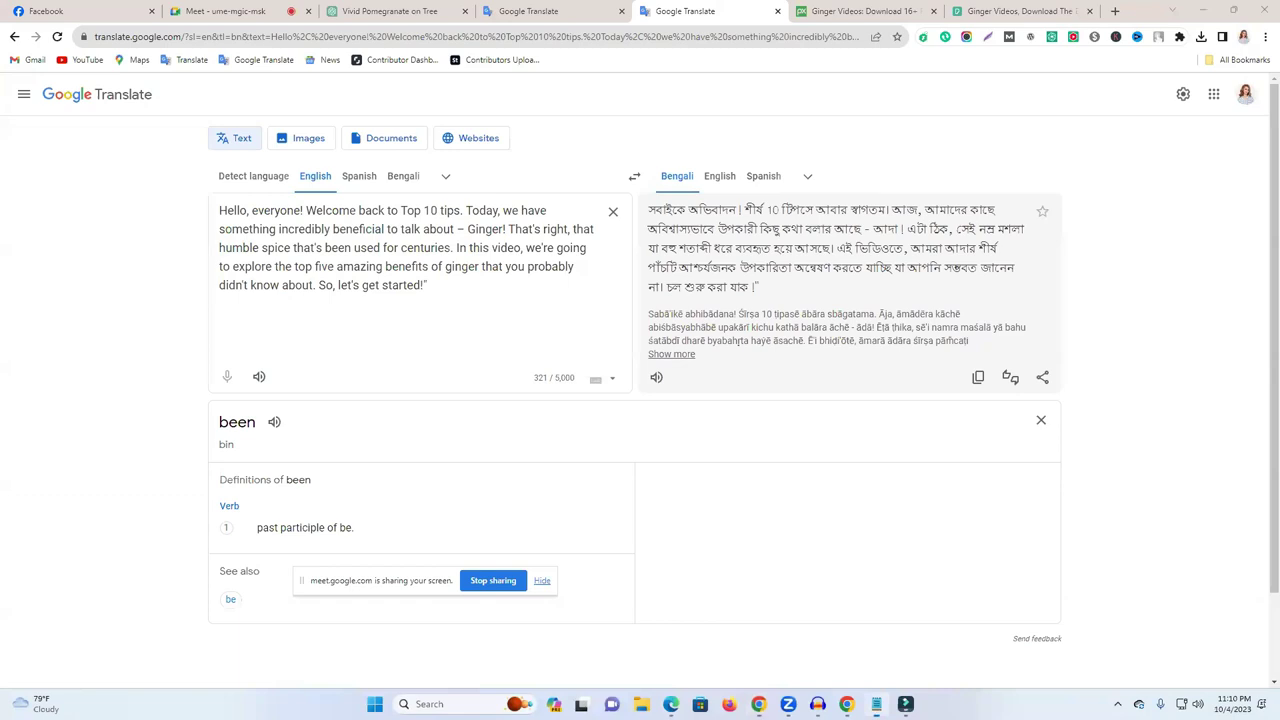
click(876, 704)
triple_click(195, 265)
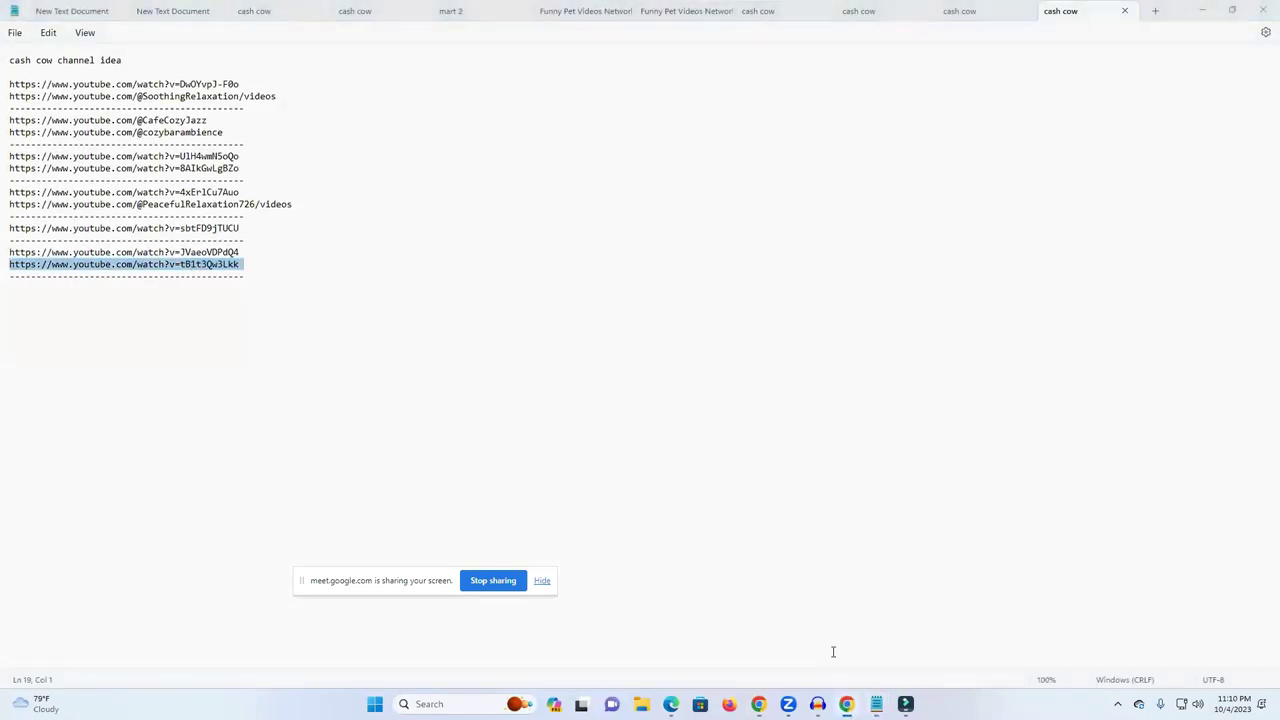
key(alt+Tab)
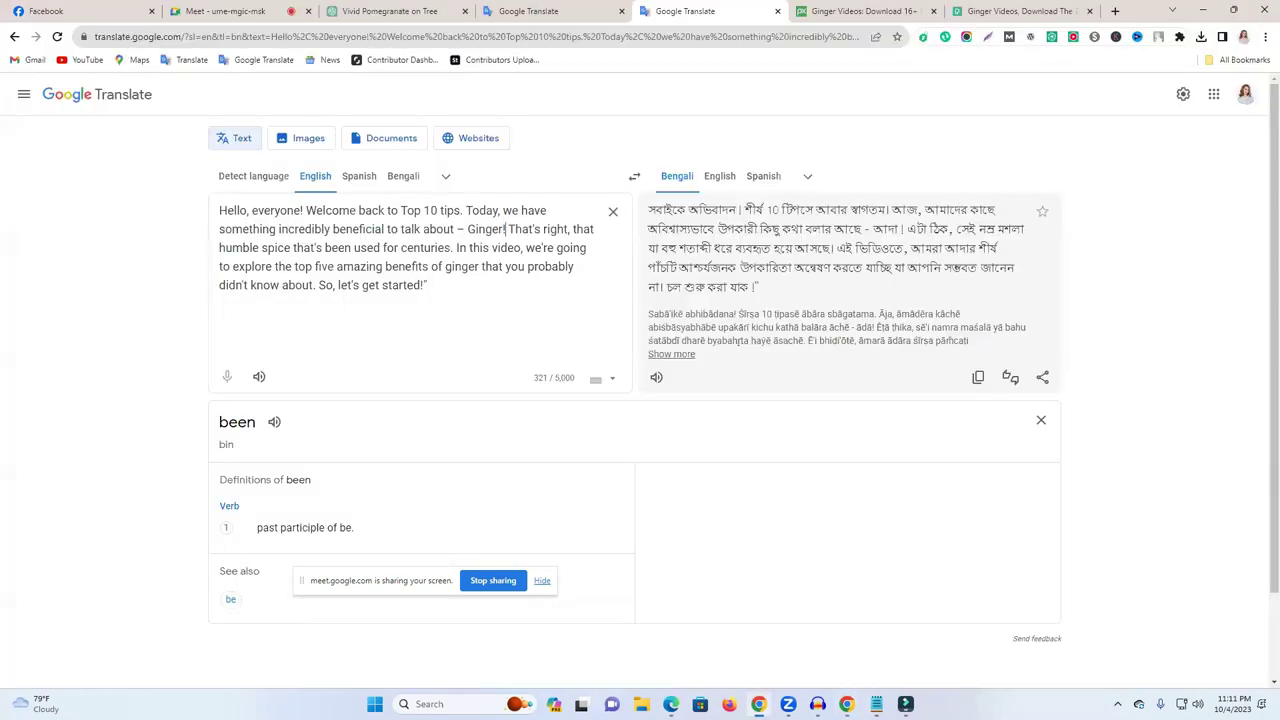
click(1114, 11)
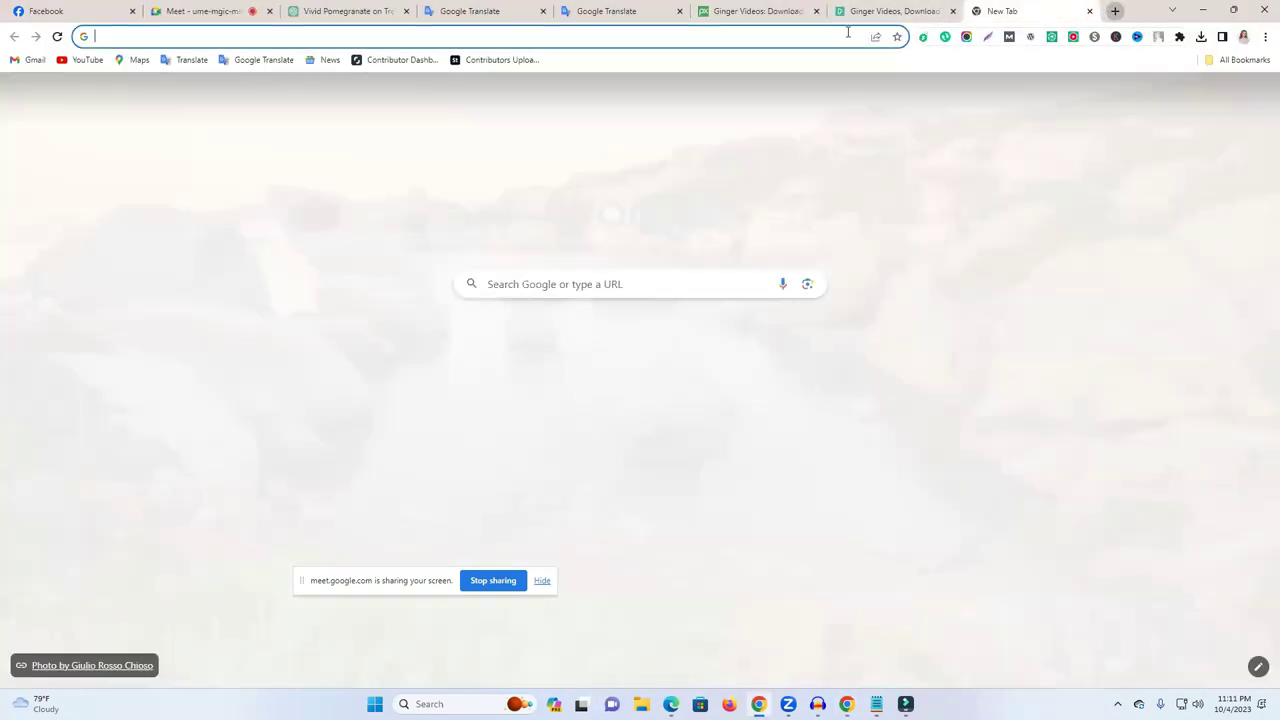
text(youtube.com/watch?v=tB1t3Qw3Lkk)
key(Return)
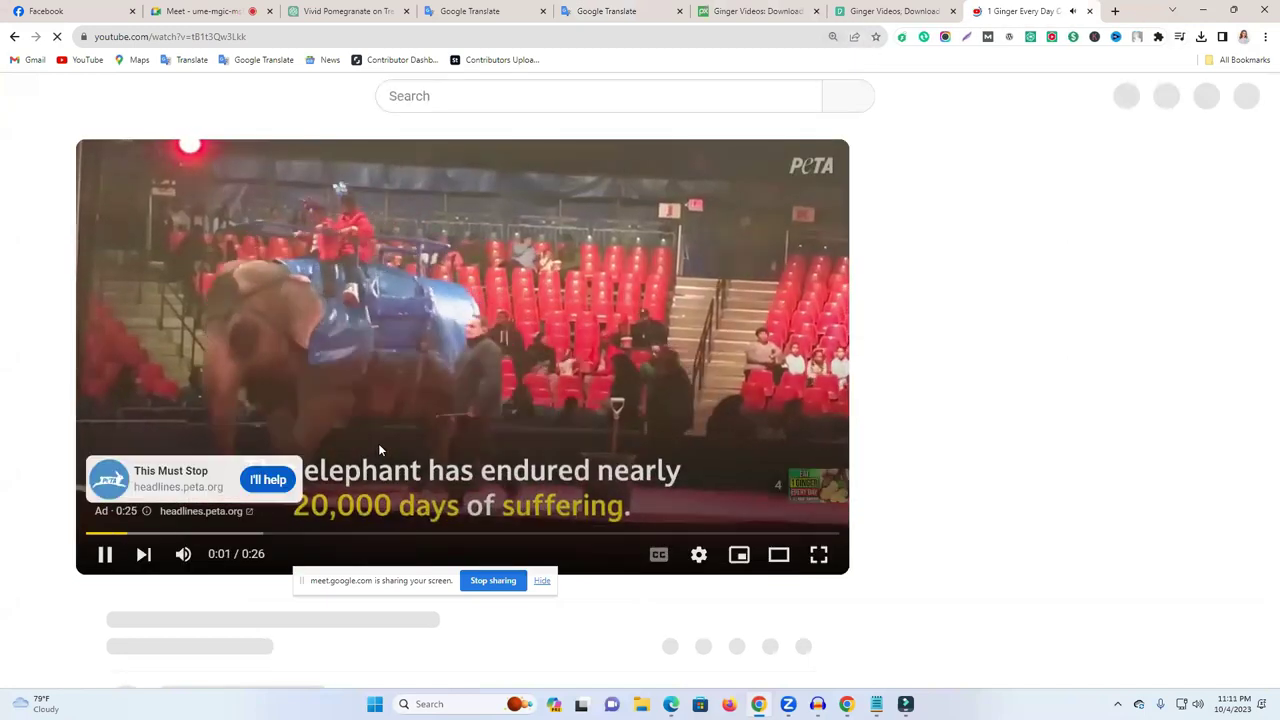
scroll(378, 444, down, 1)
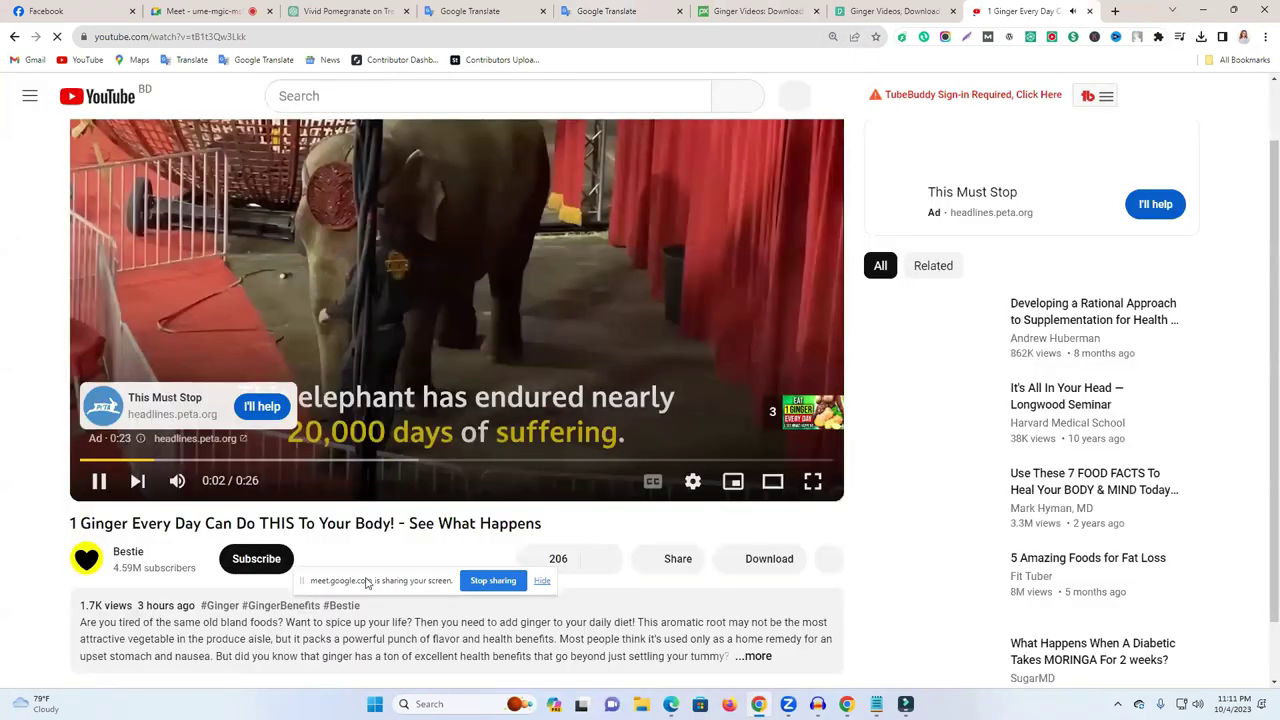